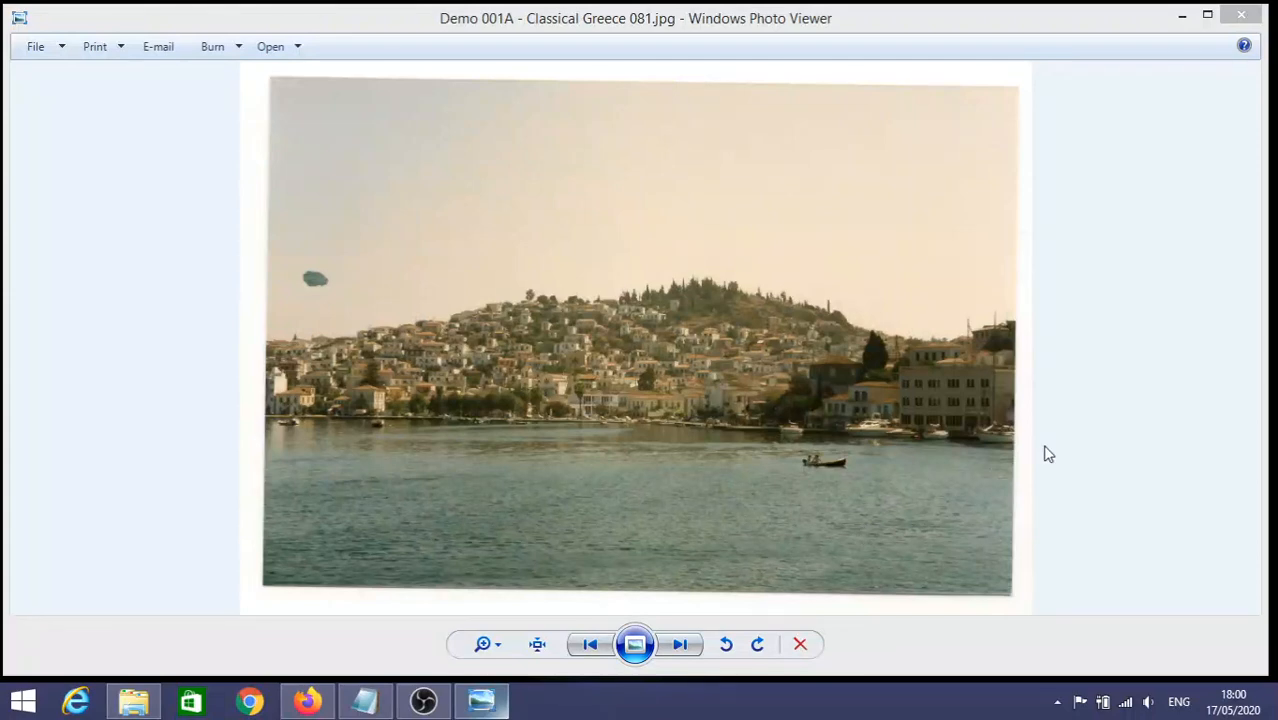
Switch to GIMP and open the photo "Demo 001A - Classical Greece 081.jpg" from the Pictures folder.
click(1182, 17)
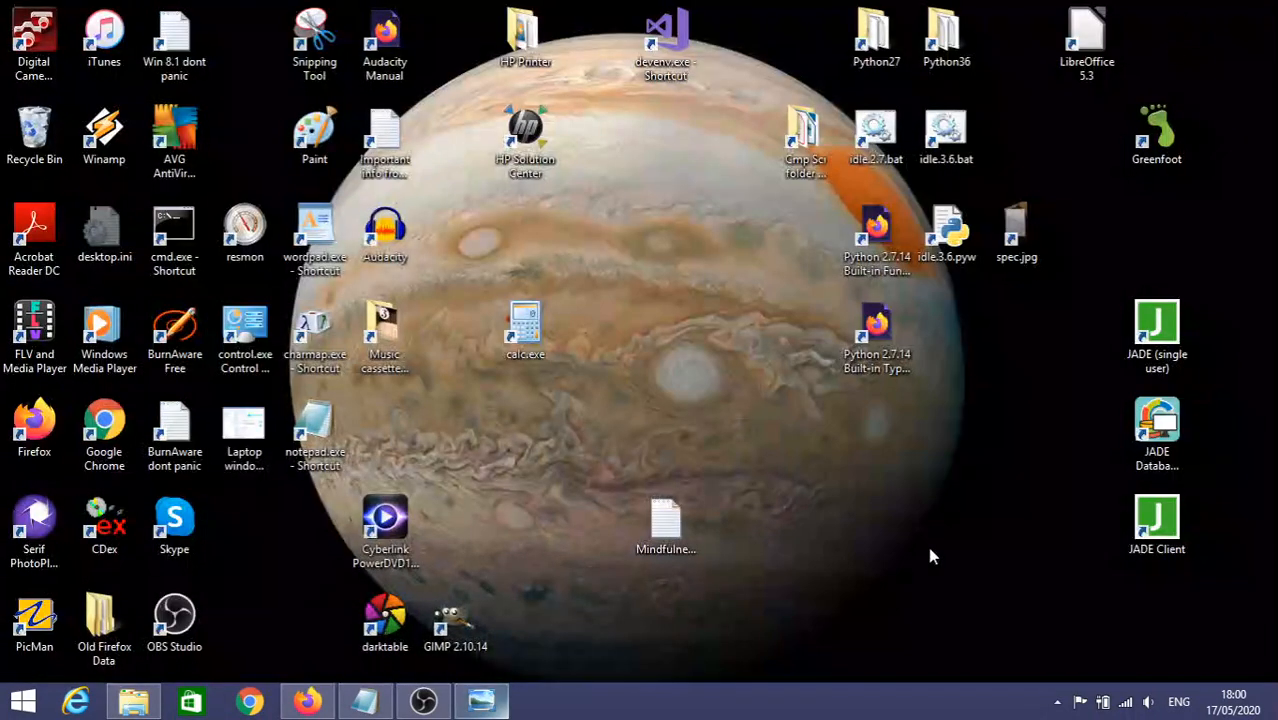
click(458, 620)
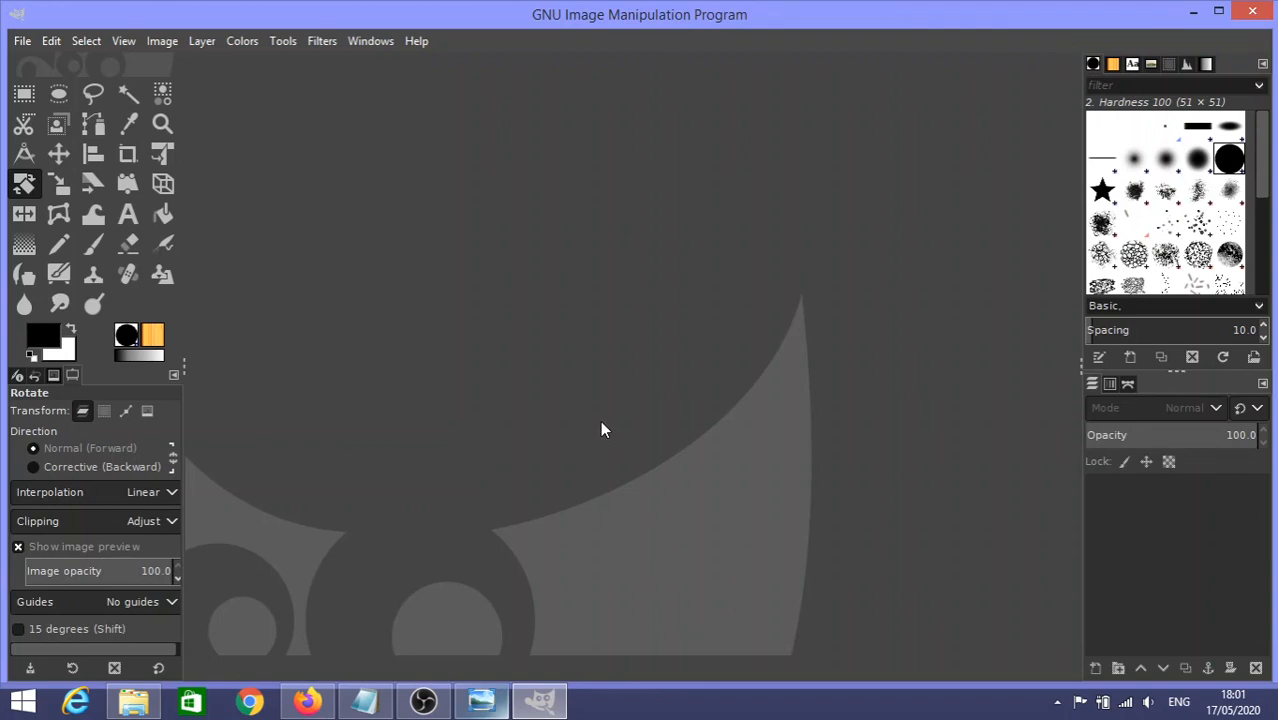
click(22, 44)
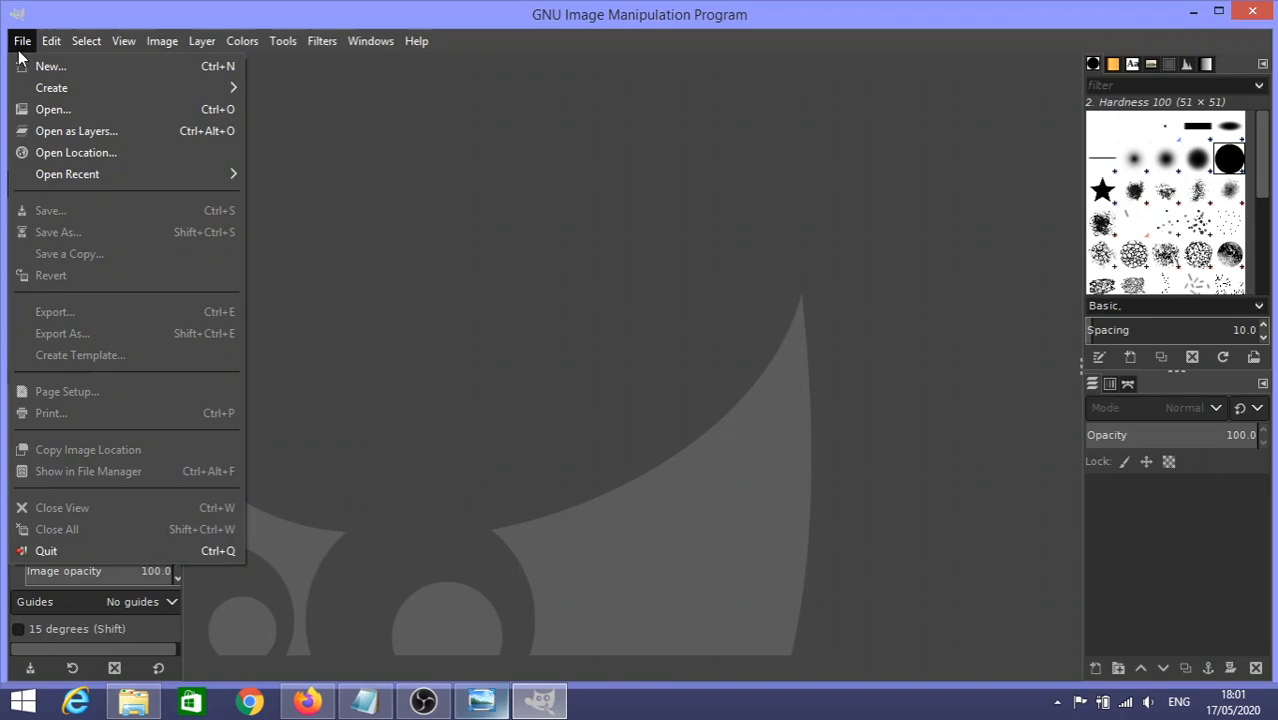
click(60, 113)
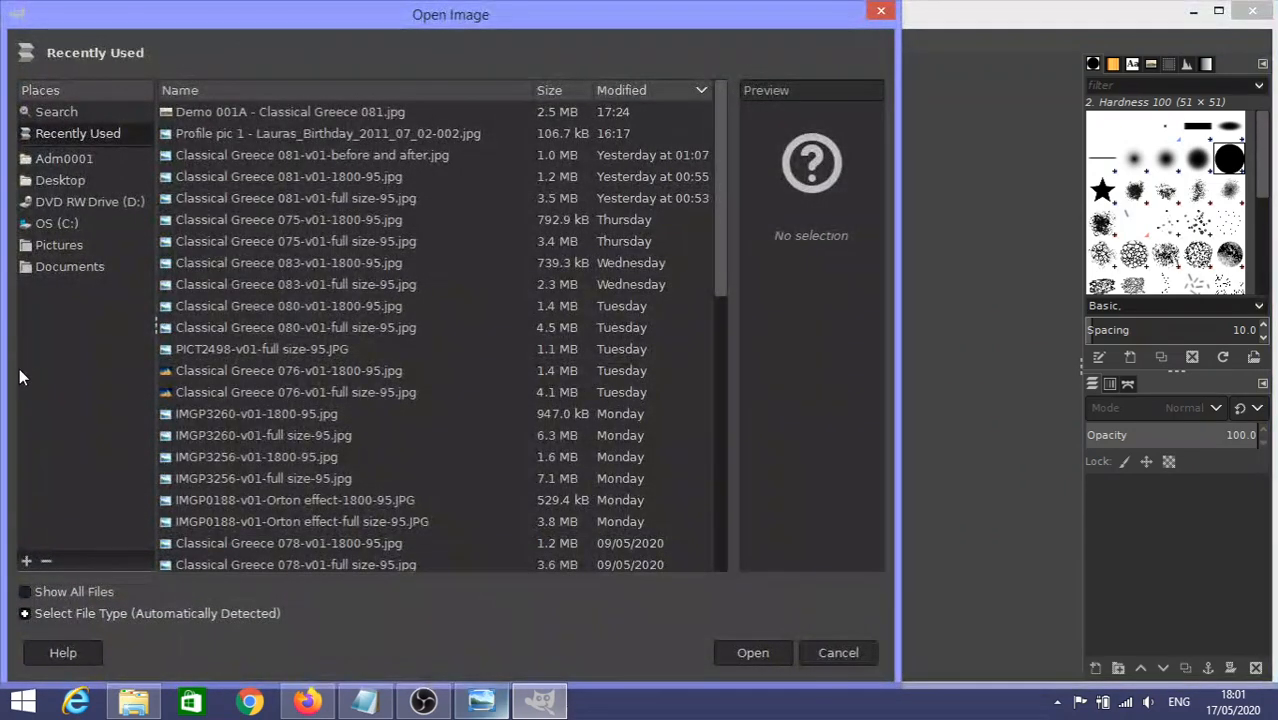
click(56, 245)
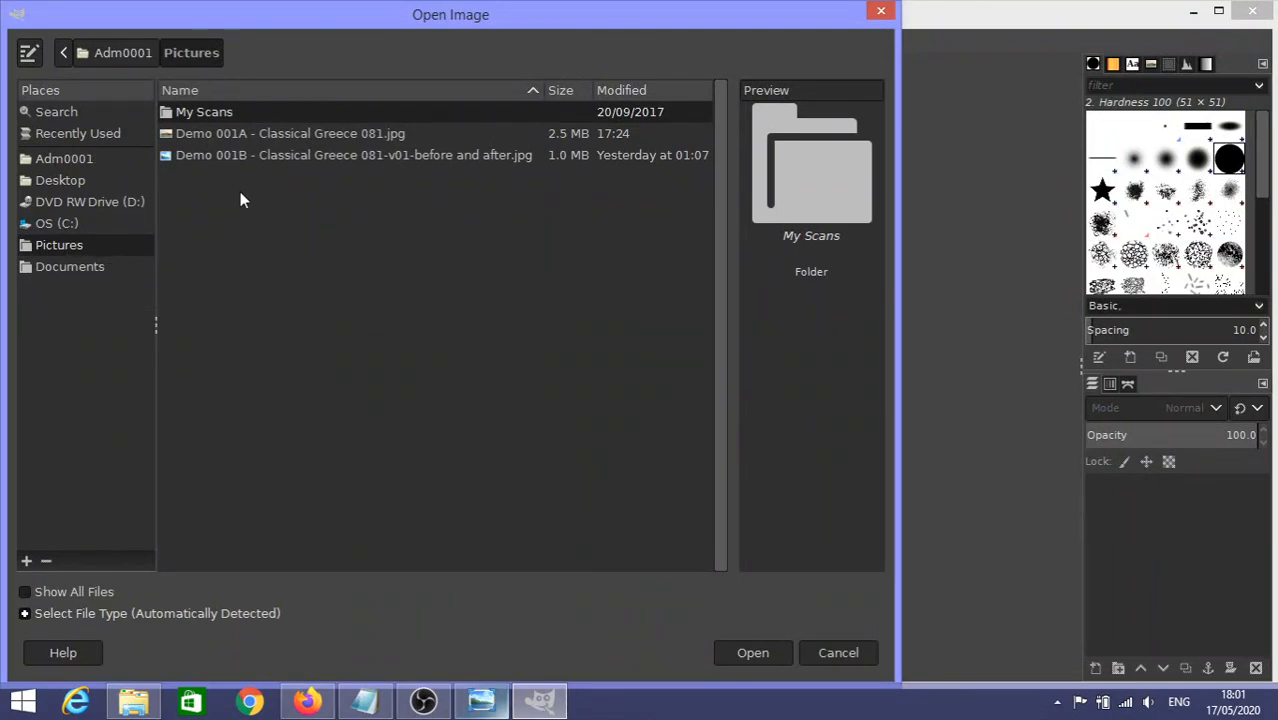
click(276, 141)
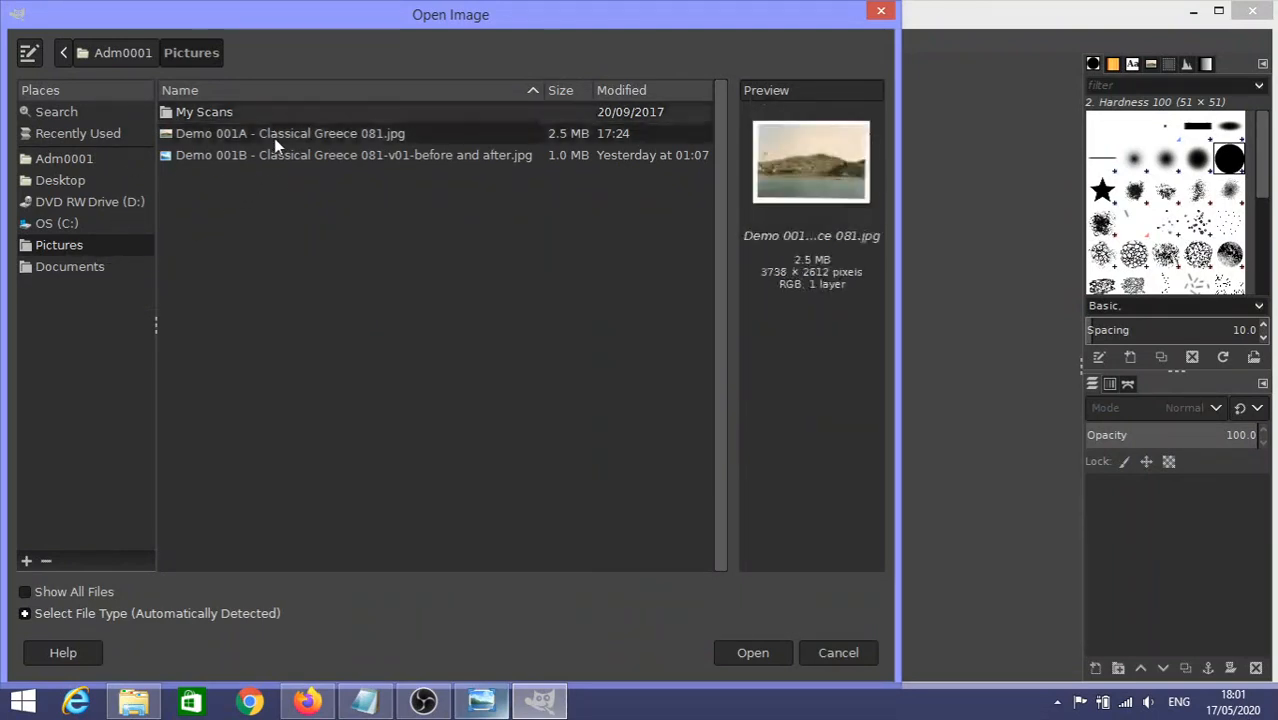
click(766, 658)
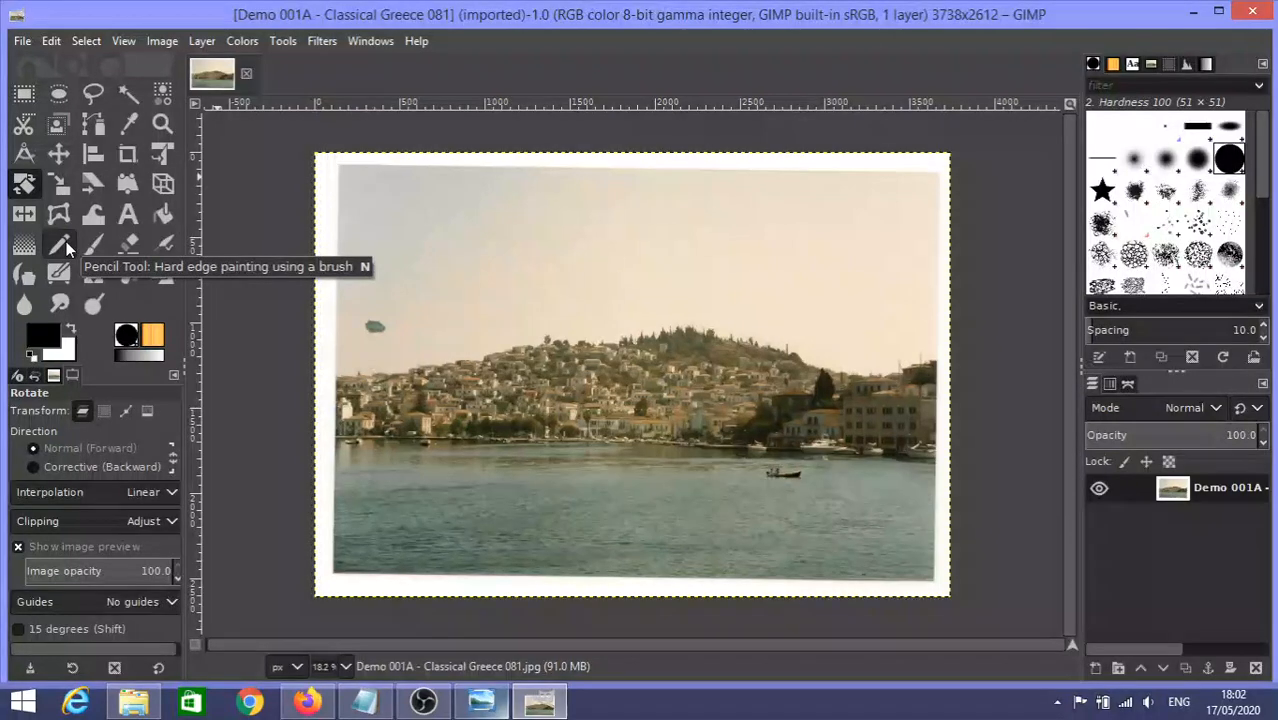
Activate the Rectangle Select tool and display the photo's histogram.
click(27, 97)
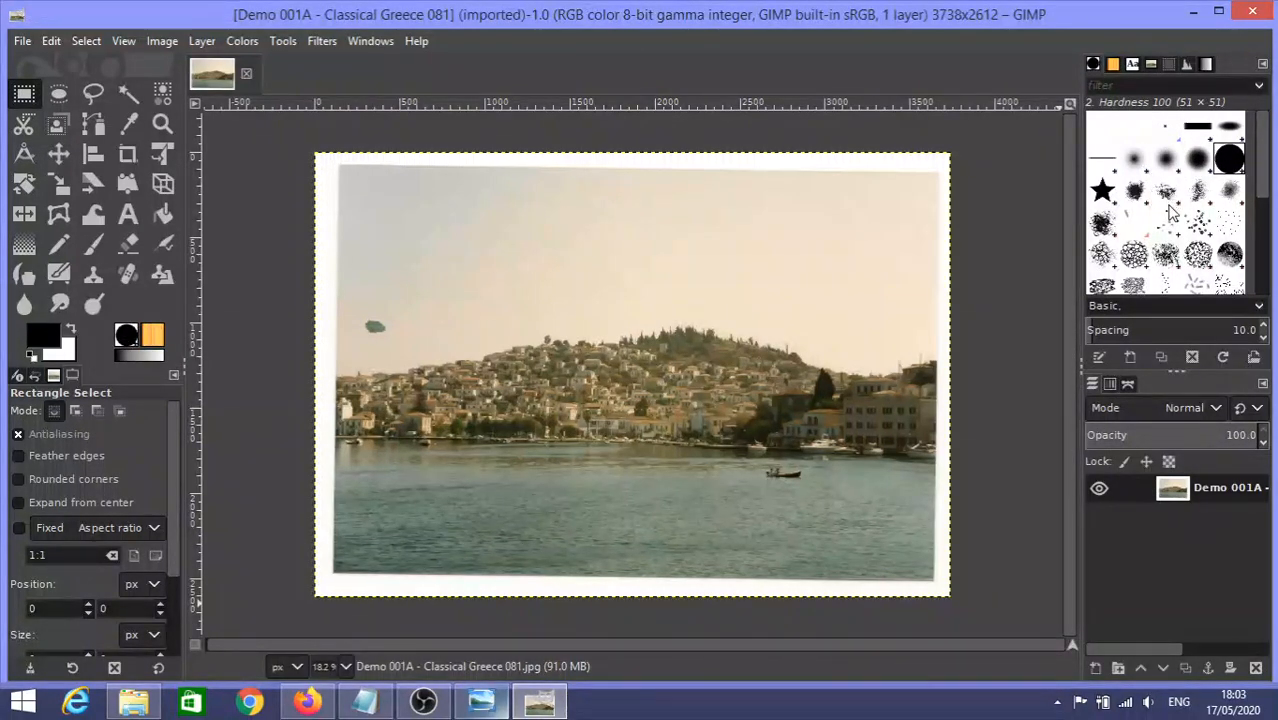
click(1187, 64)
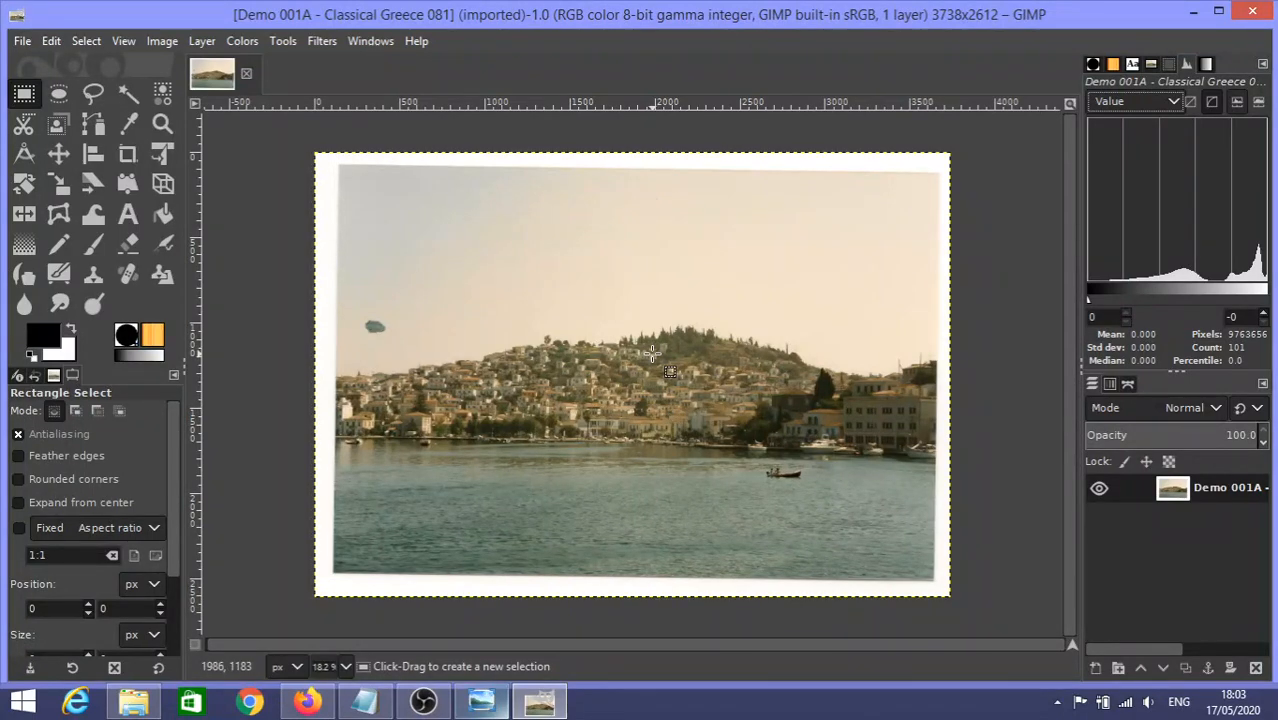
Examine the hillside houses up close and the whole photo at several magnifications.
scroll(651, 352, down, 2)
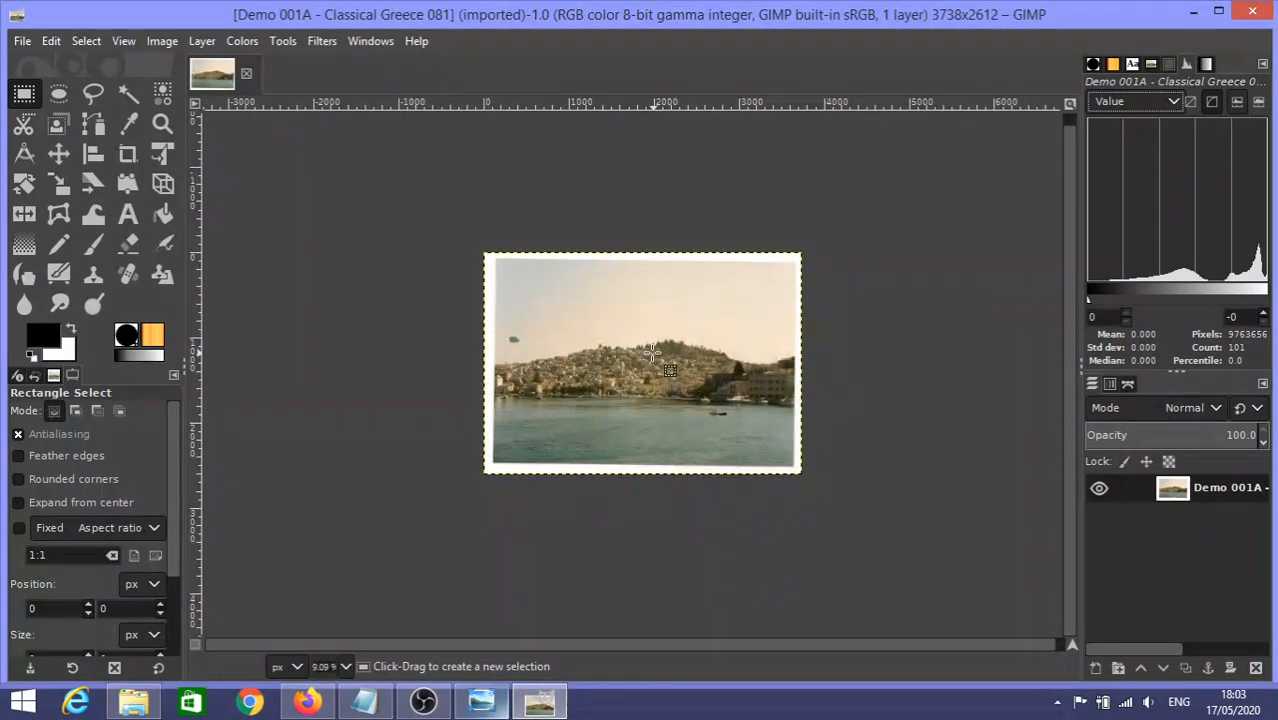
scroll(654, 352, up, 1)
scroll(654, 352, down, 3)
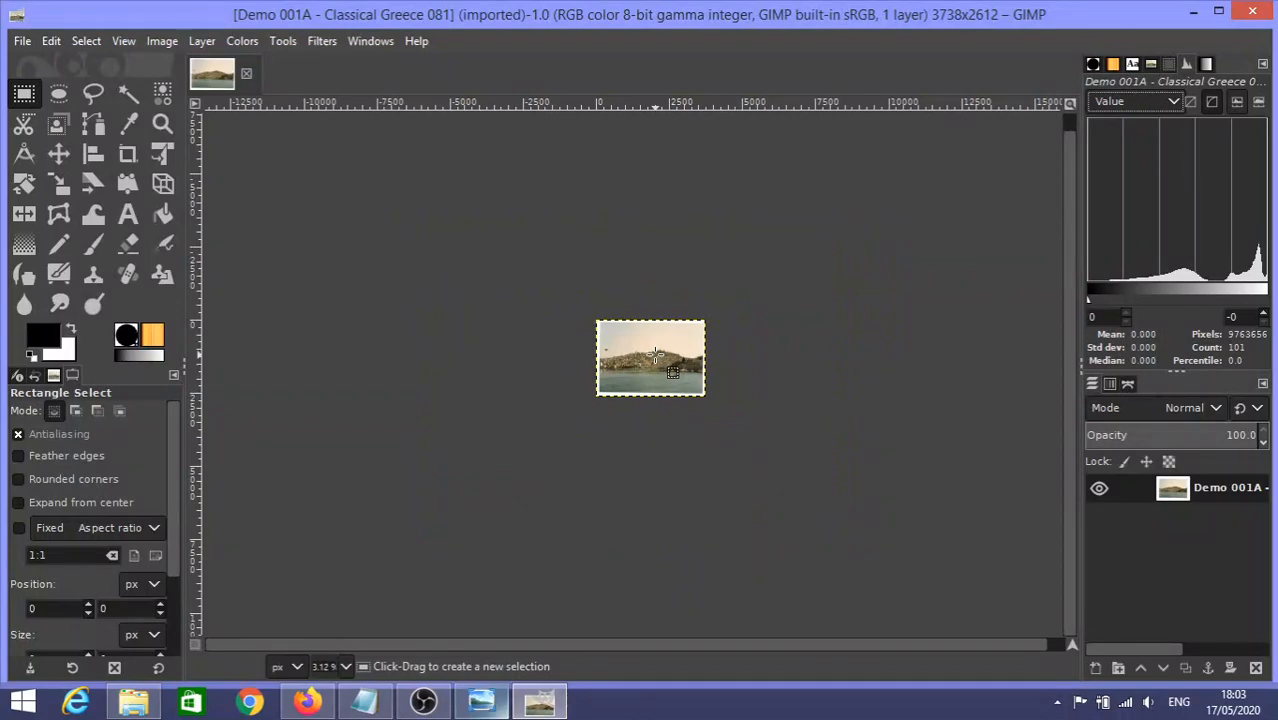
scroll(654, 352, up, 8)
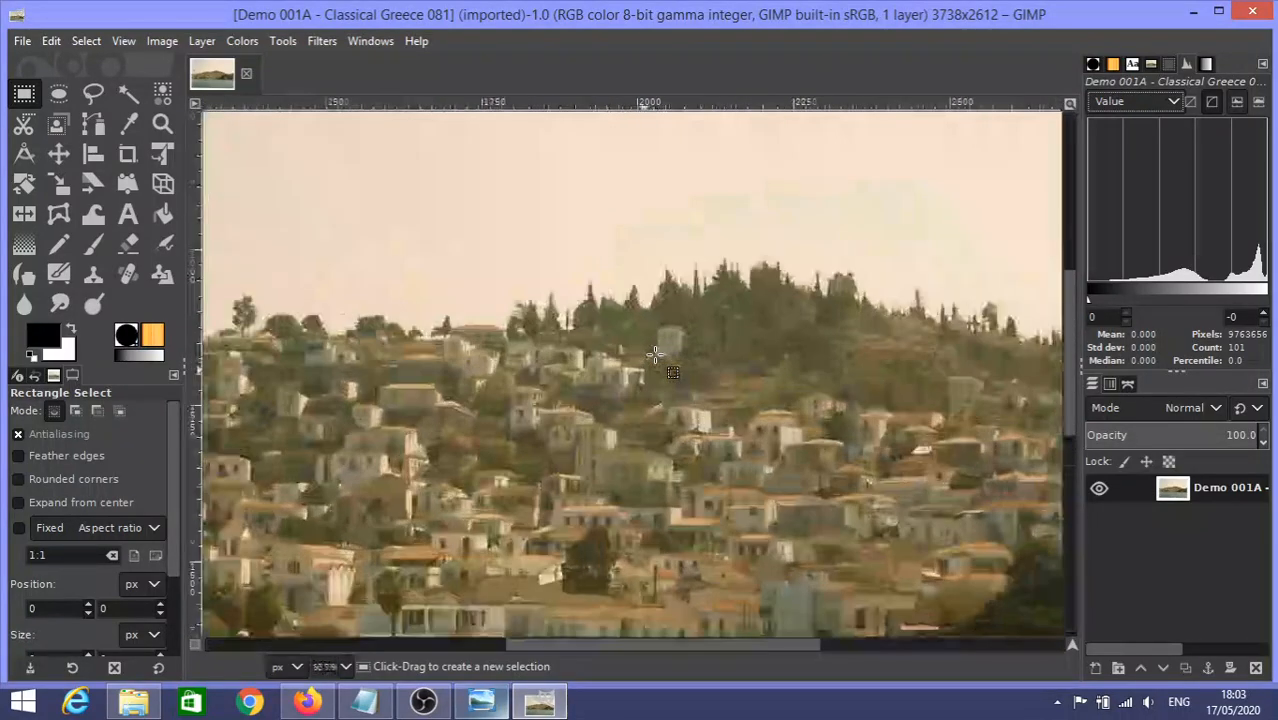
scroll(654, 354, up, 3)
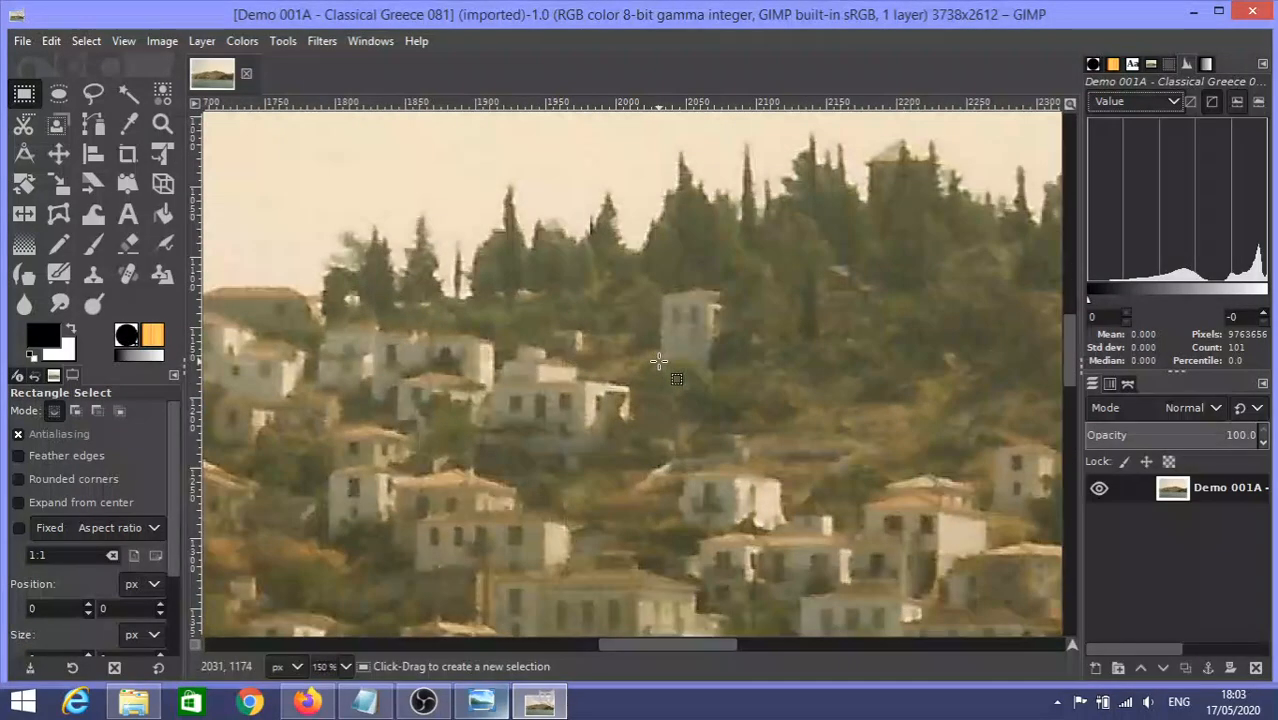
scroll(658, 362, down, 1)
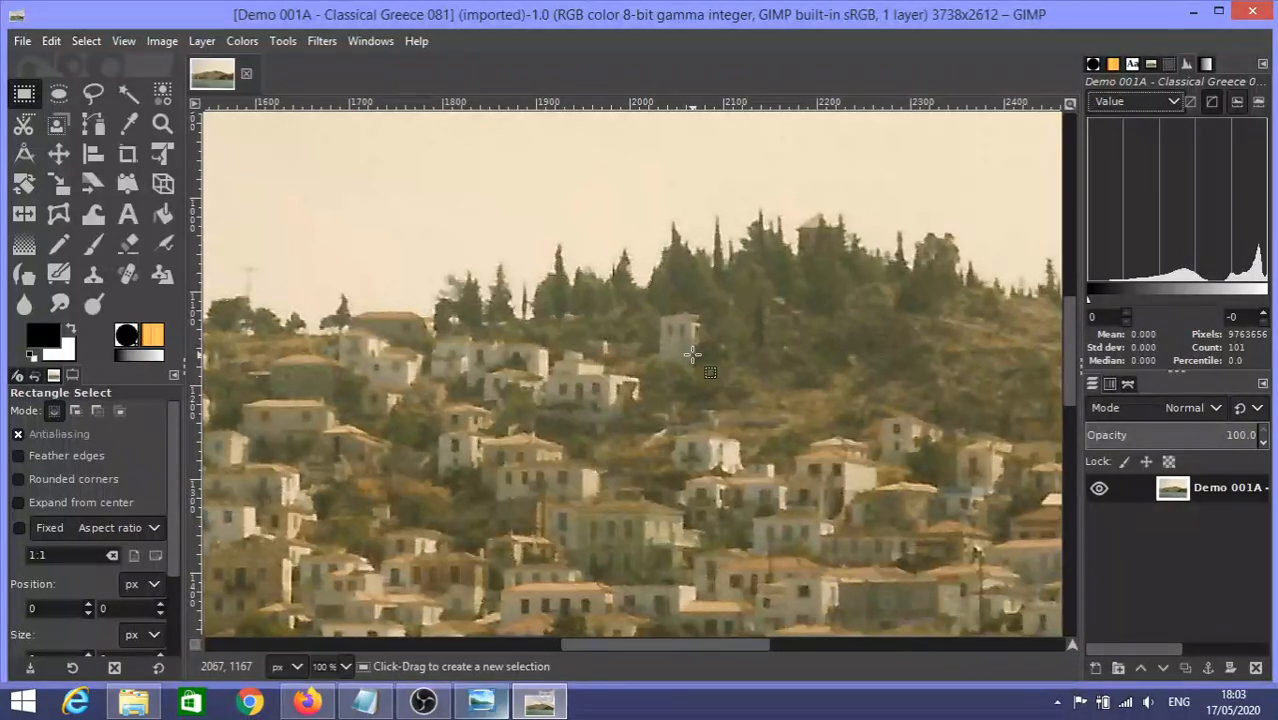
scroll(692, 354, down, 5)
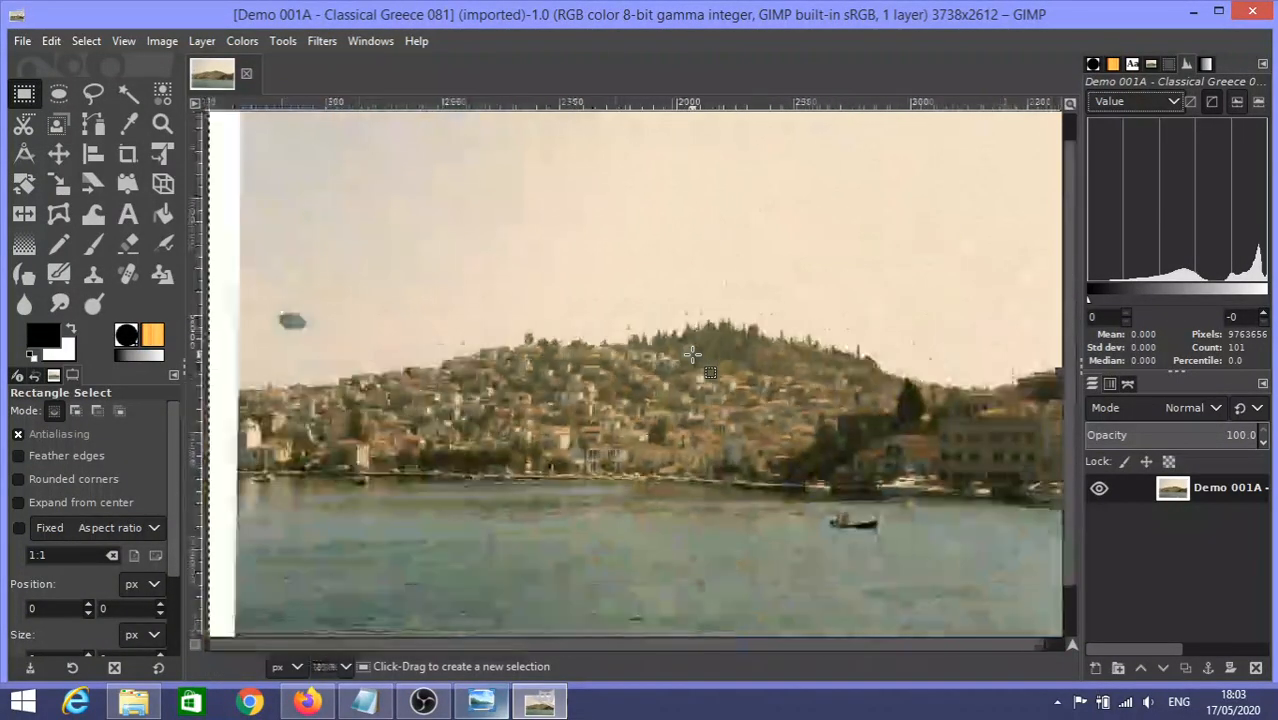
scroll(692, 354, down, 2)
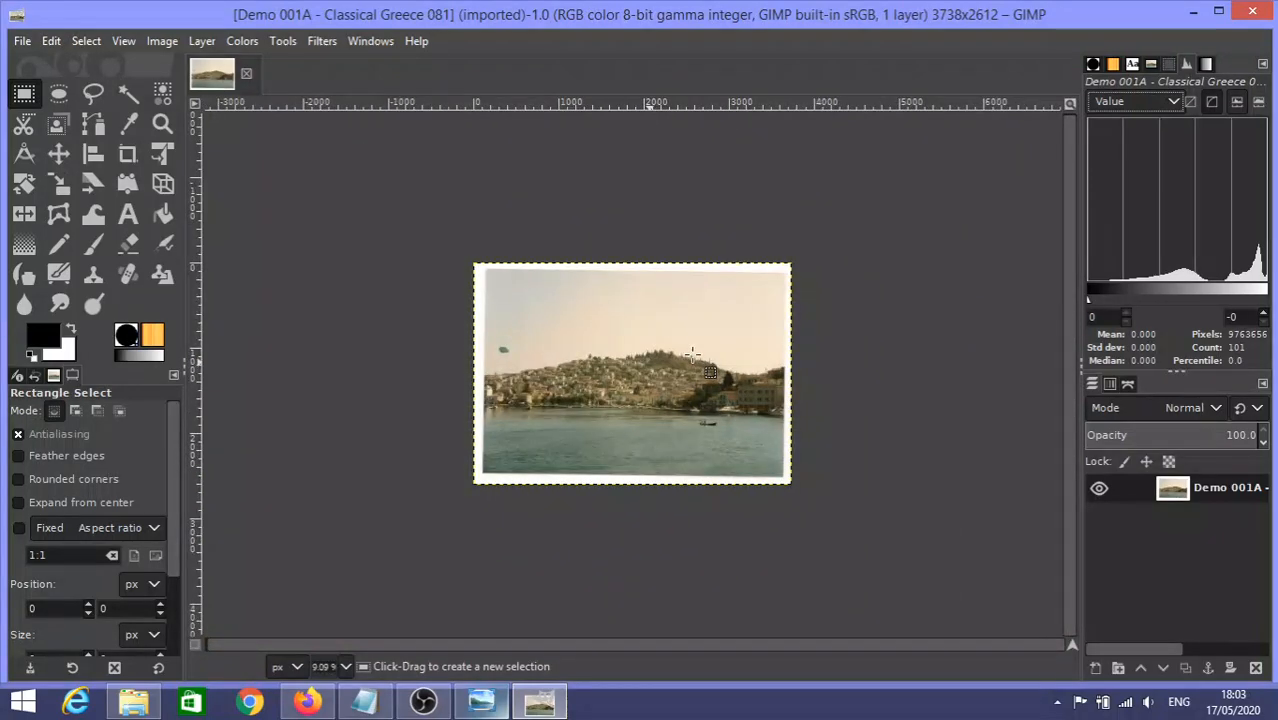
scroll(692, 354, up, 2)
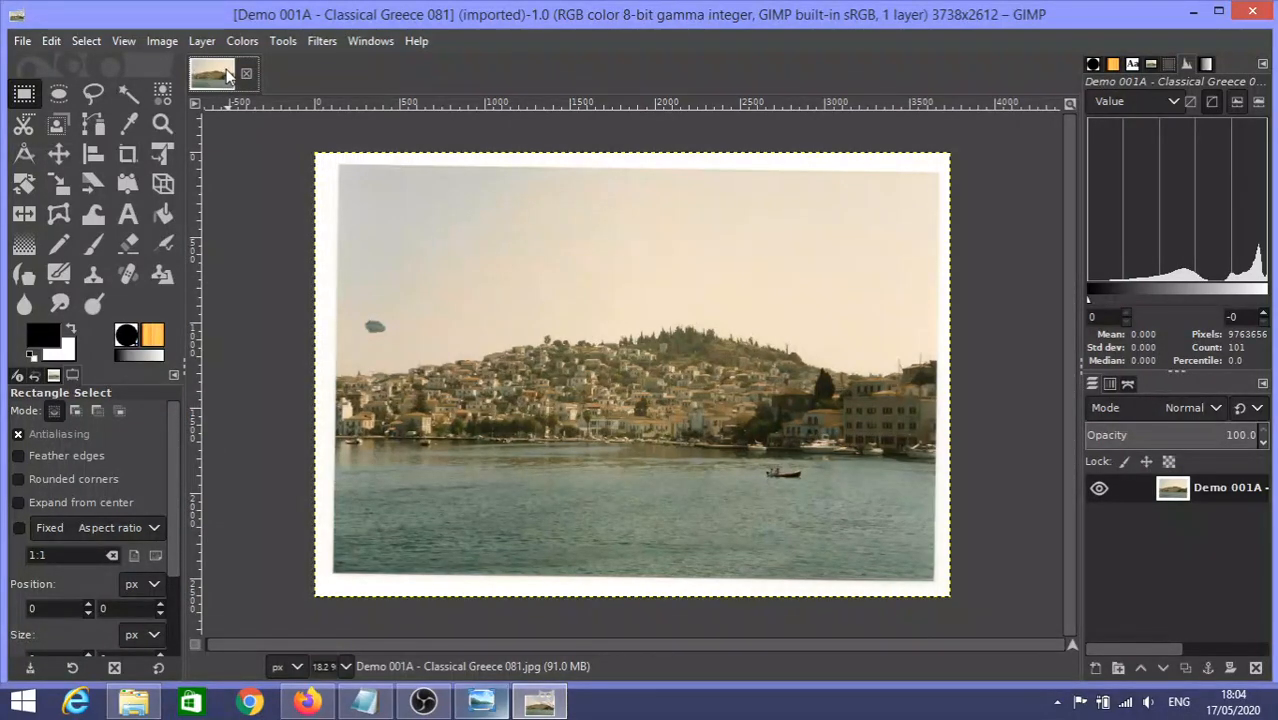
Duplicate the photo as a second image and return to the original image.
click(162, 45)
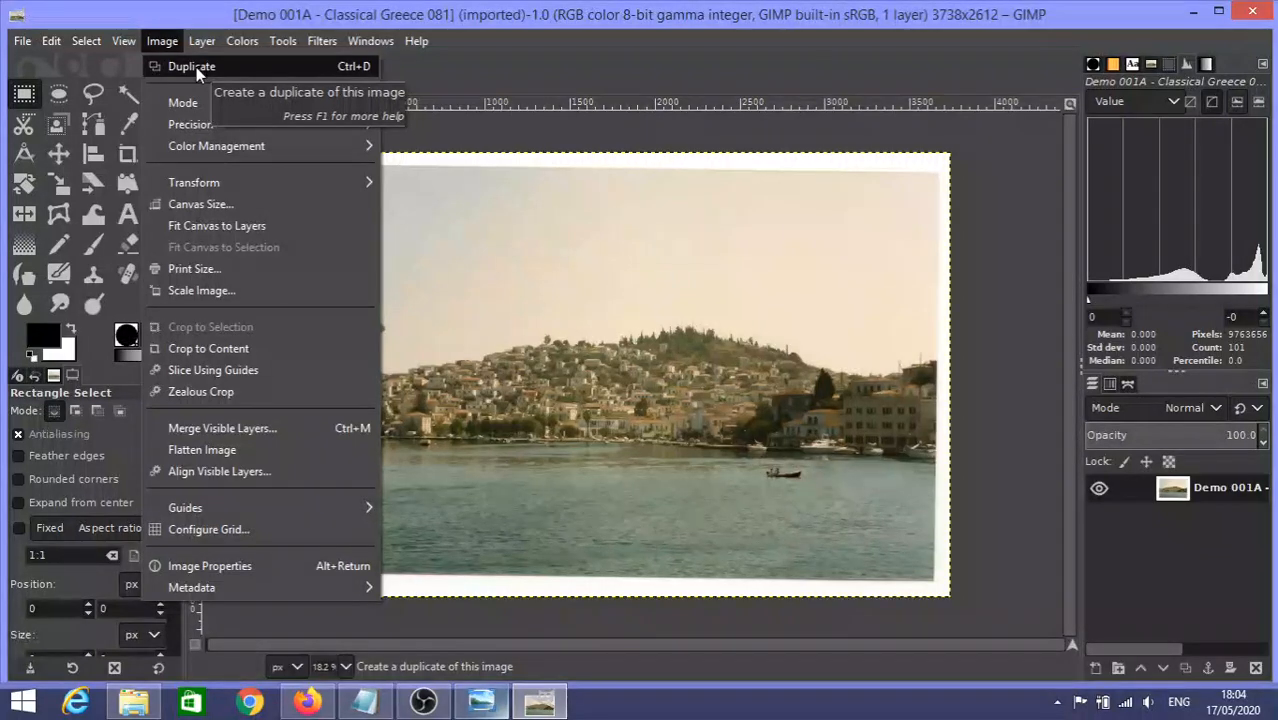
click(196, 67)
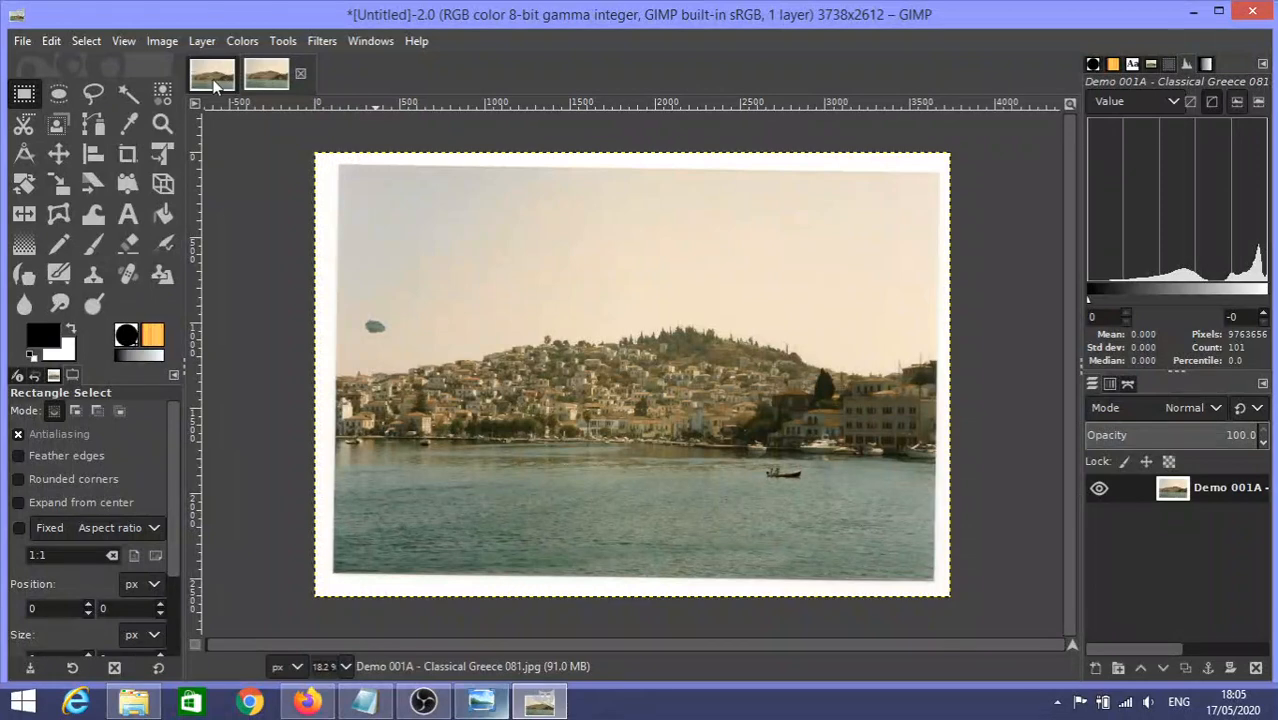
click(212, 76)
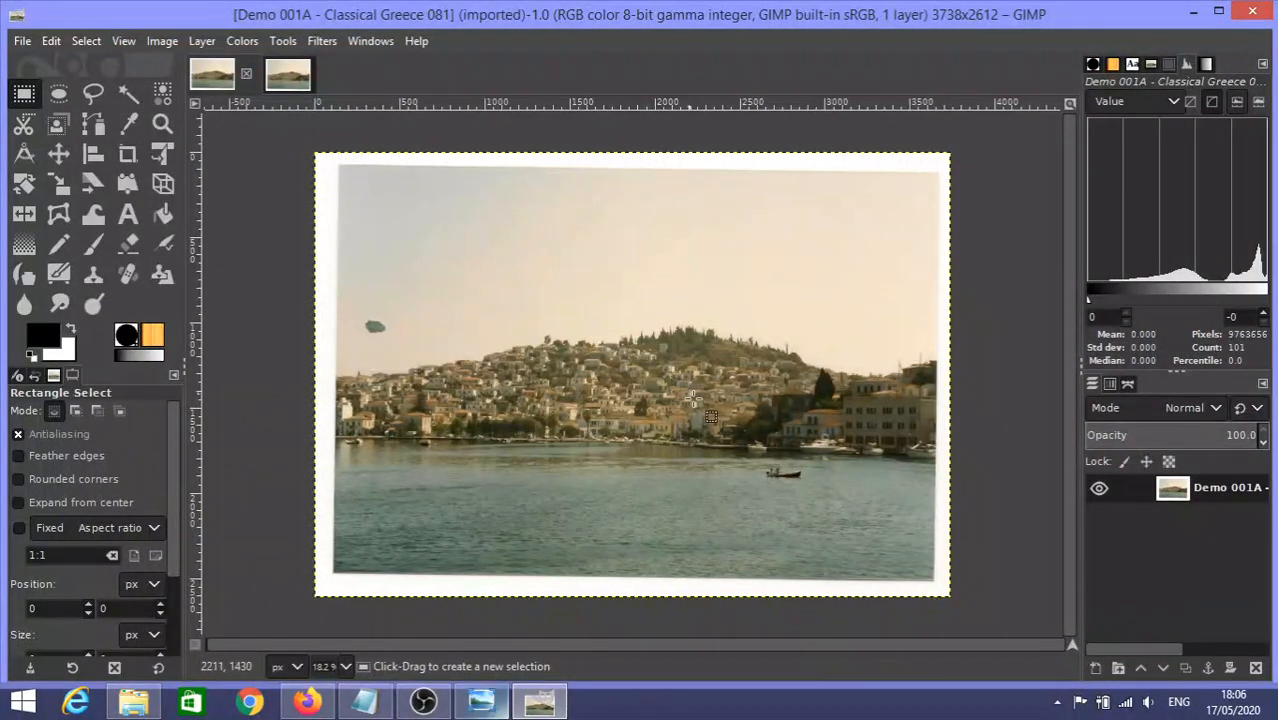
Start a rotation of the photo layer and detach its settings into a separate window, moved off most of the picture.
click(24, 186)
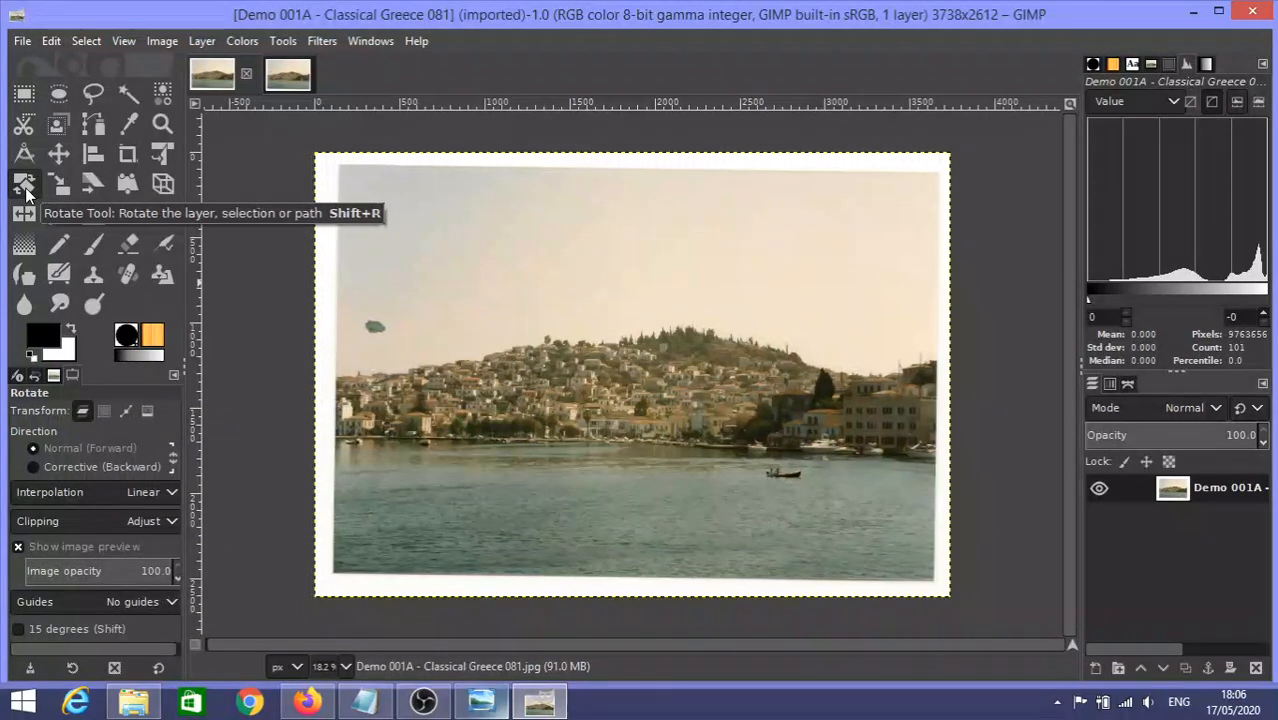
click(621, 268)
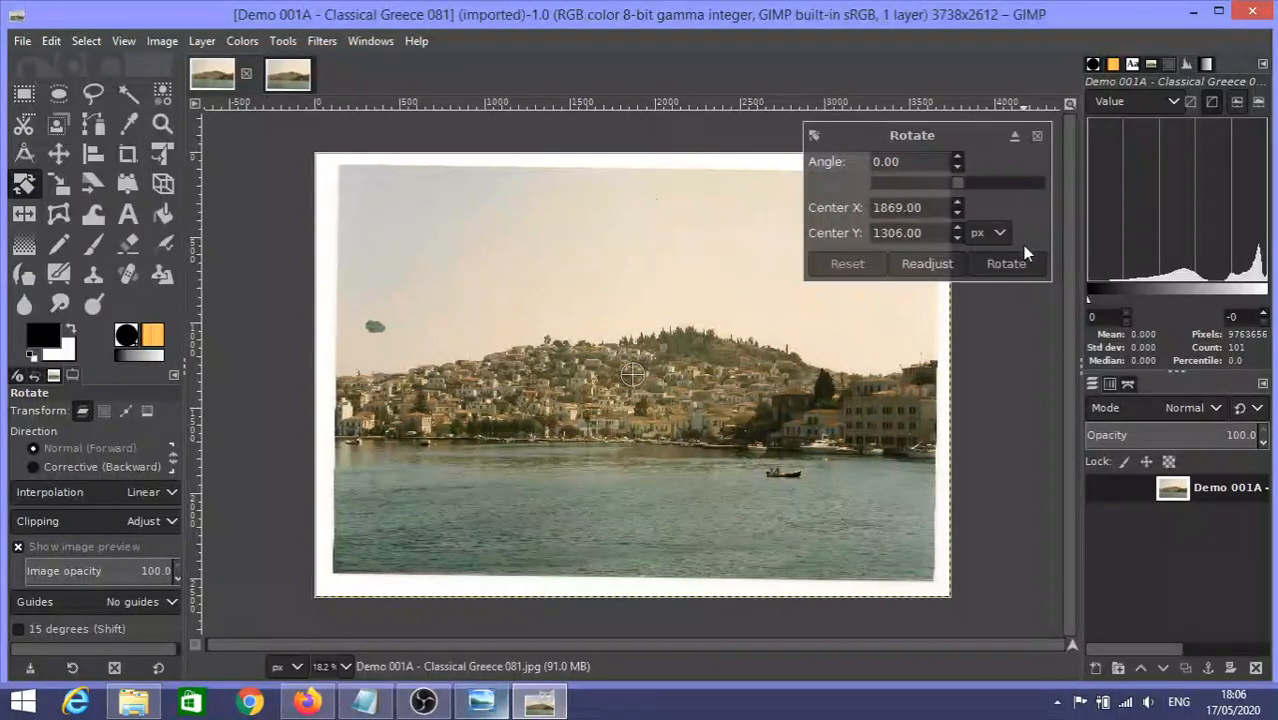
click(1014, 136)
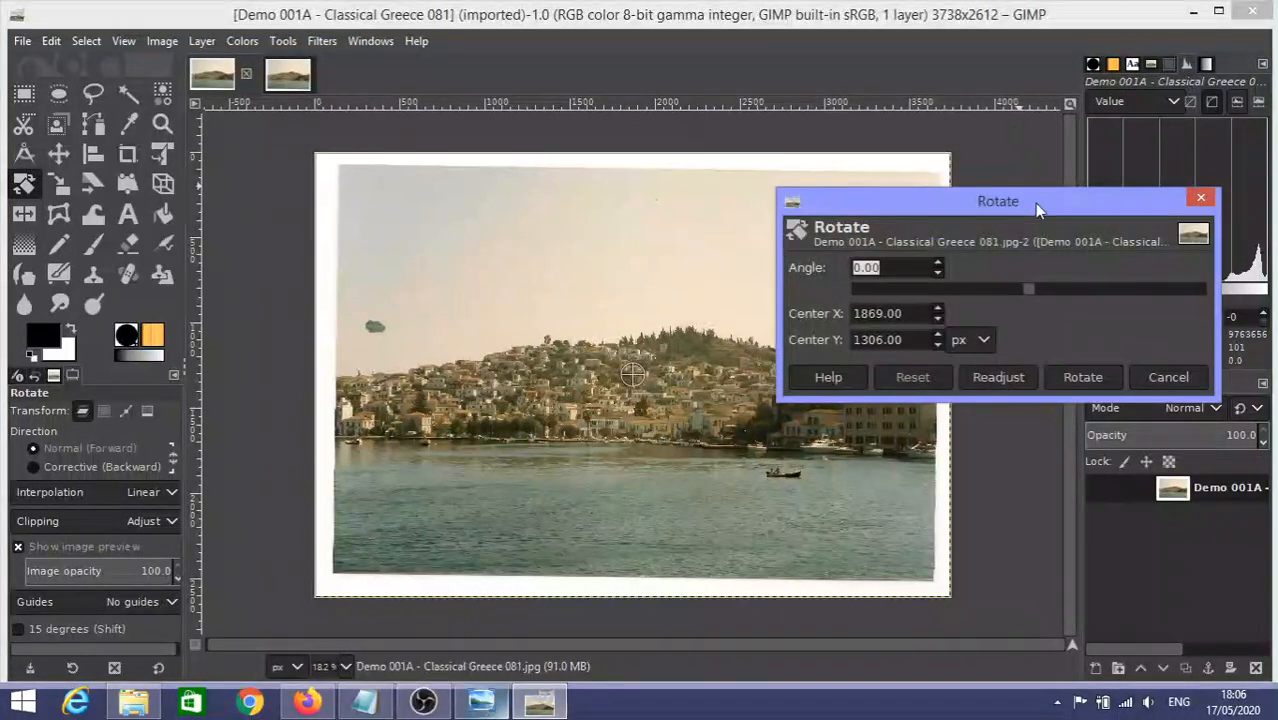
drag(1034, 203, 290, 75)
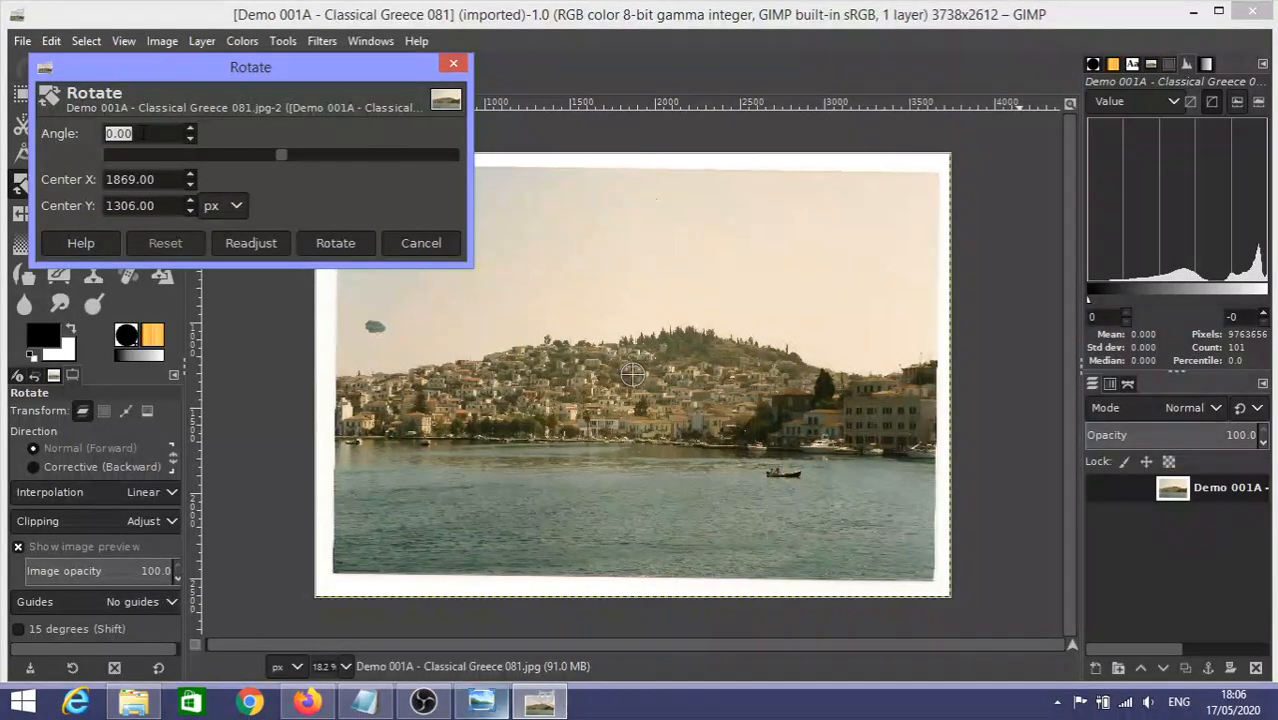
Try rotating the photo clockwise by raising the angle in 0.10-degree increments beyond 1.50 degrees.
click(191, 134)
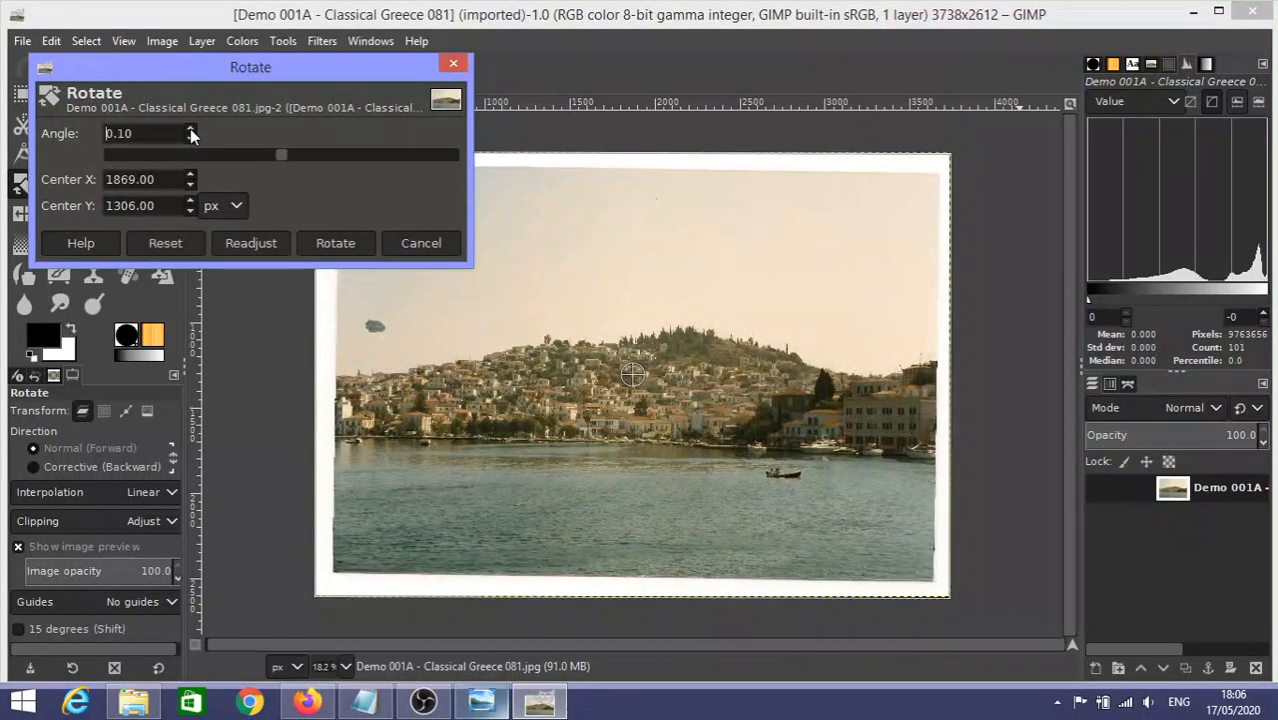
click(191, 134)
click(191, 134)
click(191, 134)
click(191, 134)
click(191, 134)
click(191, 134)
click(191, 134)
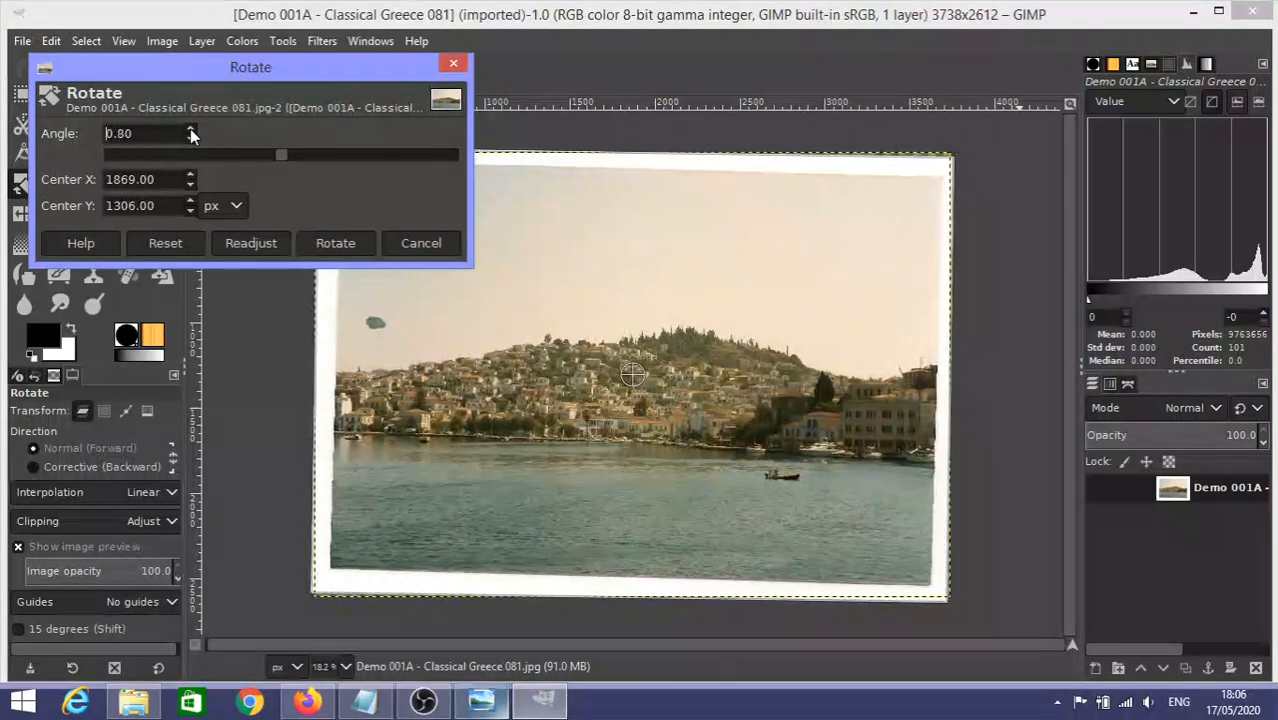
click(191, 134)
click(191, 134)
click(191, 134)
click(191, 134)
click(191, 134)
click(191, 134)
click(191, 134)
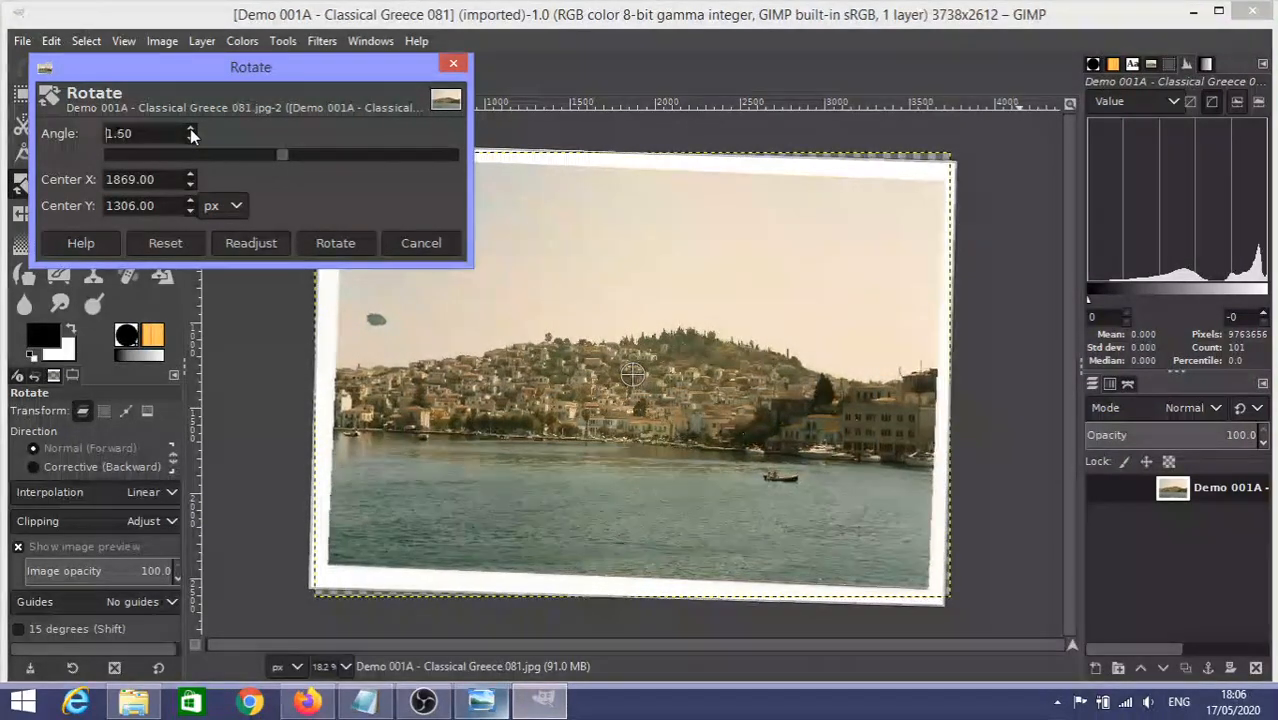
click(191, 134)
click(191, 134)
Try a counter-clockwise rotation of -9.90 degrees, raise it to -9.10, and reset the angle to 0.
click(190, 139)
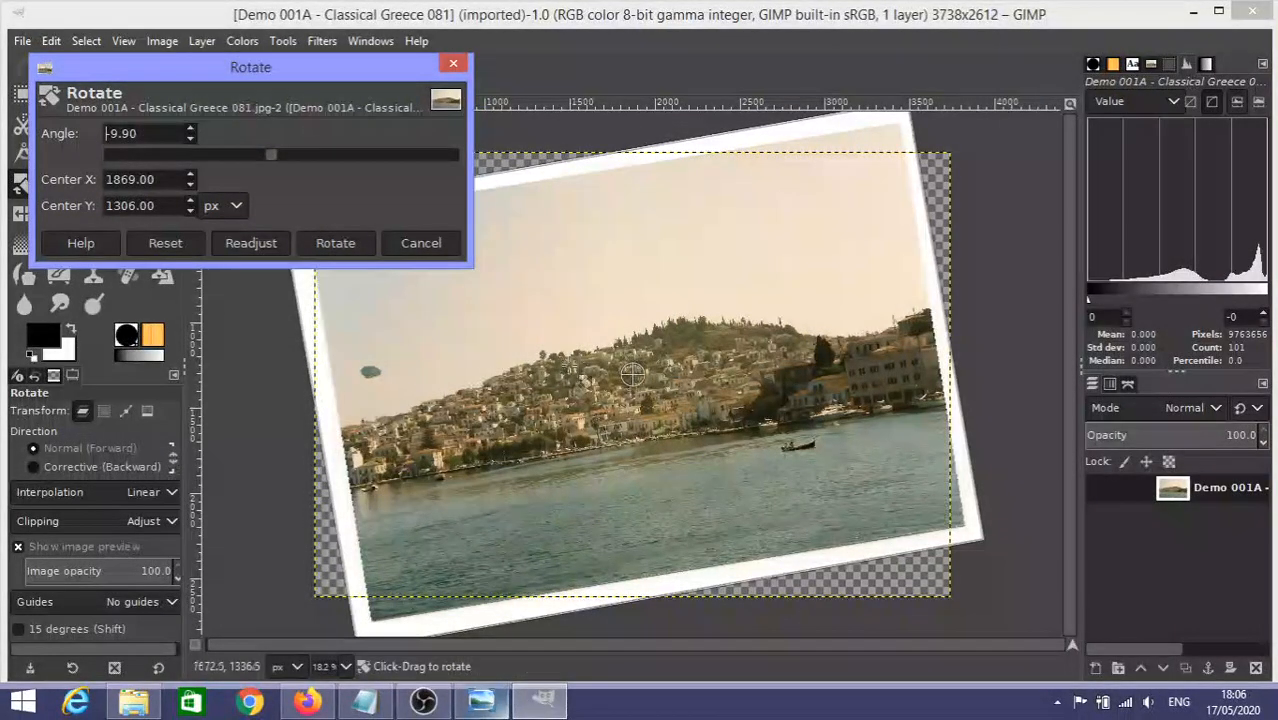
drag(141, 134, 90, 133)
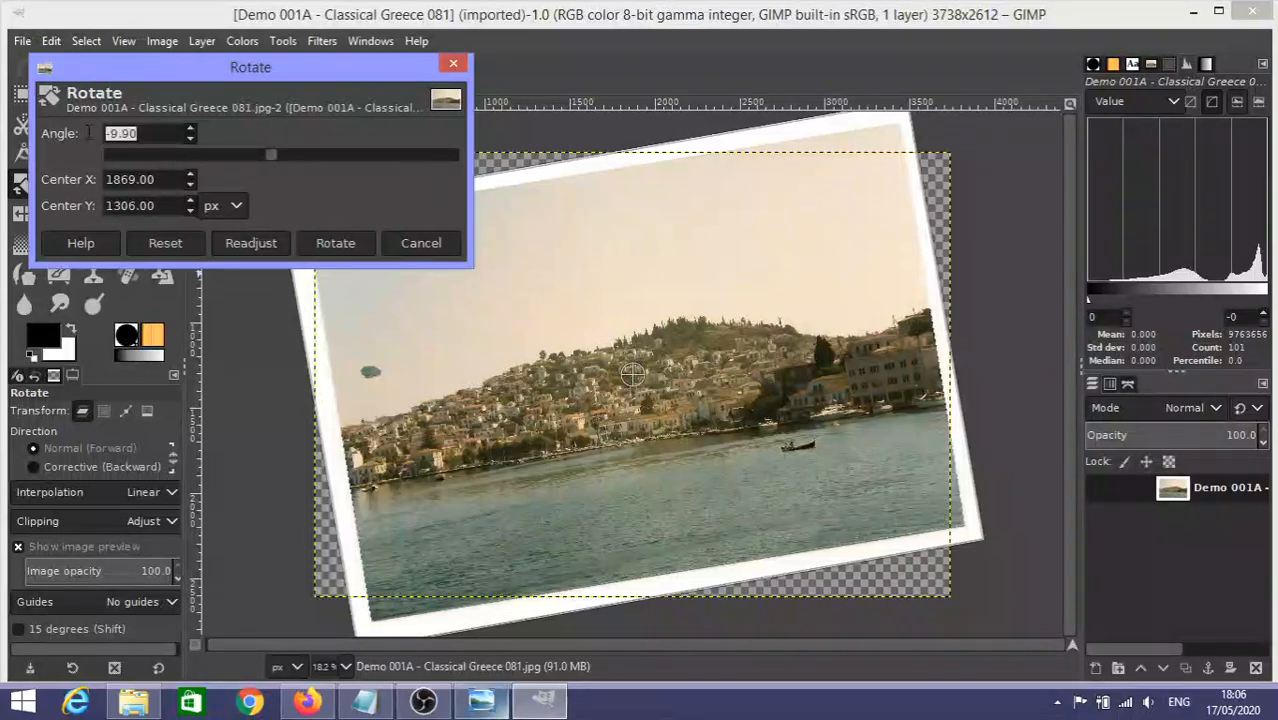
click(190, 129)
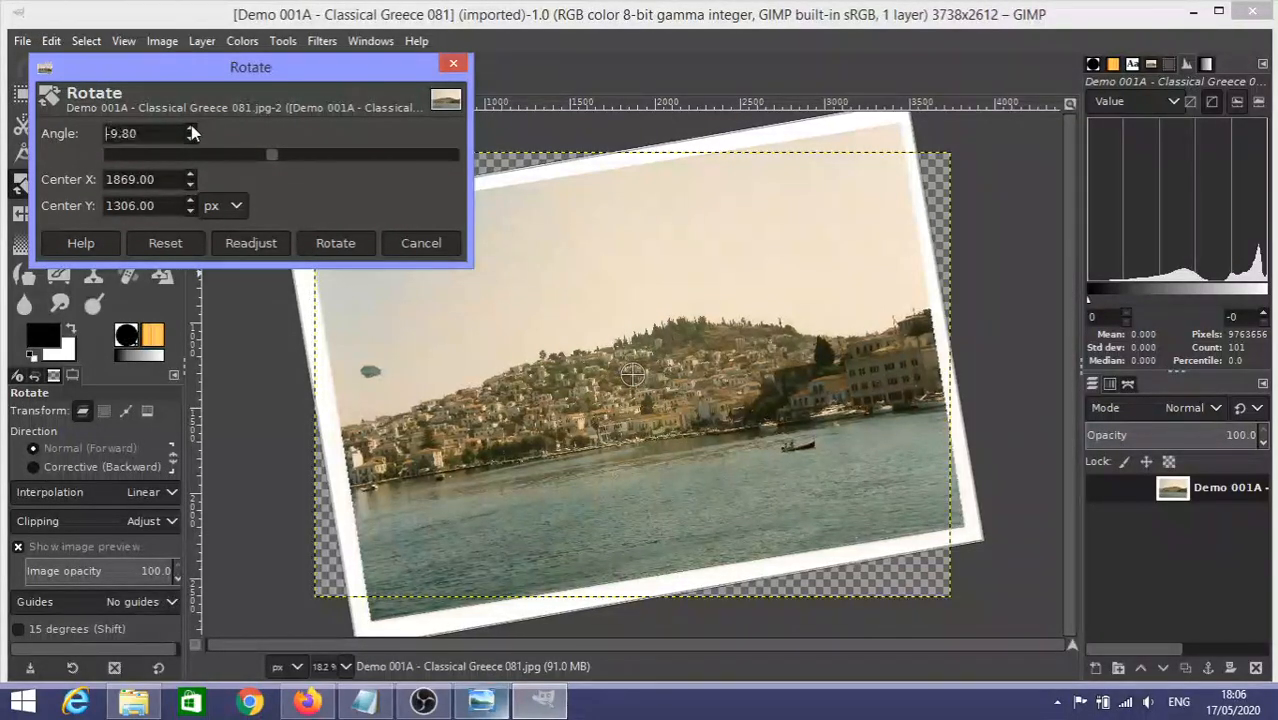
click(190, 129)
click(190, 129)
click(191, 129)
click(191, 129)
click(190, 129)
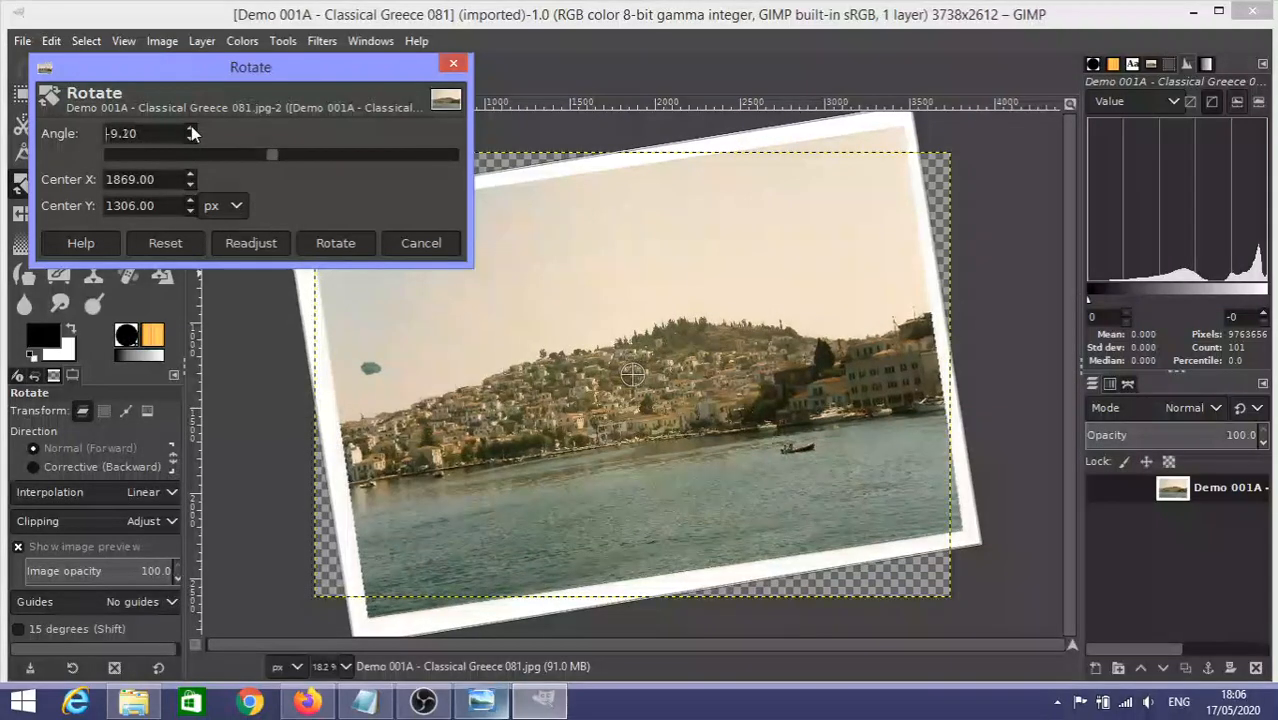
drag(139, 134, 108, 133)
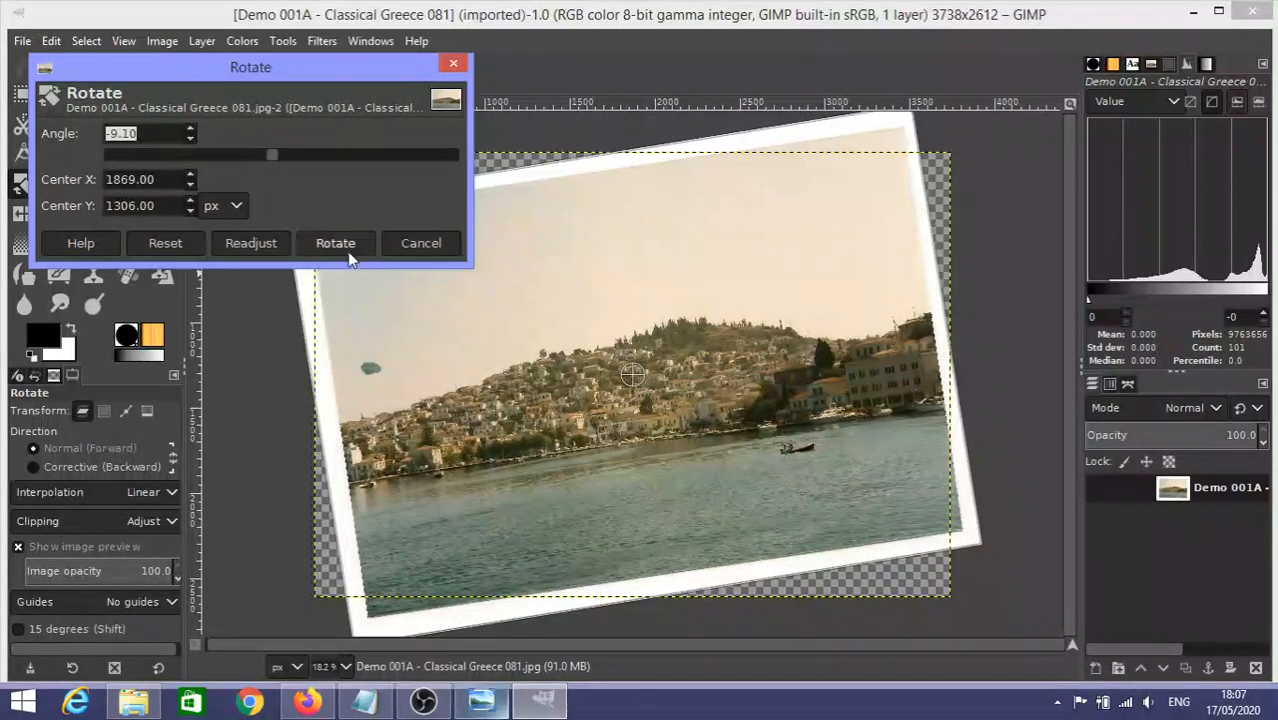
text(0)
key(Return)
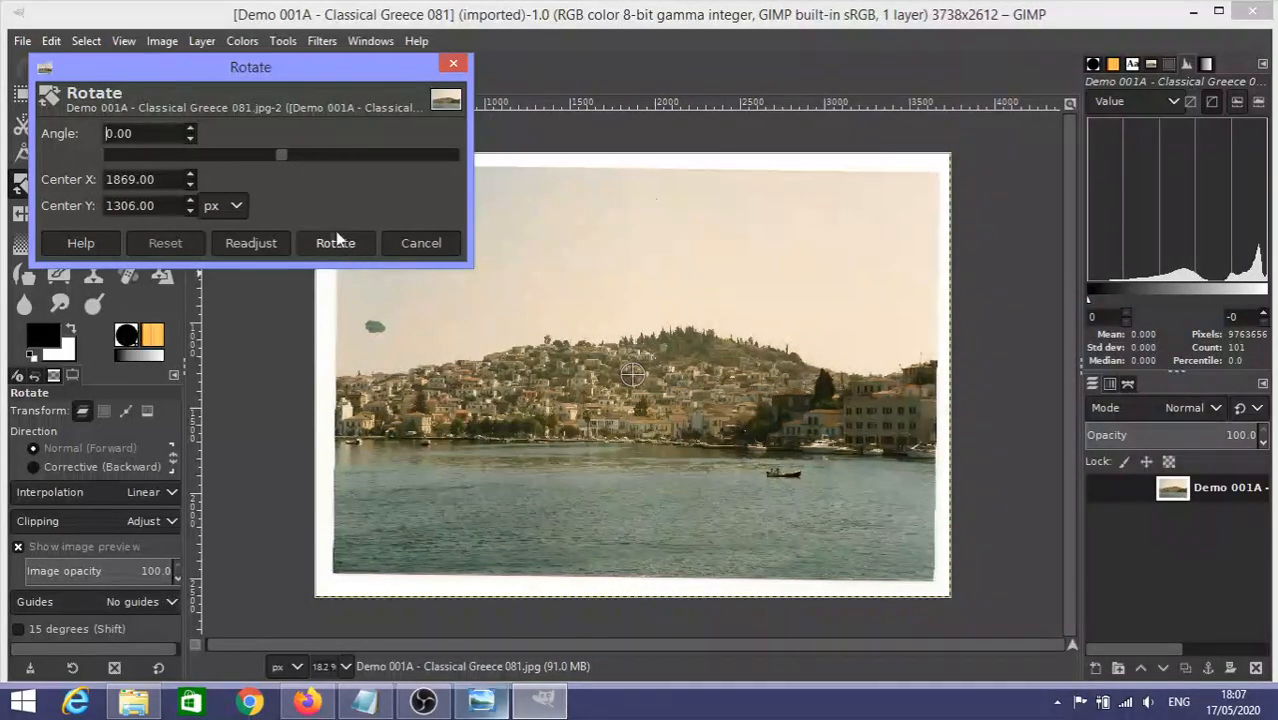
Set the photo's rotation angle to -0.80 degrees to level the tilted scan.
click(191, 140)
click(191, 140)
click(191, 140)
click(191, 140)
click(191, 140)
click(190, 140)
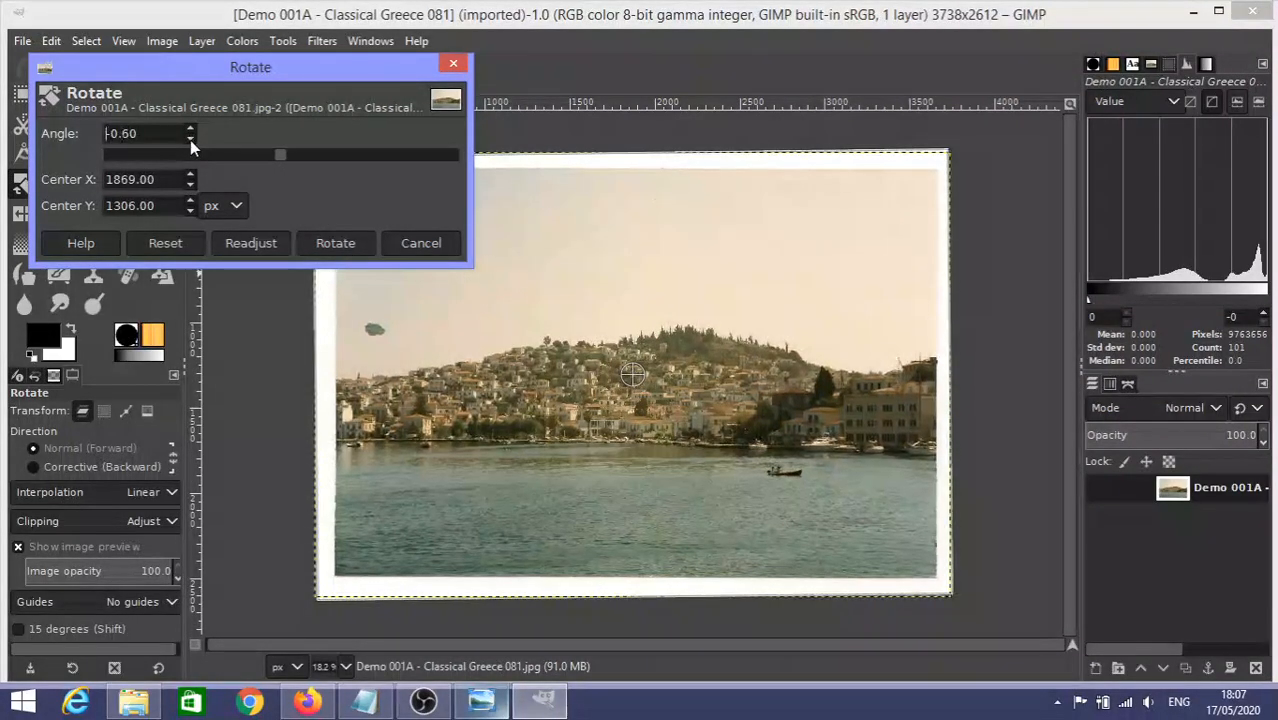
click(190, 140)
click(190, 140)
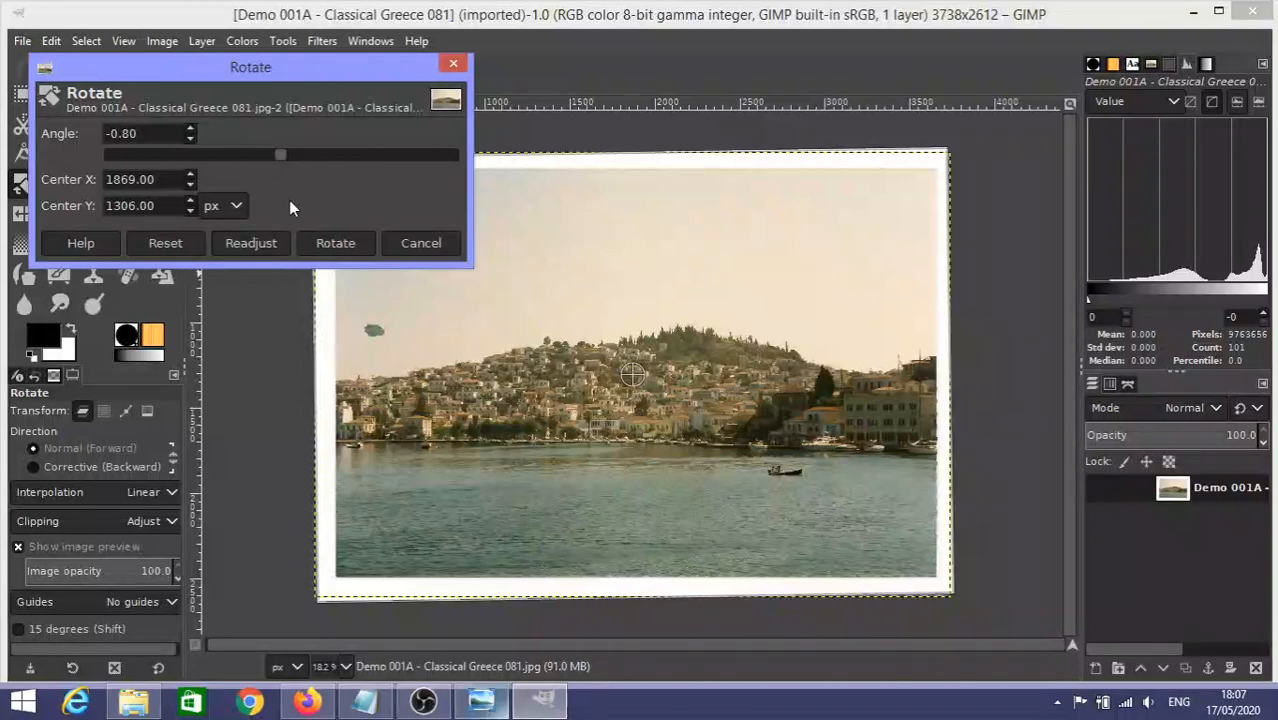
Apply the -0.80-degree rotation to the photo layer.
click(338, 245)
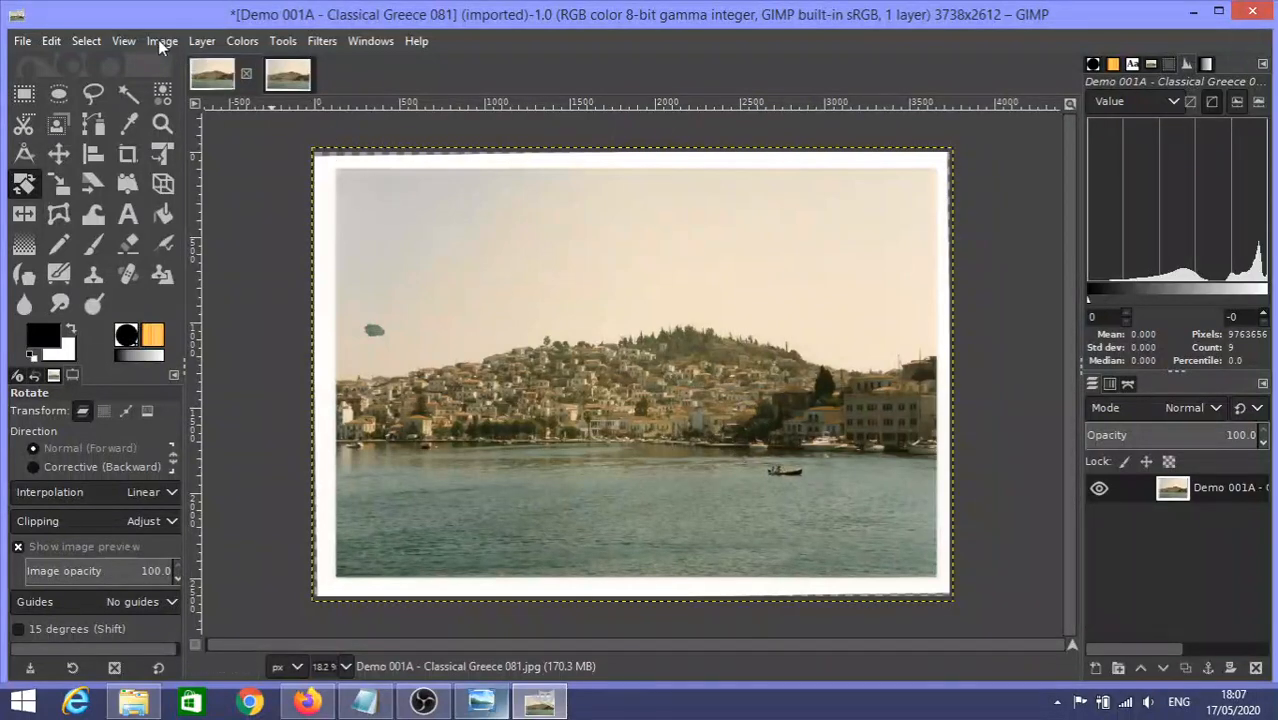
Check the rotated photo's alignment close up against a temporarily displayed image grid, and hide the grid again.
click(123, 40)
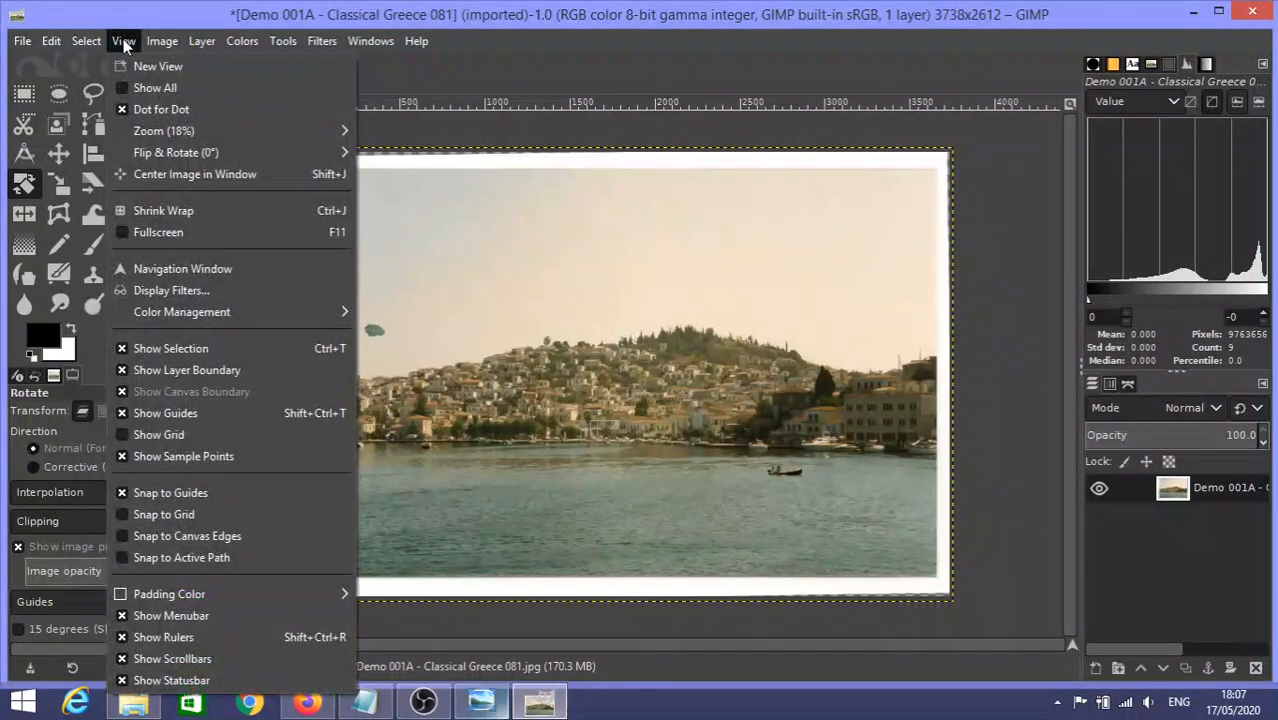
click(163, 438)
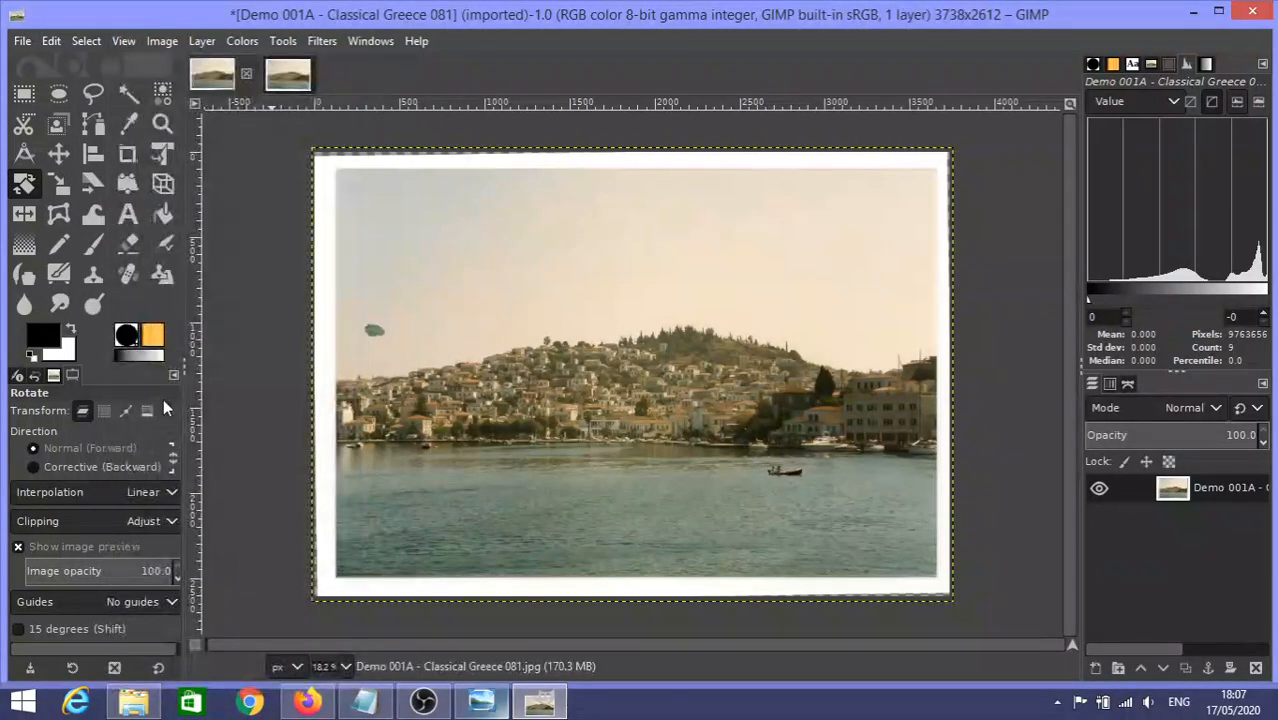
click(123, 41)
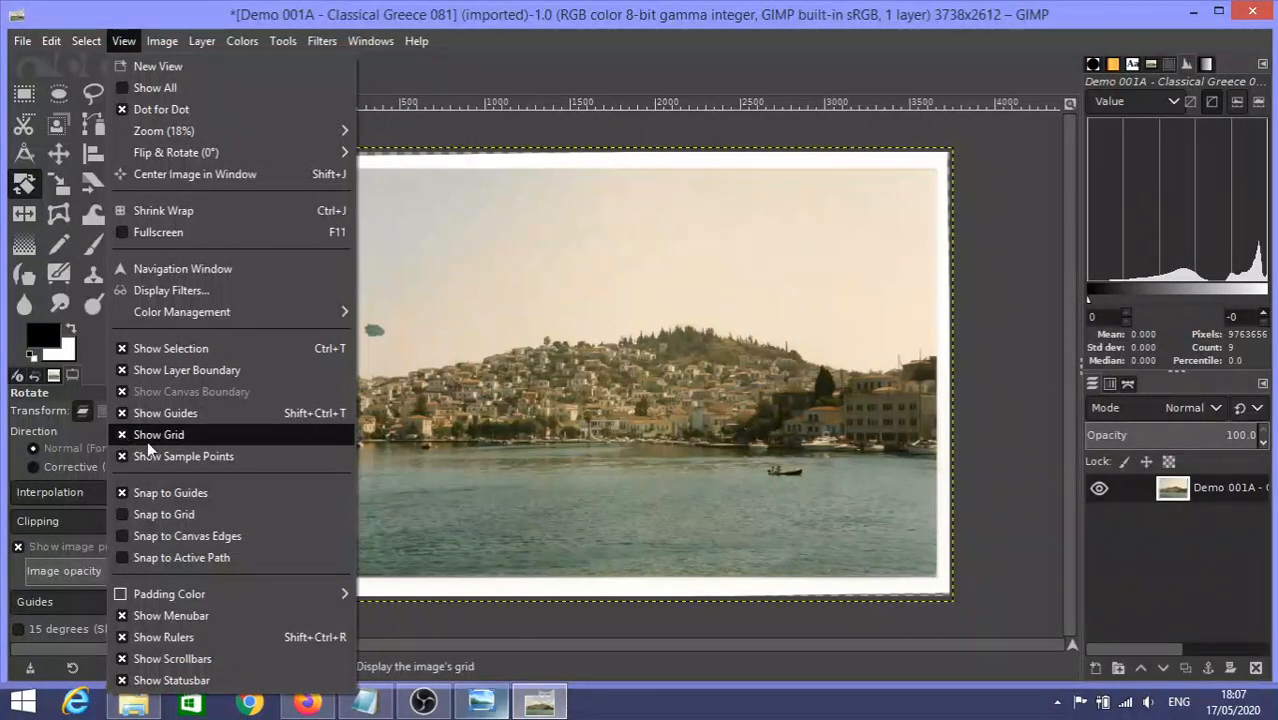
click(131, 20)
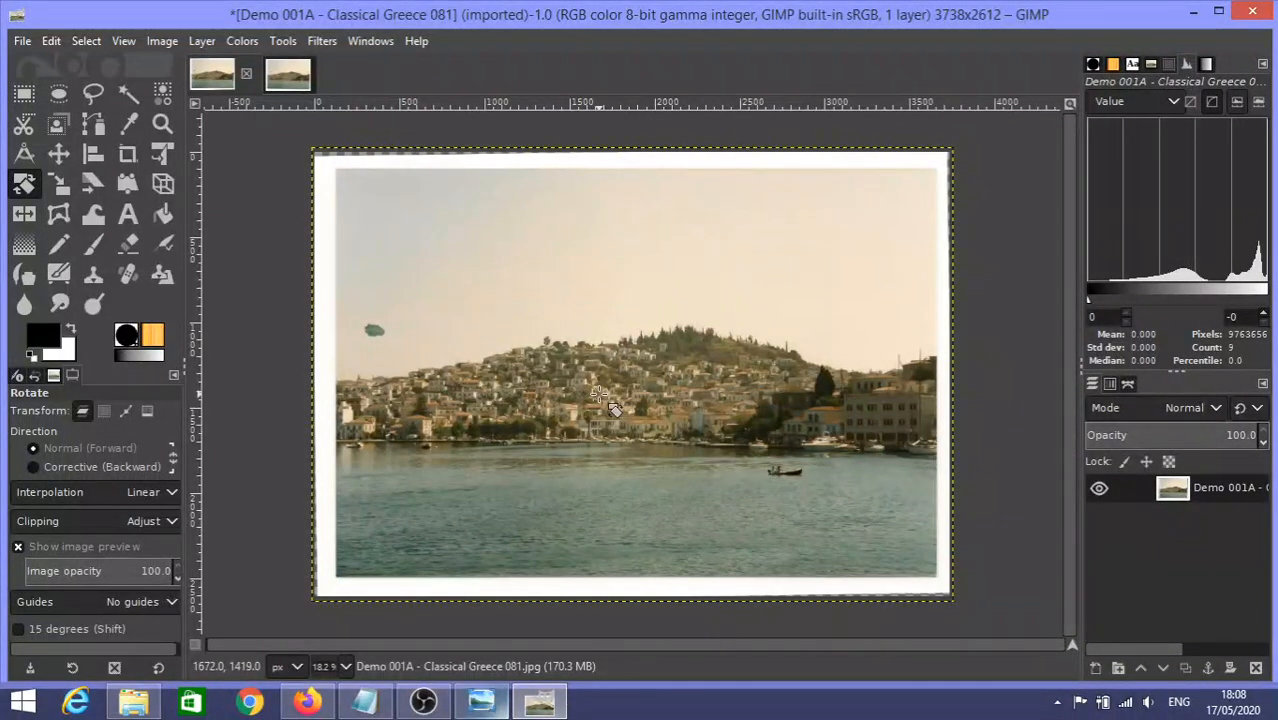
scroll(630, 390, up, 2)
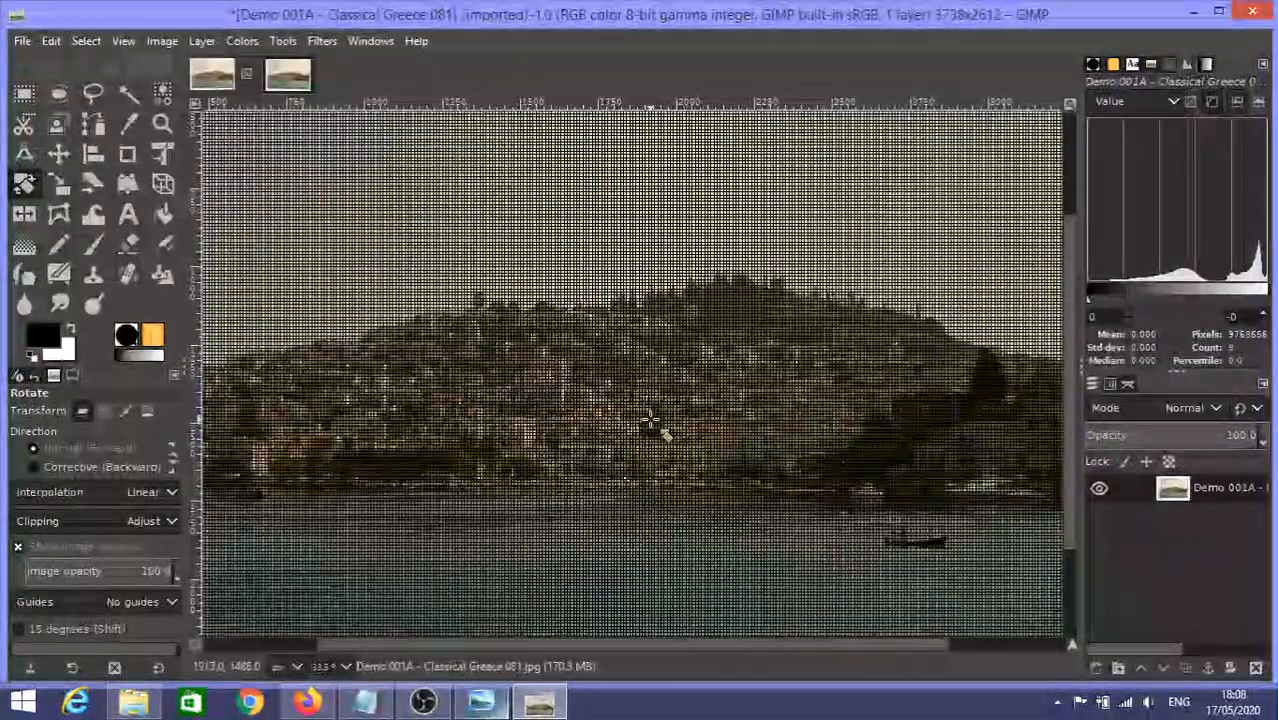
scroll(650, 419, up, 2)
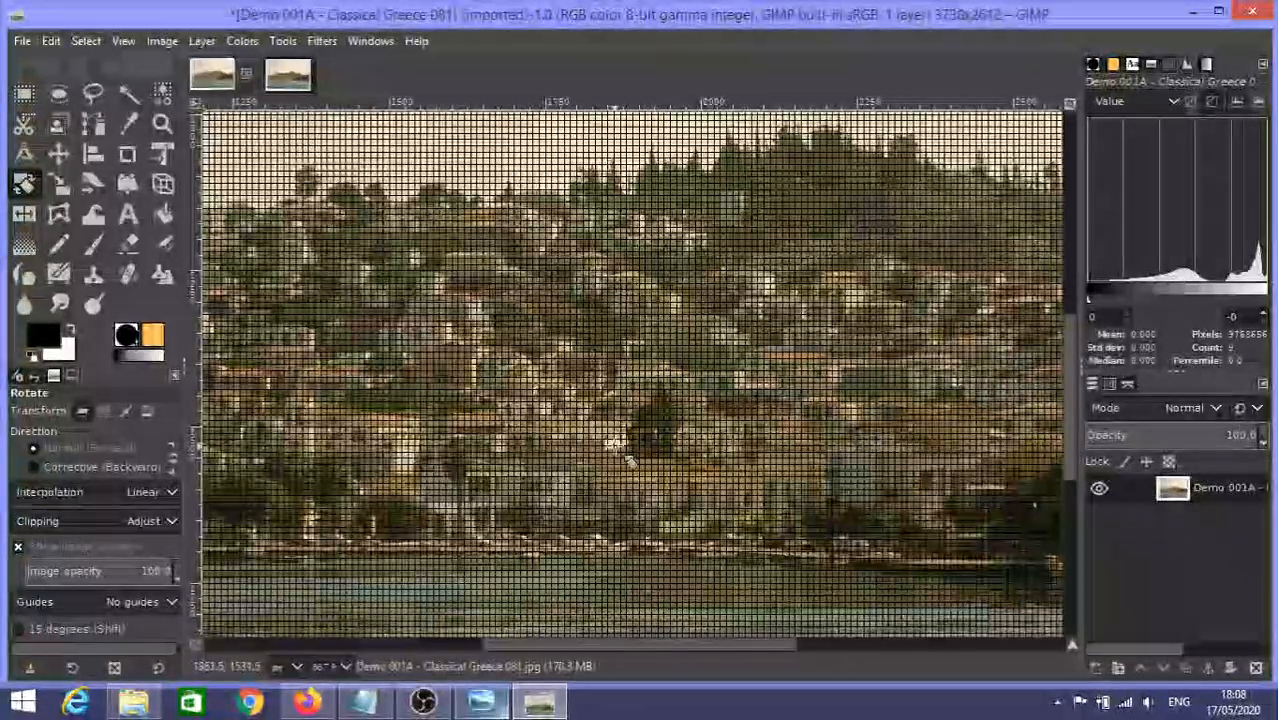
scroll(603, 401, up, 1)
scroll(605, 402, down, 1)
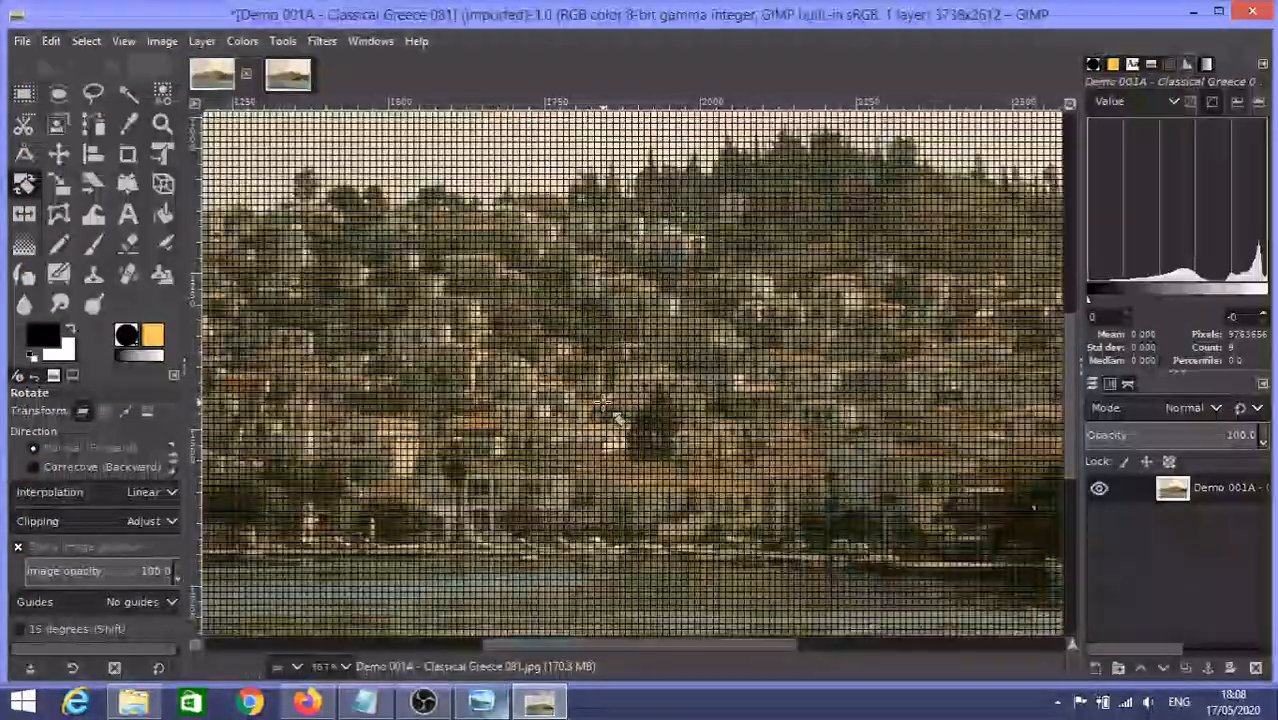
scroll(602, 403, down, 3)
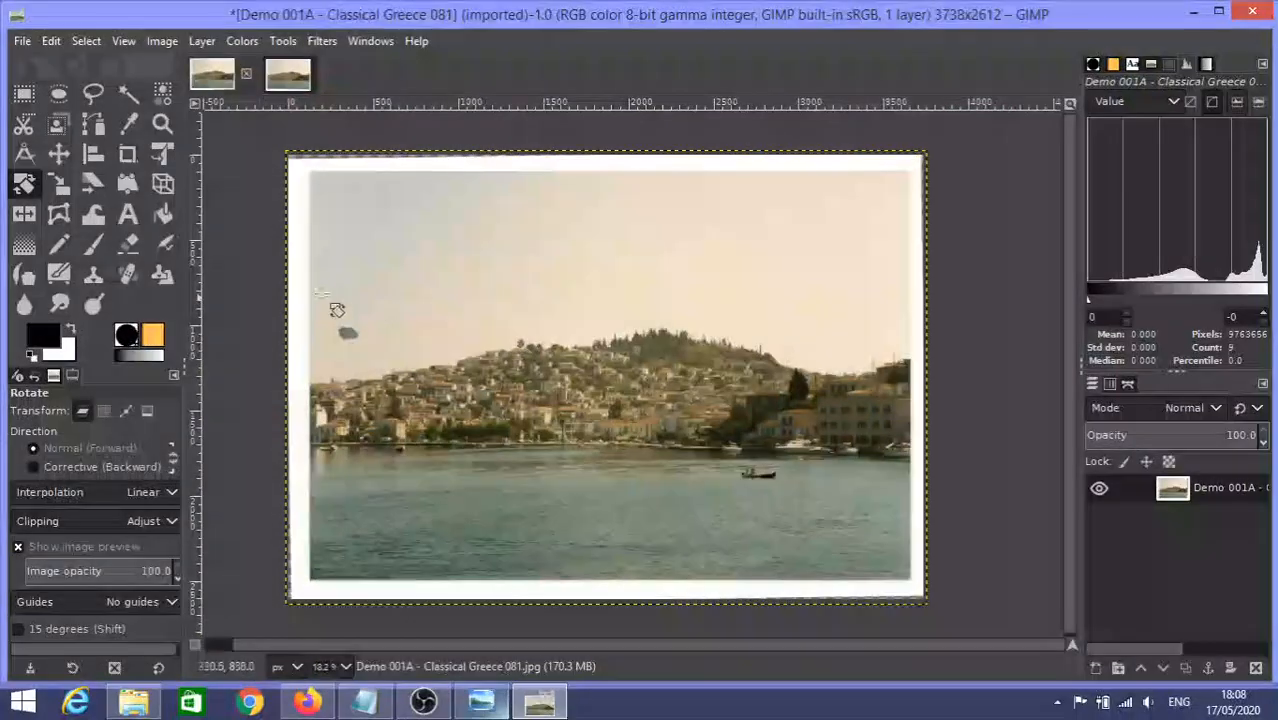
click(124, 41)
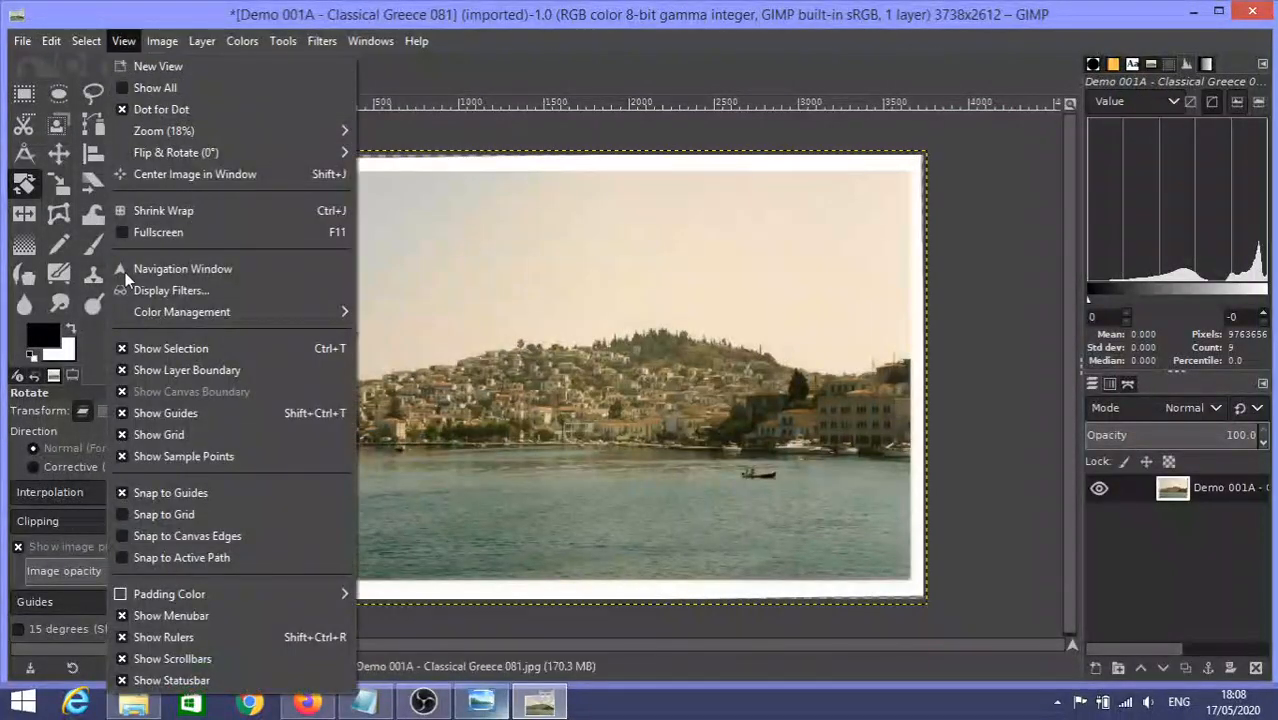
click(170, 434)
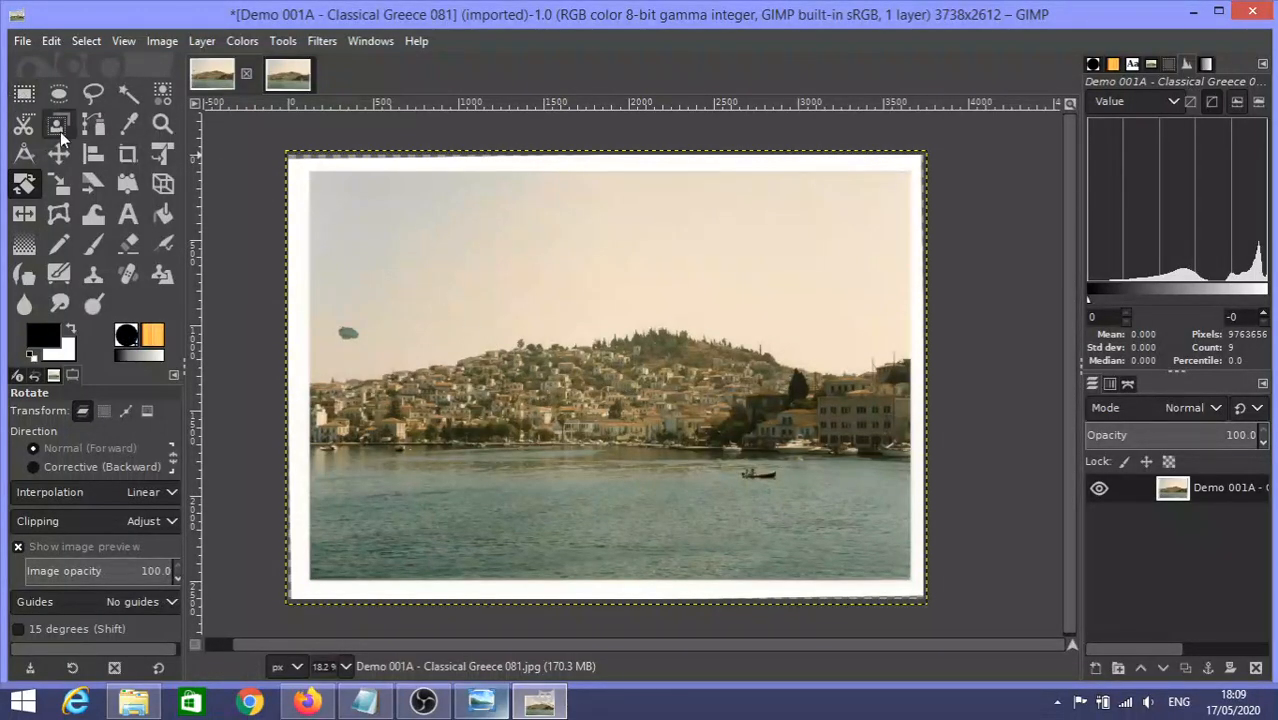
Draw a rectangular selection just inside the photo's white border and fine-tune its edges and position.
click(25, 96)
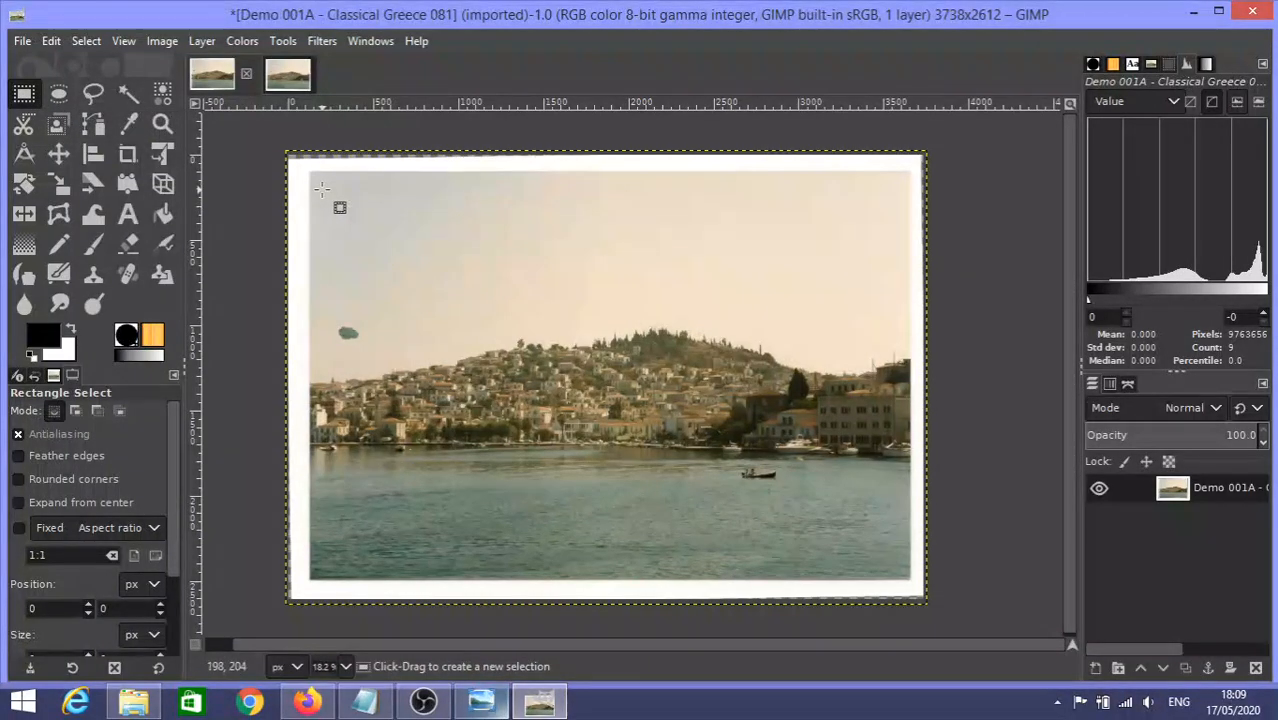
drag(316, 180, 906, 576)
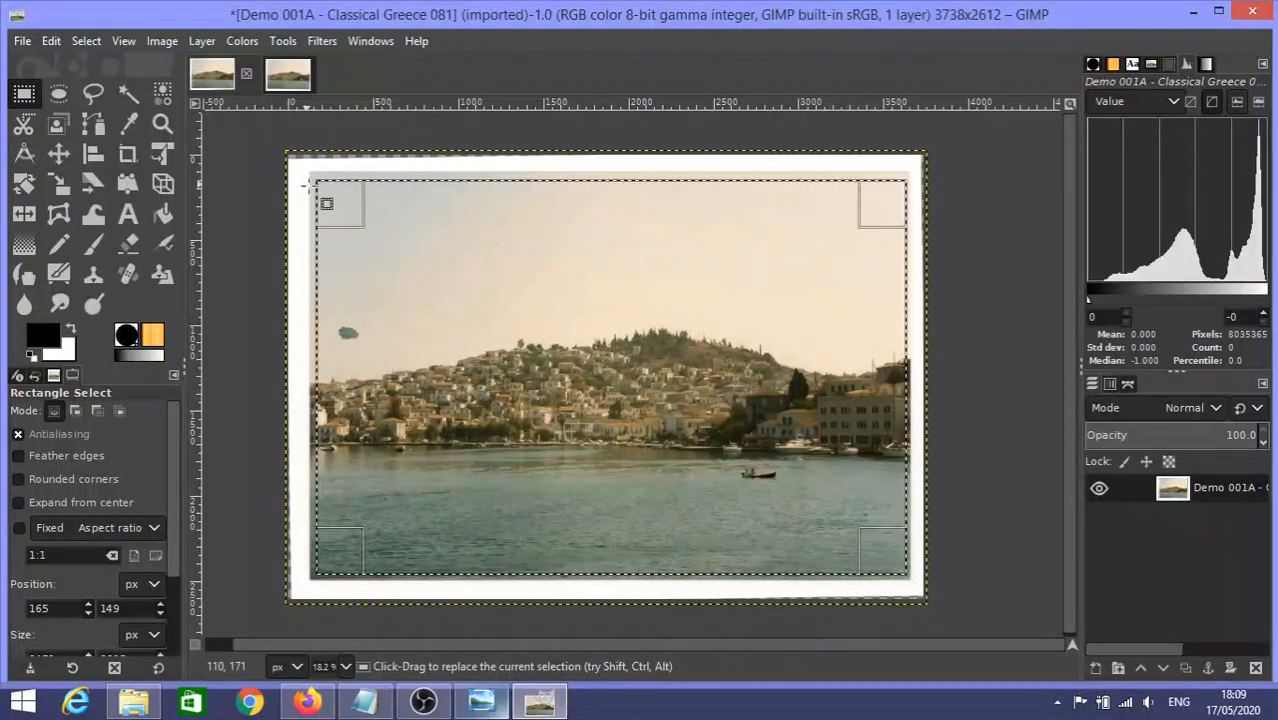
drag(333, 198, 335, 198)
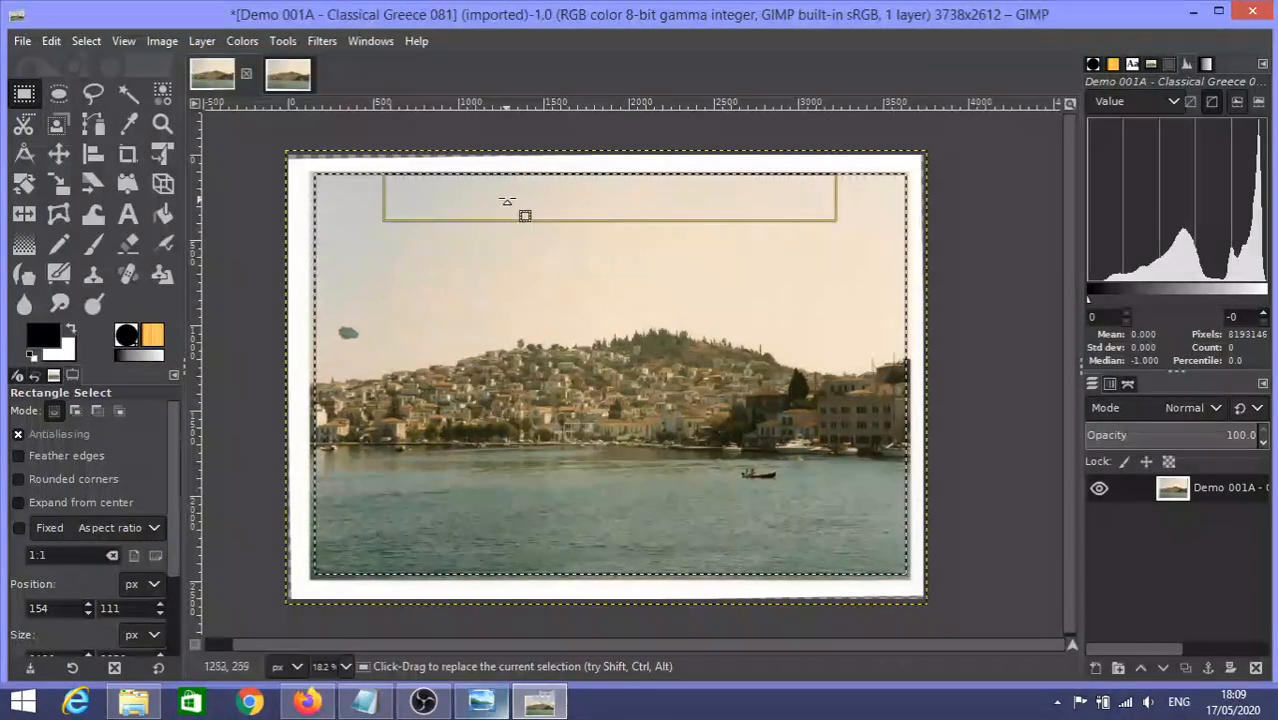
drag(526, 196, 571, 199)
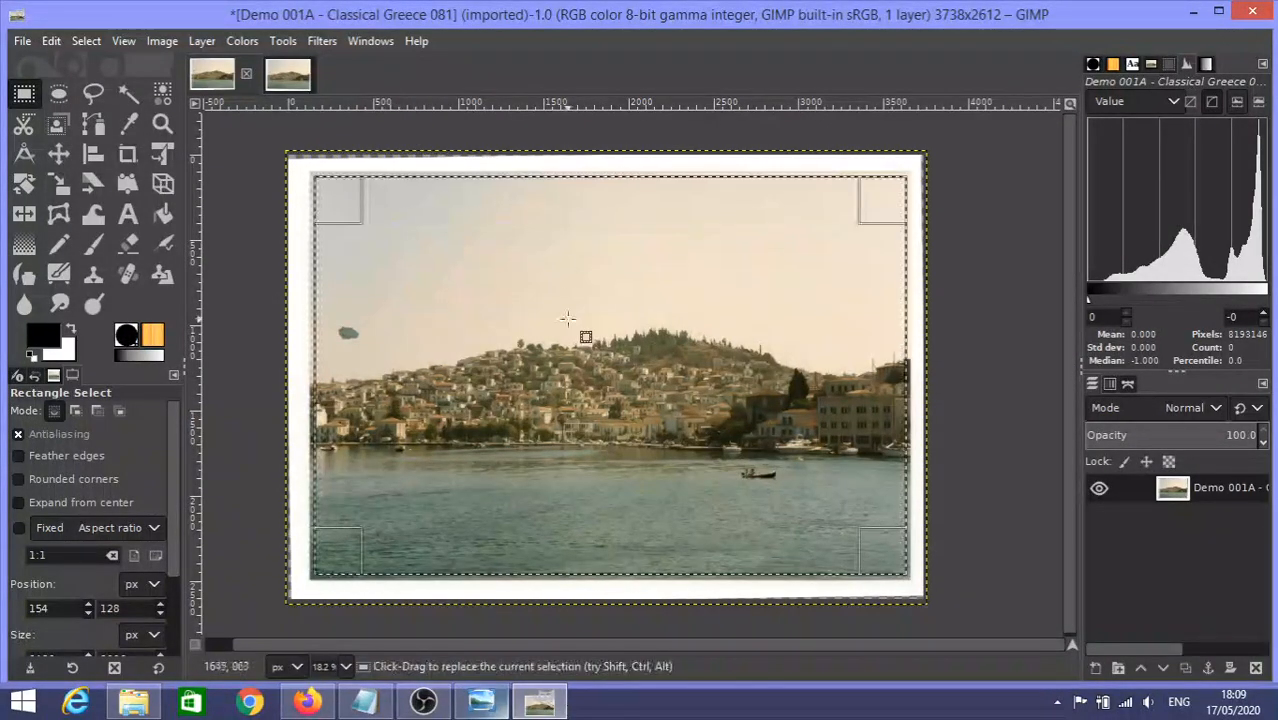
drag(585, 357, 586, 360)
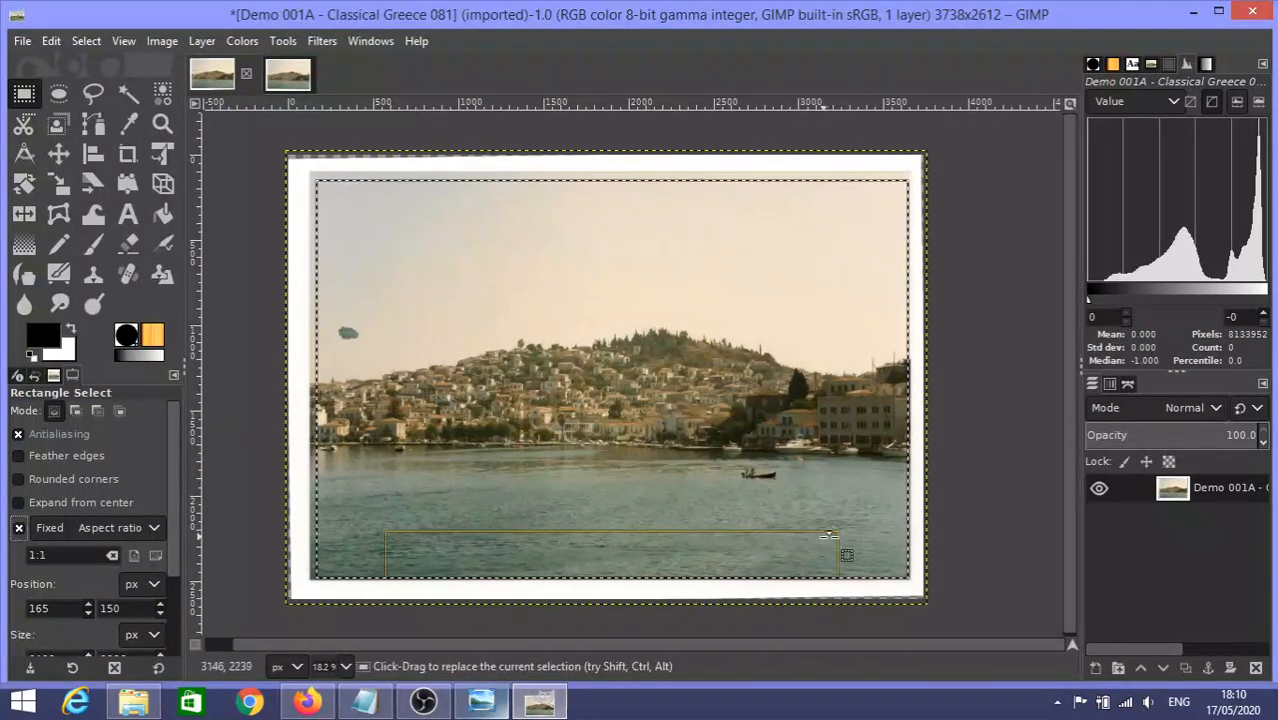
Try resizing the selection with a fixed 1:1 aspect ratio, and release the ratio constraint.
drag(862, 538, 541, 350)
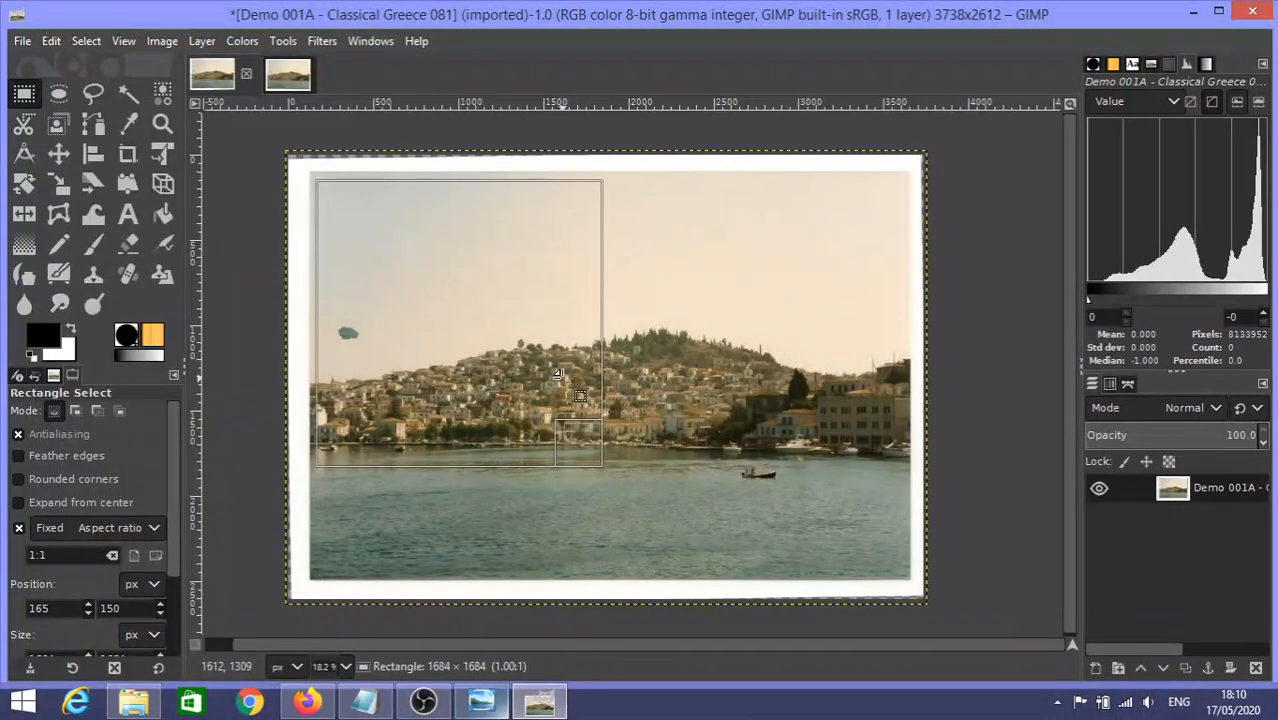
drag(578, 394, 580, 396)
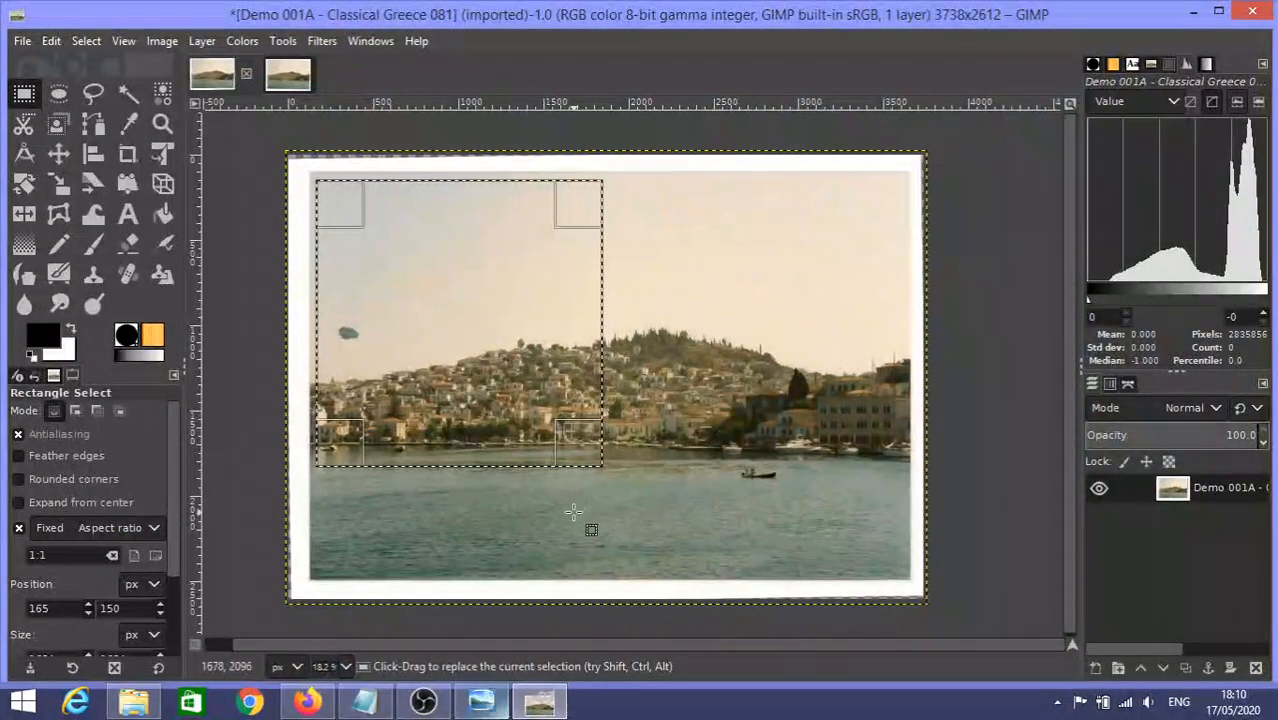
click(18, 527)
Enlarge the selection to about 3460 × 2305 px, covering the picture without its white border, and crop the image to it.
drag(602, 463, 896, 556)
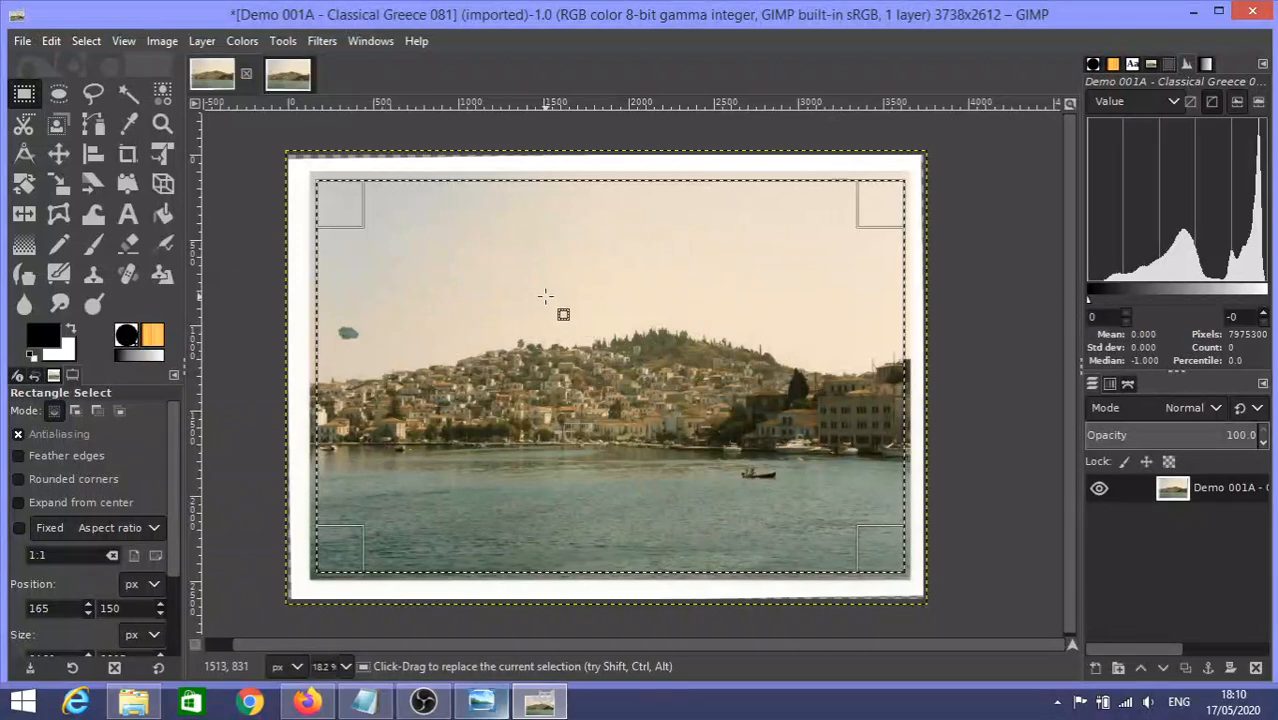
click(163, 41)
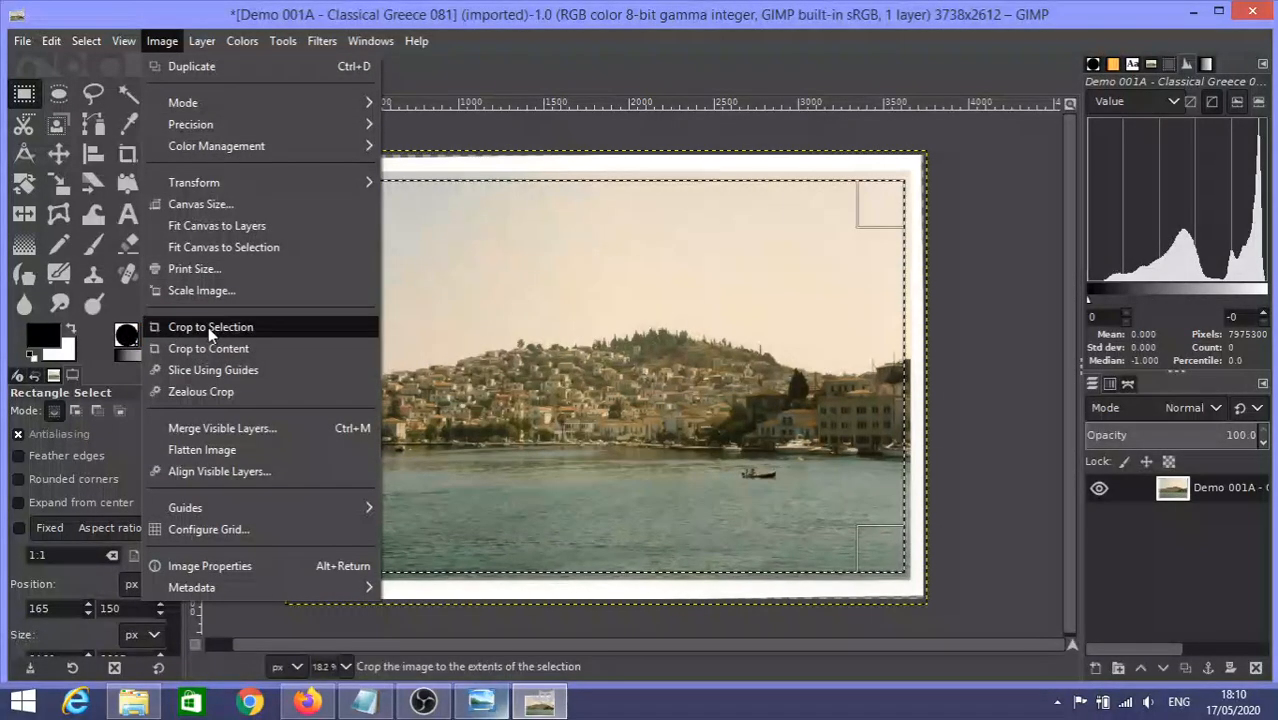
click(166, 42)
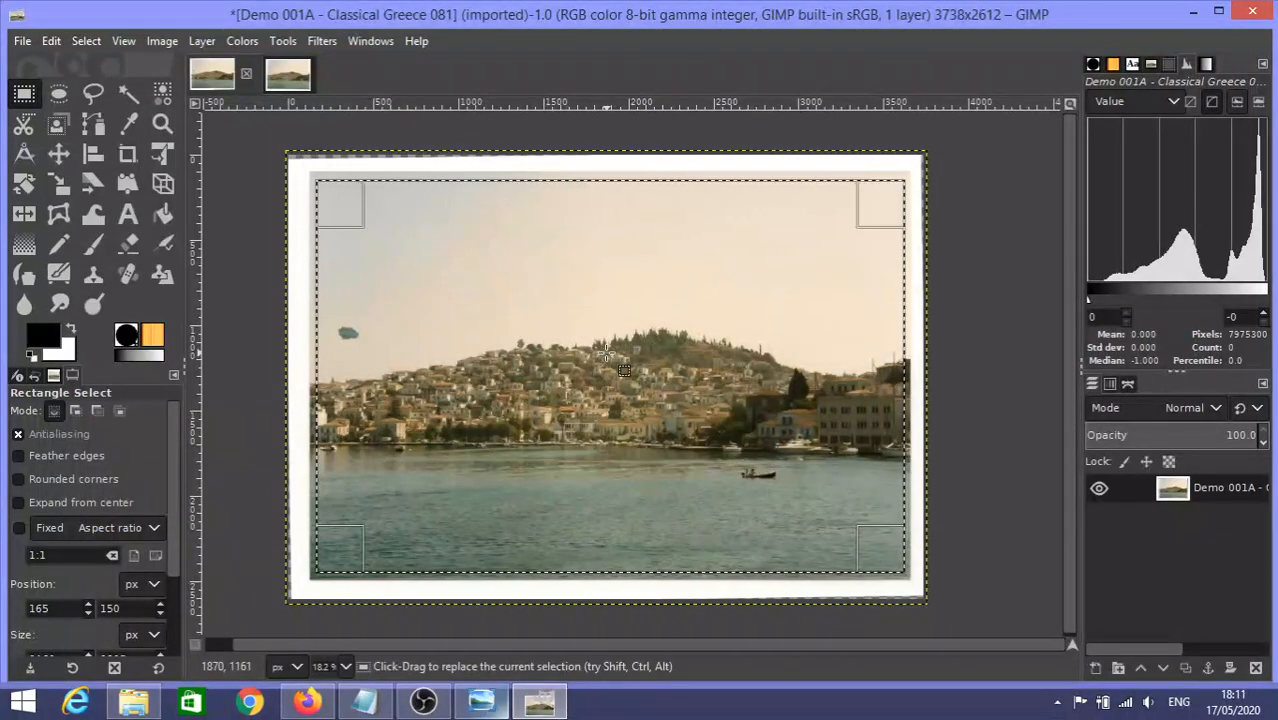
right_click(605, 353)
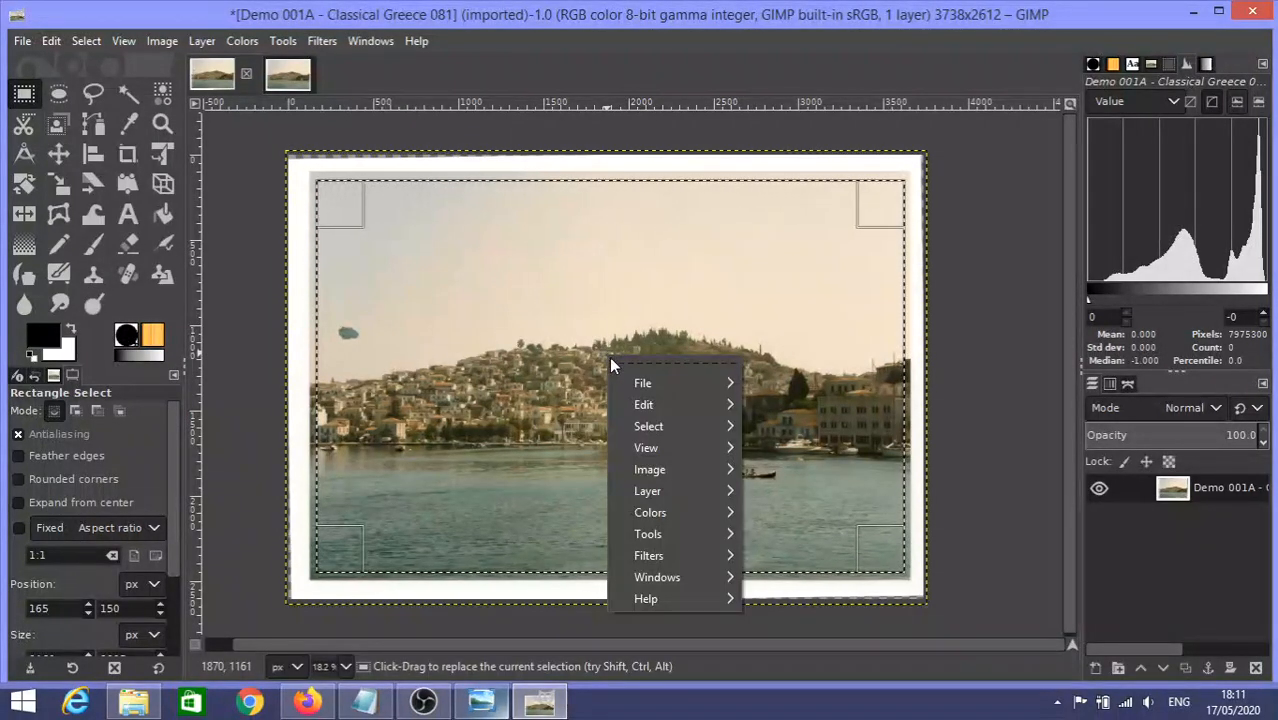
mouse_move(659, 470)
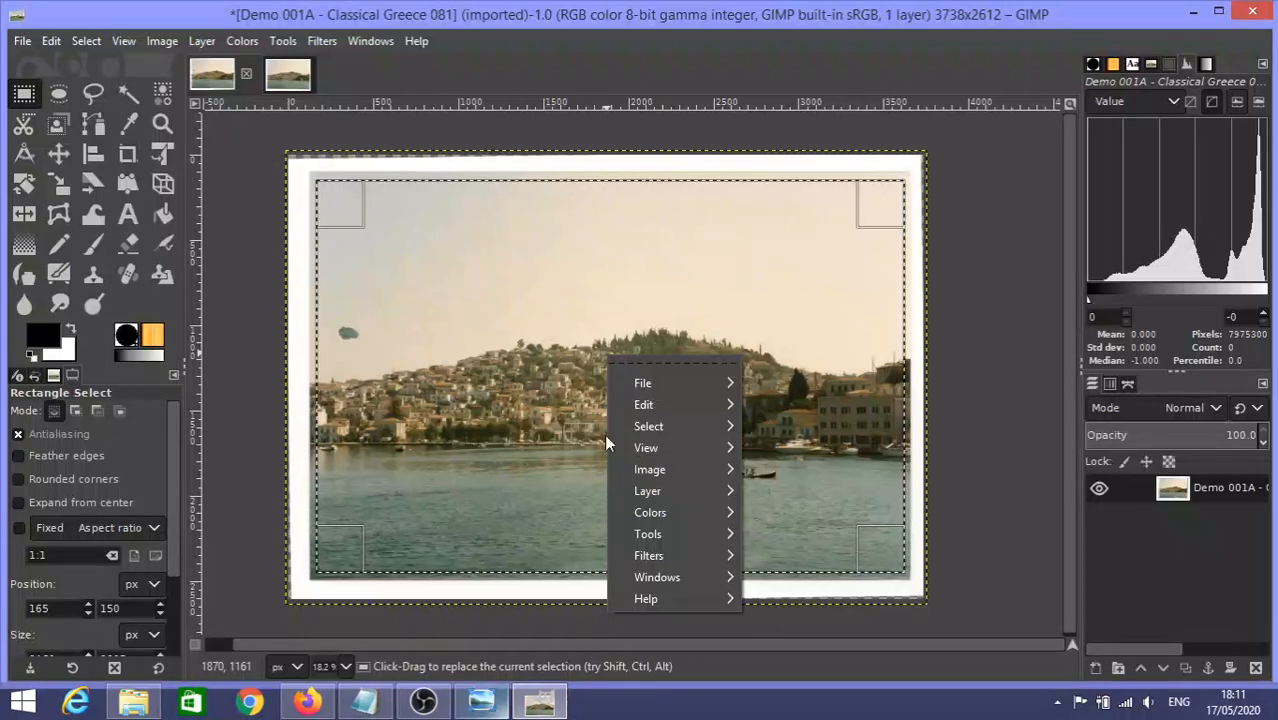
mouse_move(683, 487)
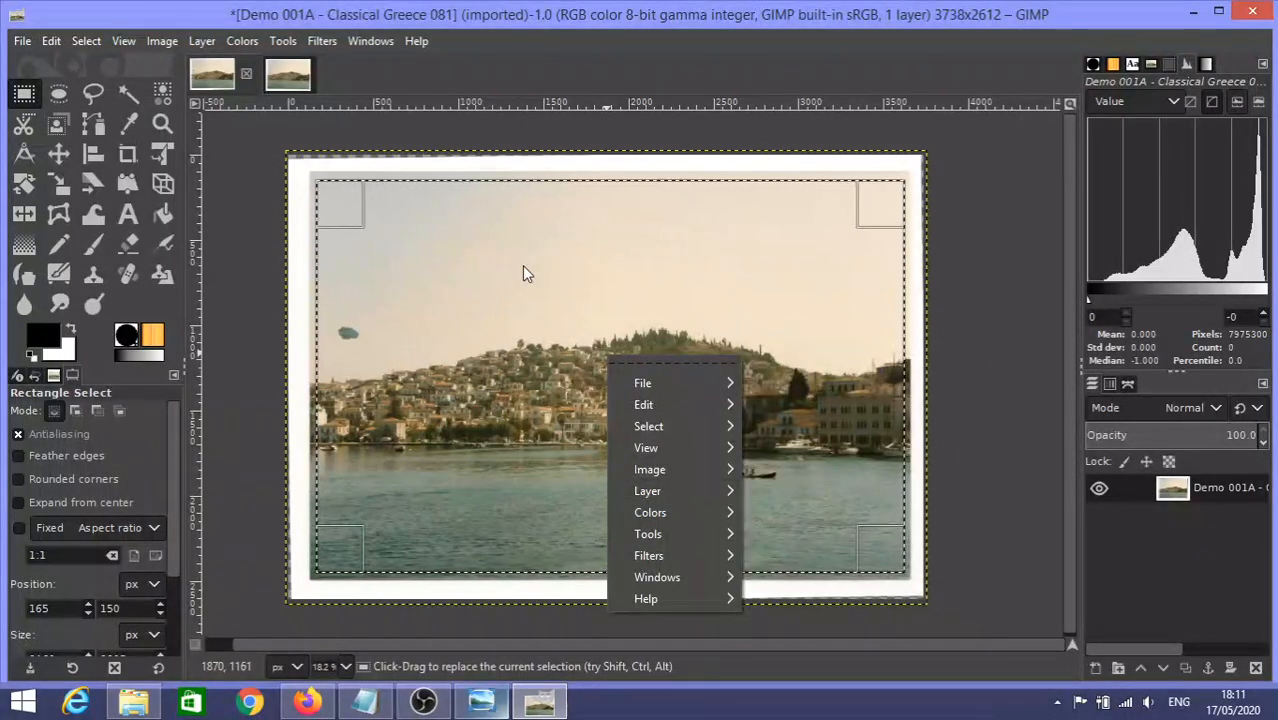
mouse_move(678, 451)
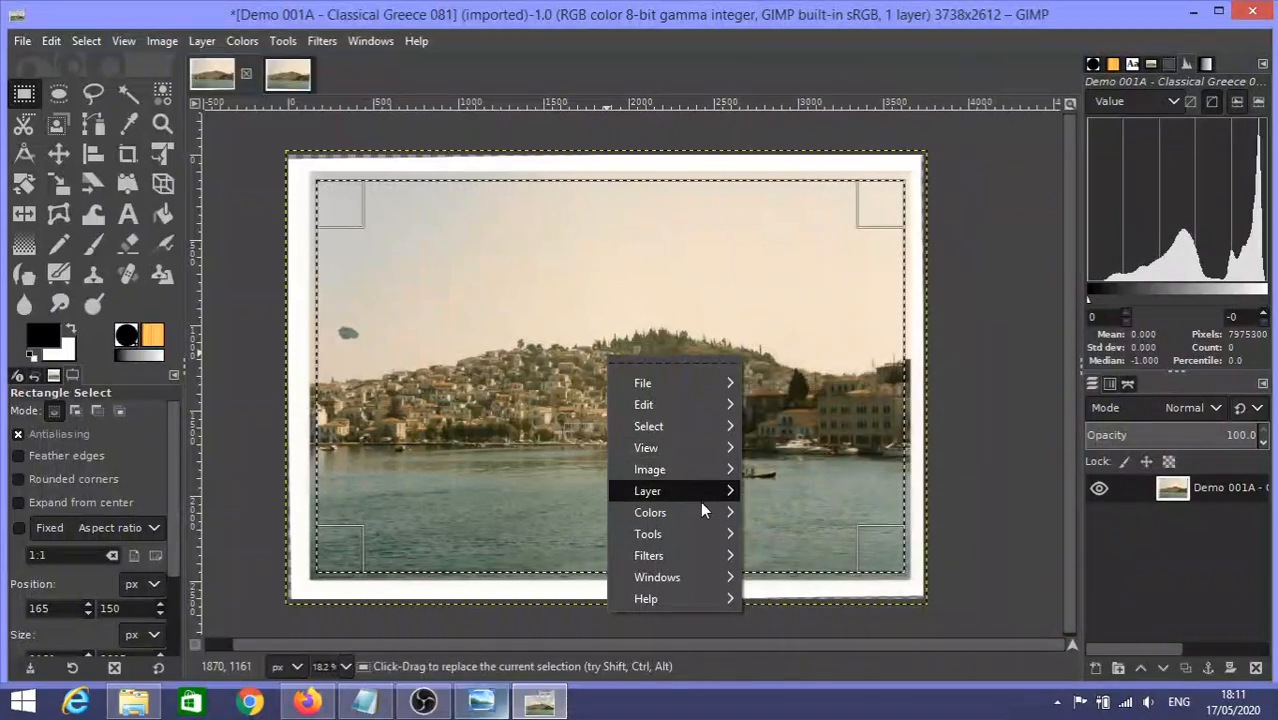
mouse_move(696, 511)
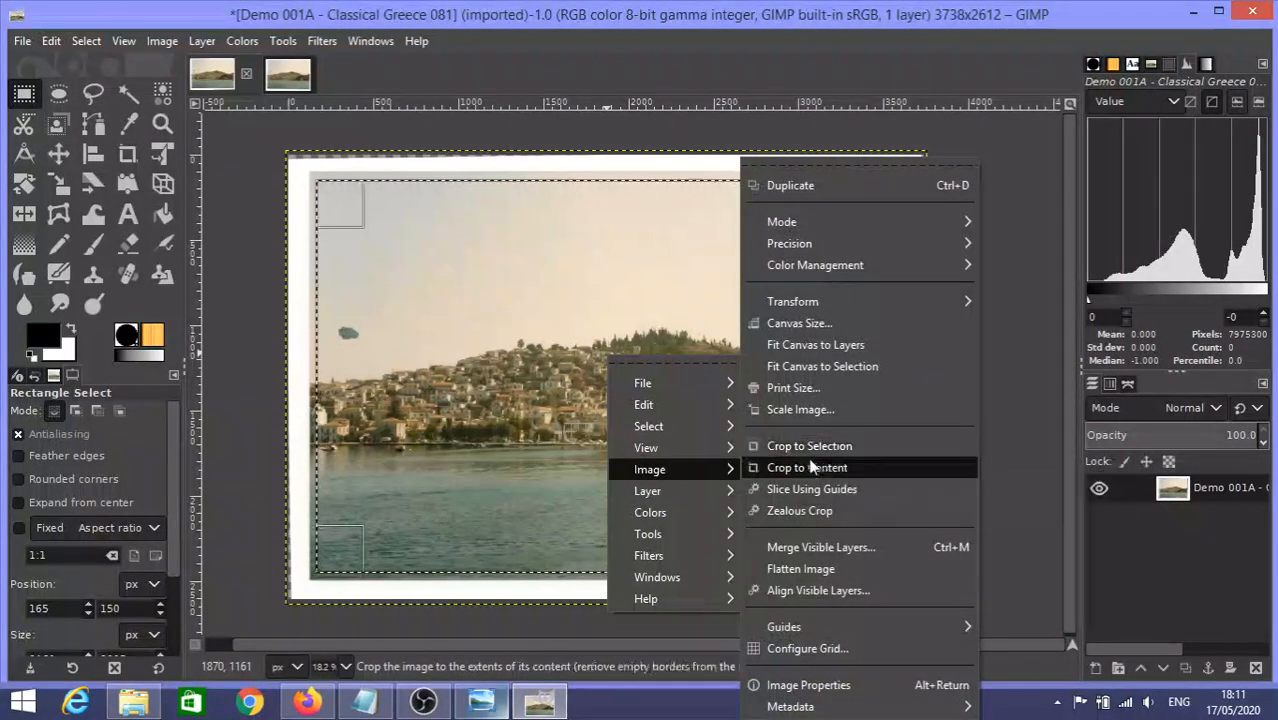
click(820, 450)
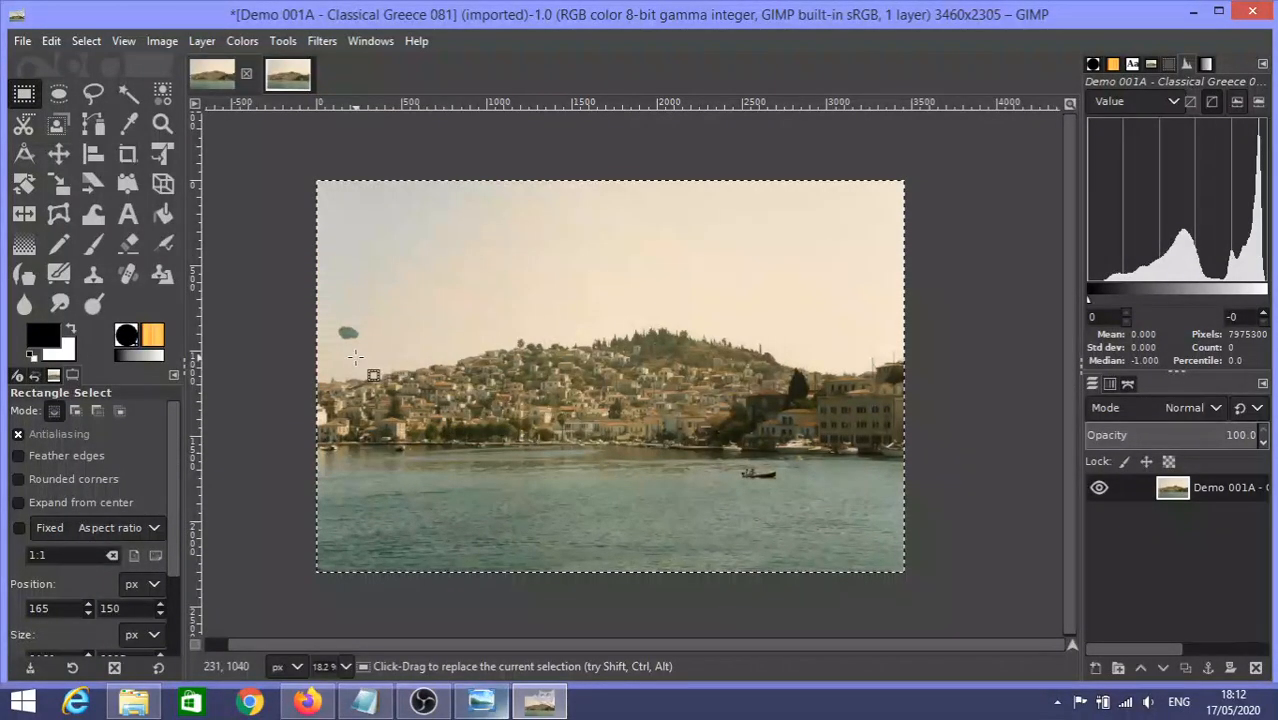
Examine the sky above the hill at high magnification for dust marks and scratches.
key(ctrl)
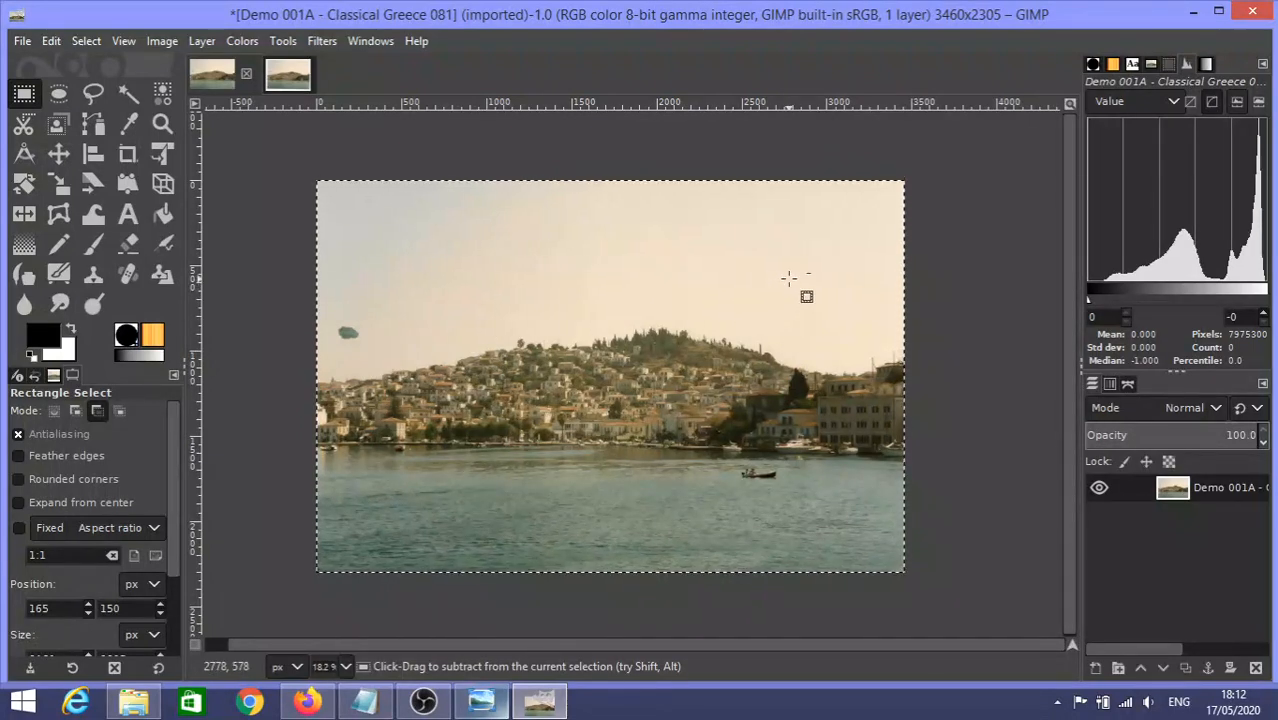
scroll(789, 279, up, 2)
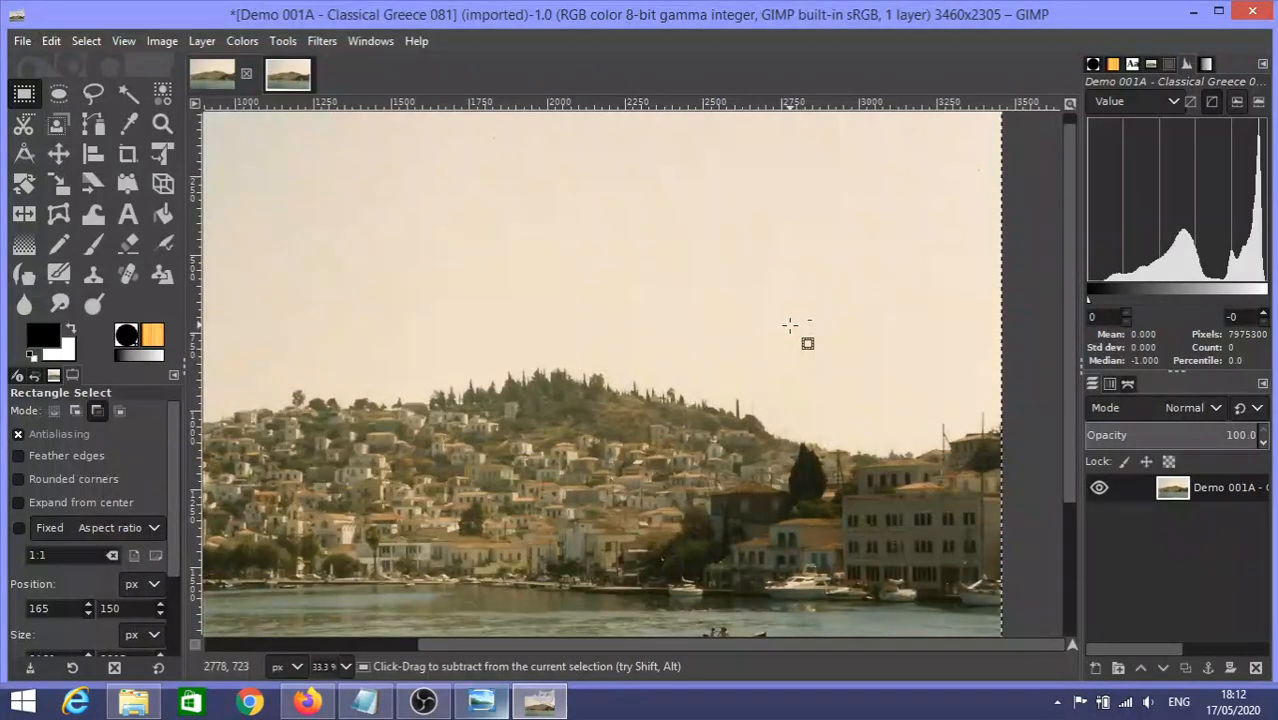
scroll(789, 314, up, 4)
scroll(788, 314, down, 1)
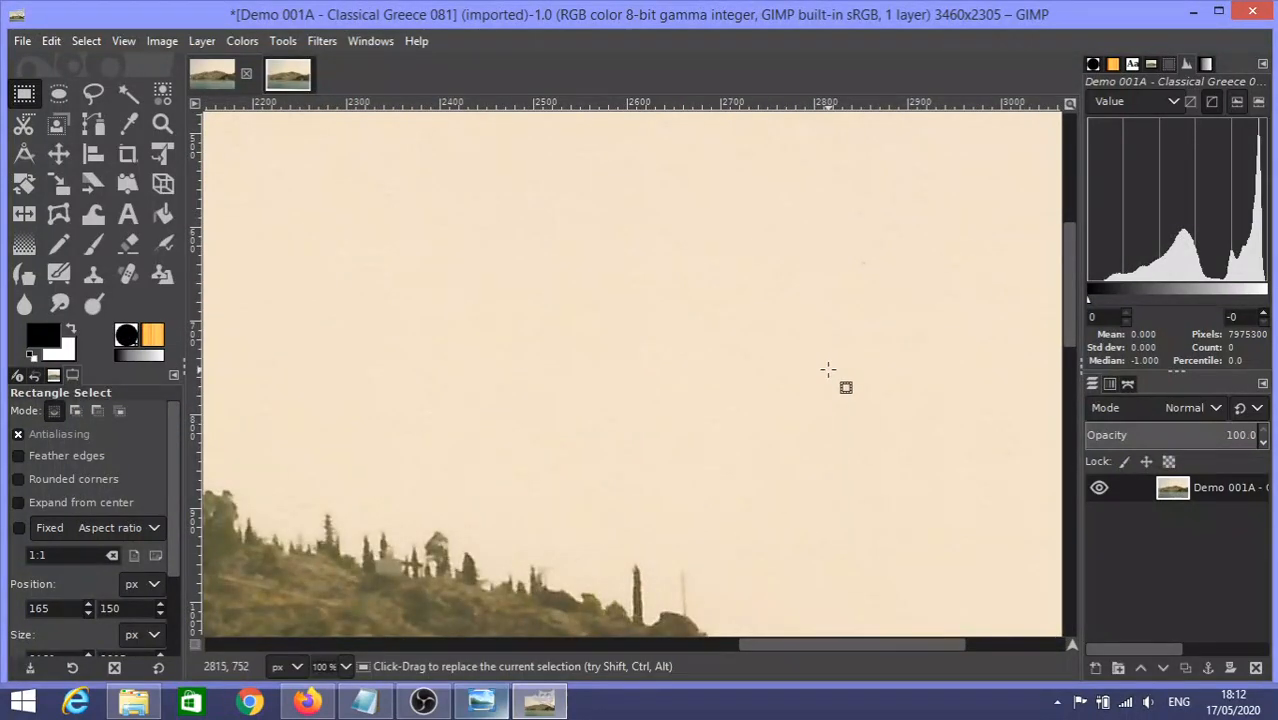
scroll(828, 370, up, 5)
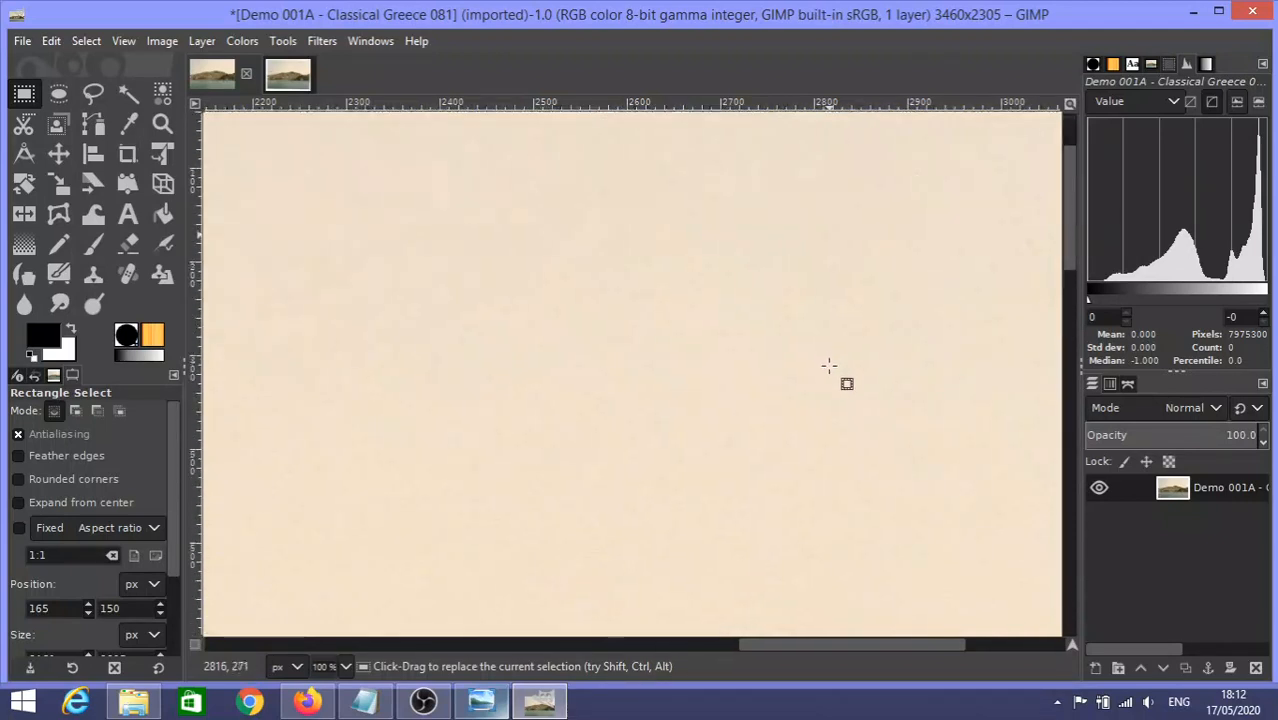
scroll(828, 368, down, 3)
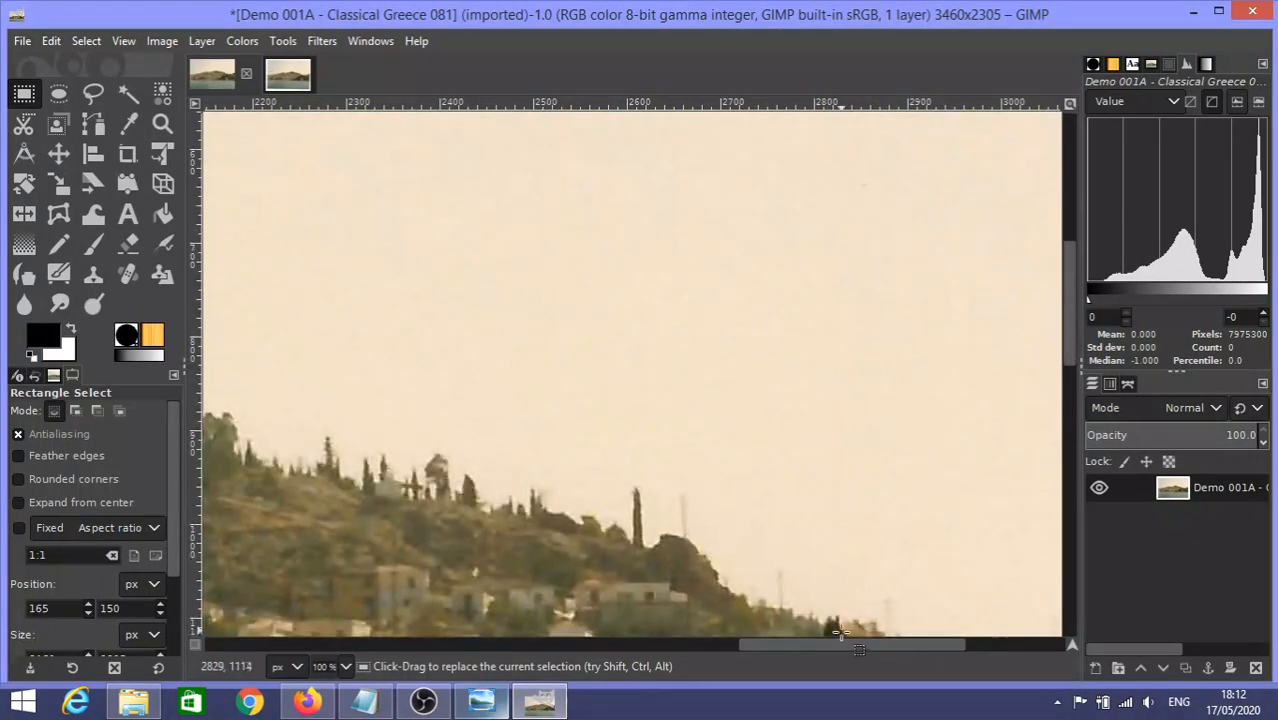
drag(847, 642, 646, 644)
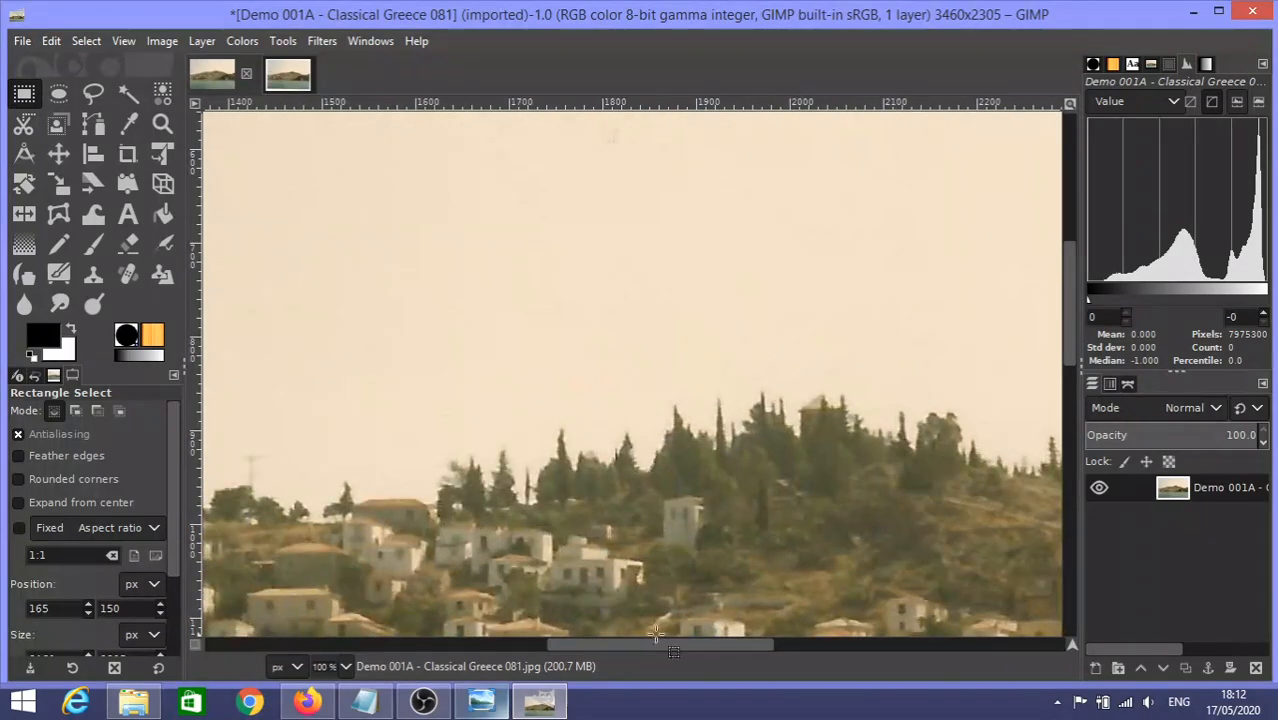
scroll(765, 337, up, 3)
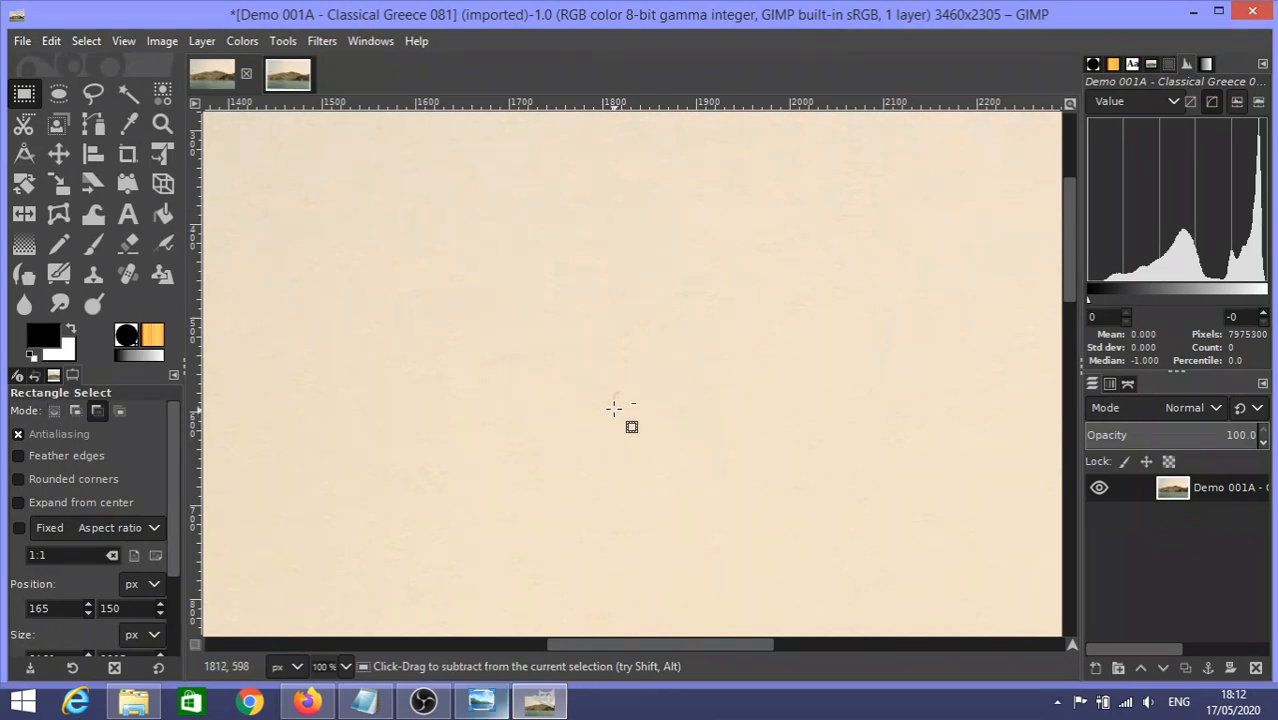
ctrl+scroll(617, 419, up, 5)
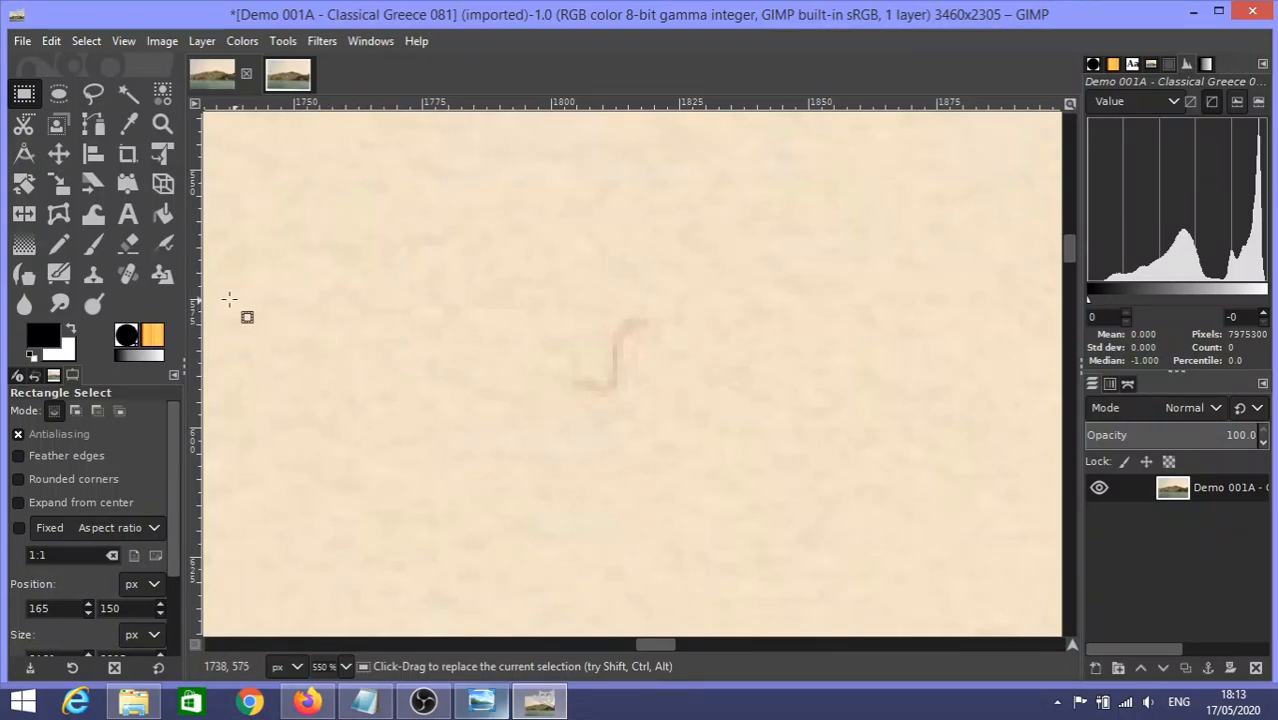
Heal the small S-shaped scratch in the sky above the hill, using a clean patch of nearby sky as the source.
click(128, 276)
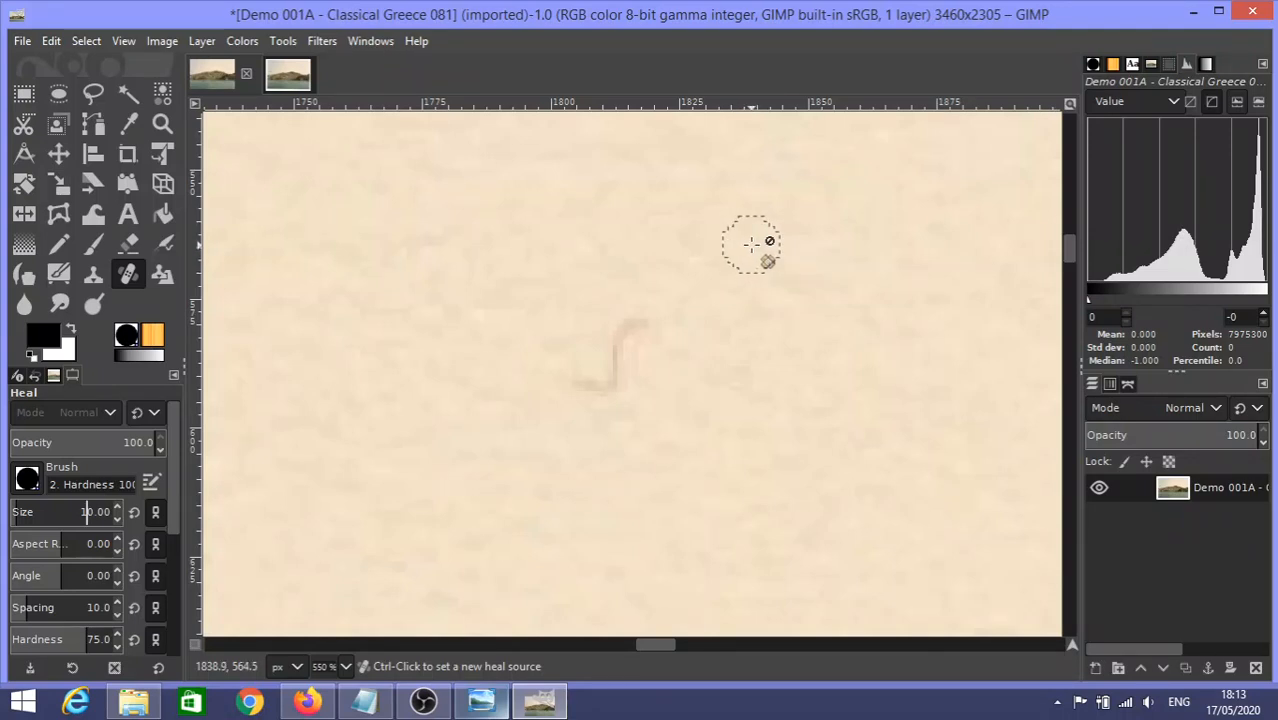
key(ctrl)
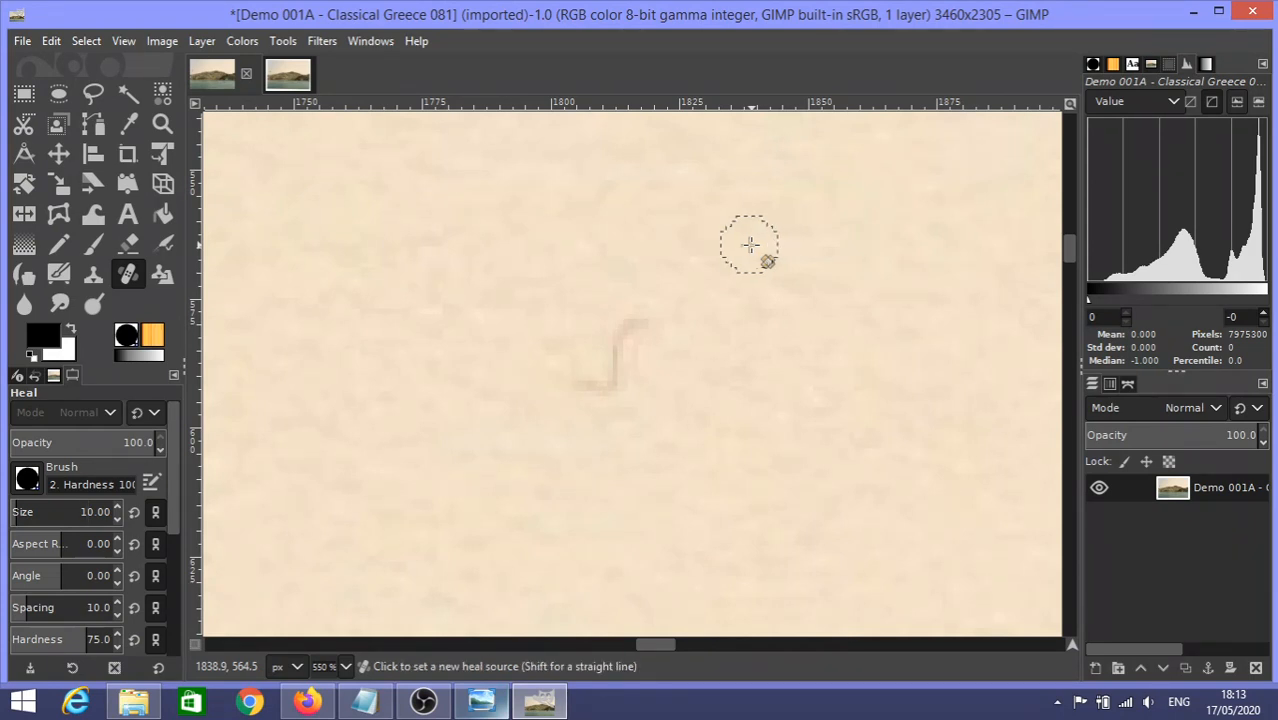
ctrl+click(750, 244)
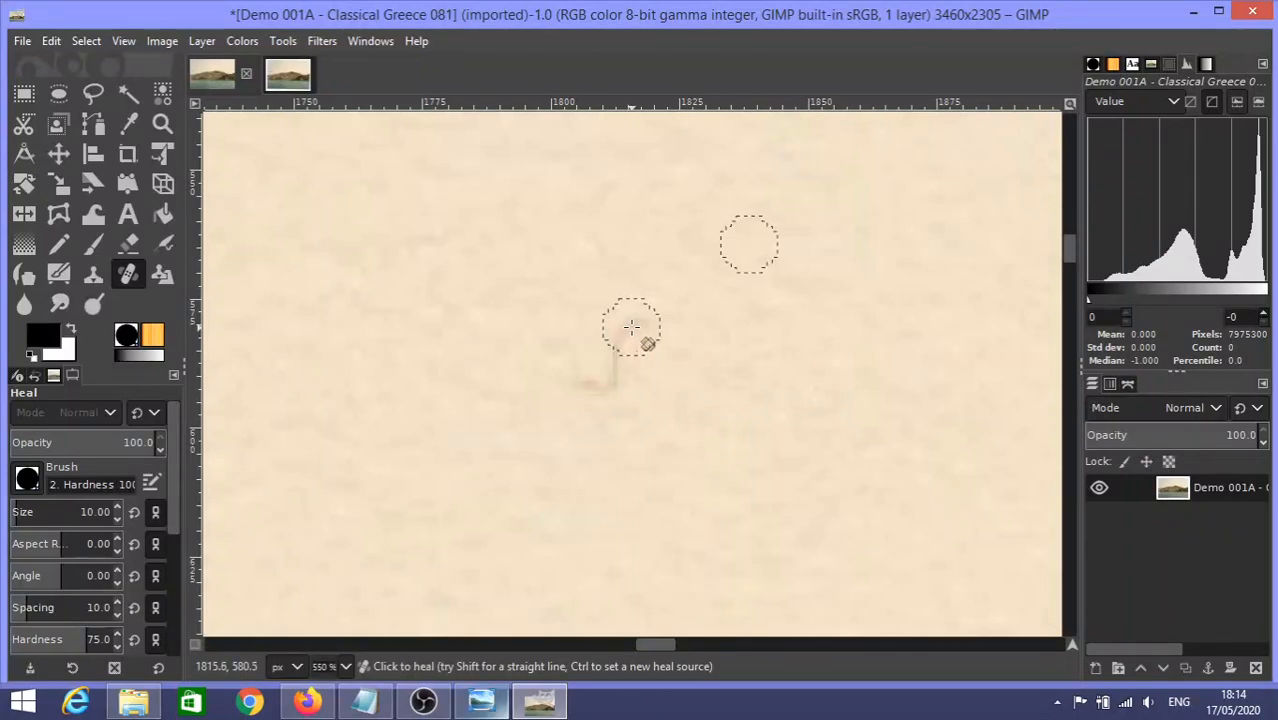
mouse_move(608, 373)
mouse_down()
mouse_move(630, 327)
mouse_move(618, 384)
mouse_move(582, 379)
mouse_move(614, 374)
mouse_up()
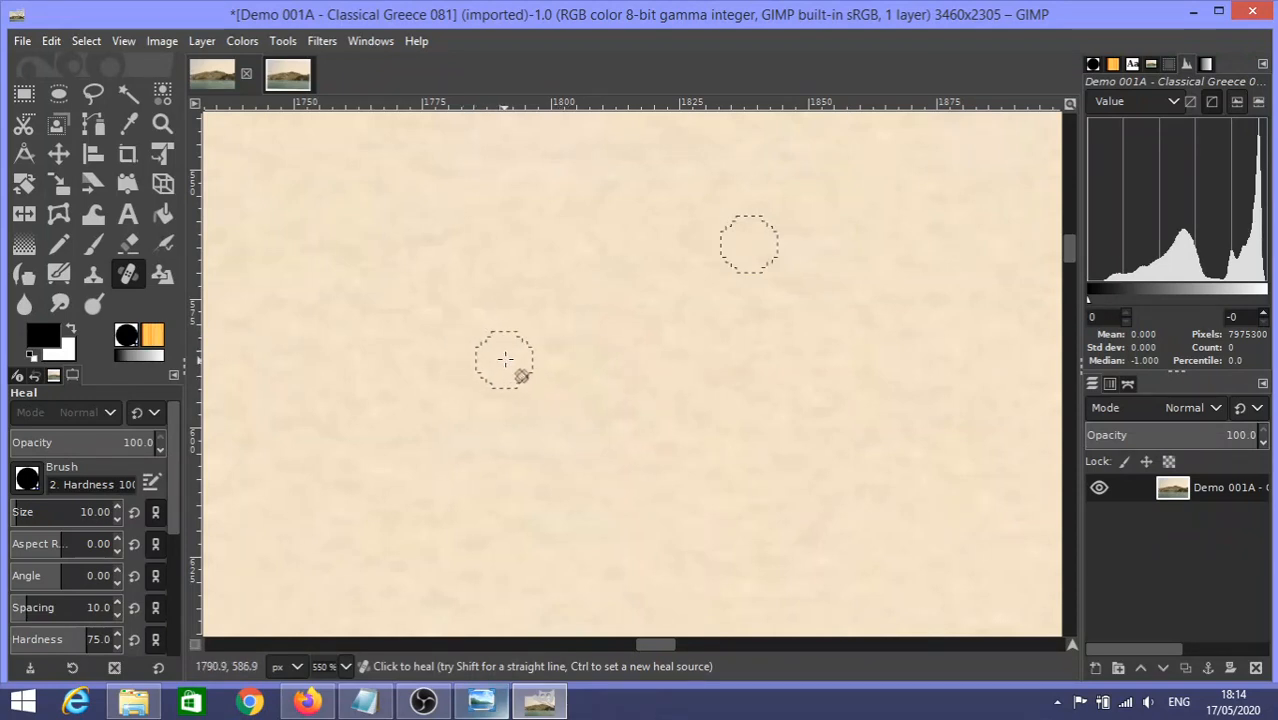
Set the clean sky just above the dark green blotch near the photo's left edge as the Heal source.
key(ctrl)
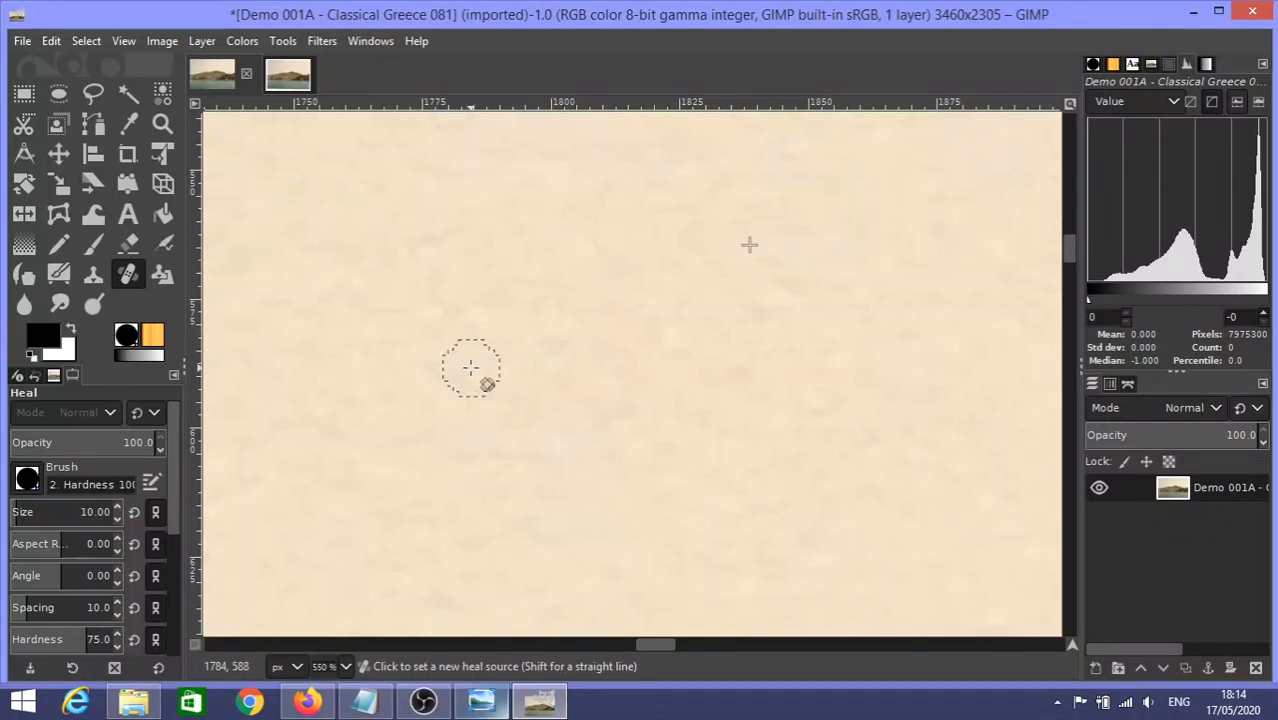
scroll(470, 368, down, 5)
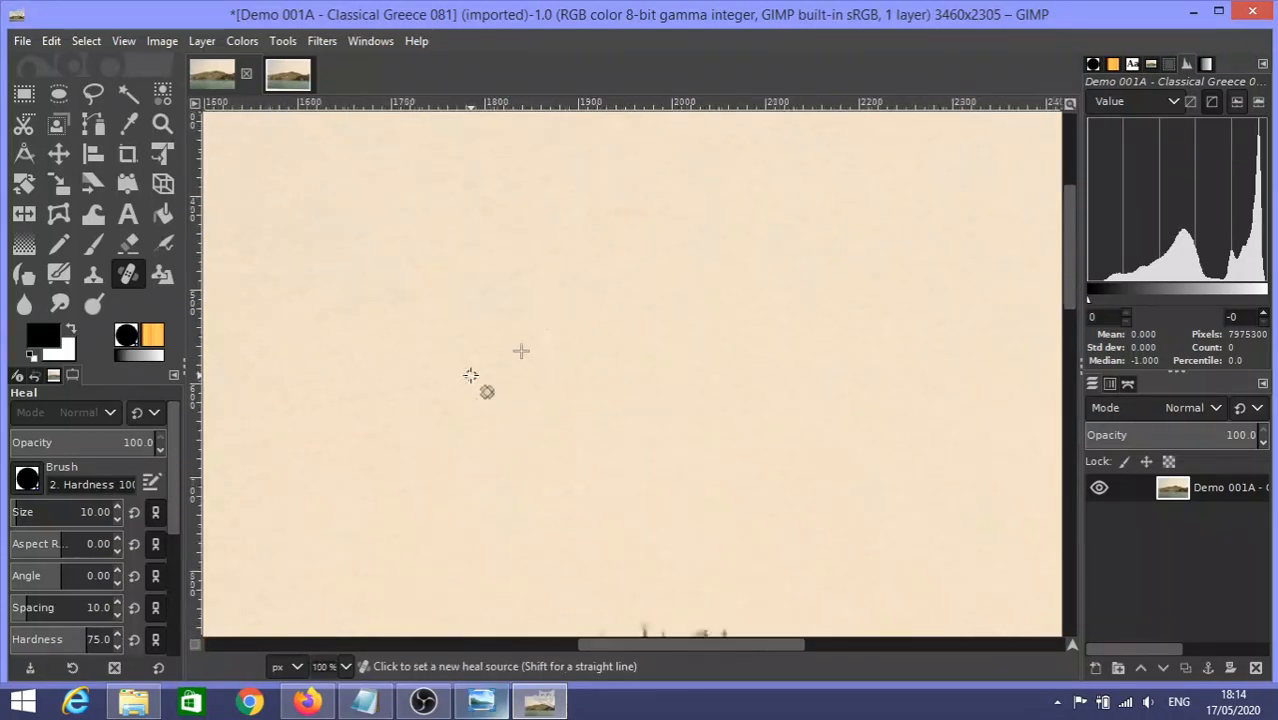
scroll(470, 375, down, 1)
drag(588, 646, 200, 644)
scroll(373, 477, down, 2)
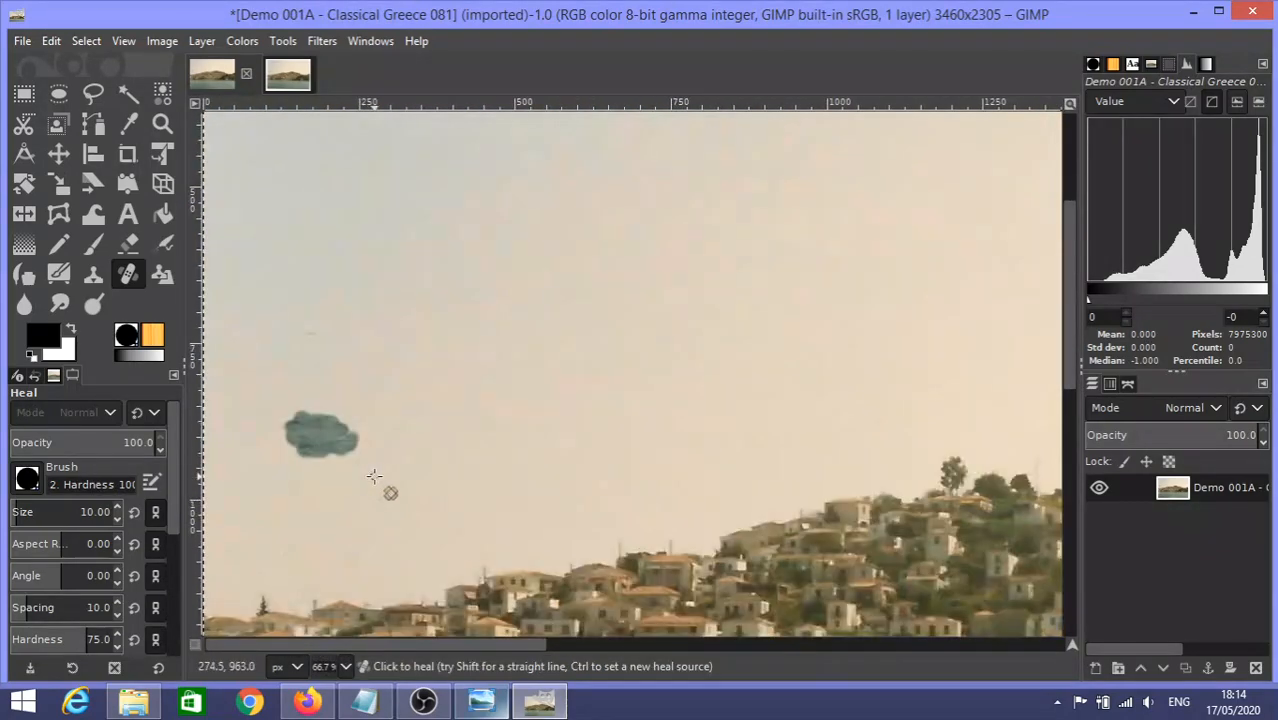
scroll(373, 477, down, 3)
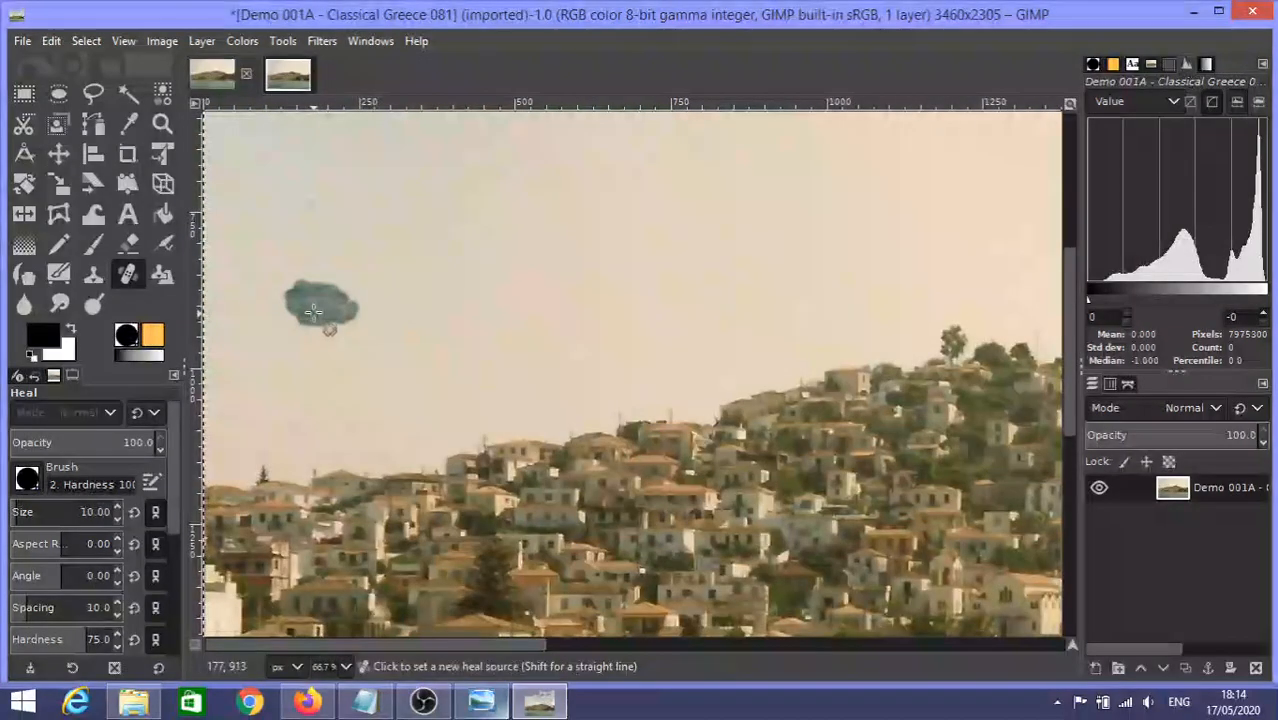
scroll(314, 307, up, 2)
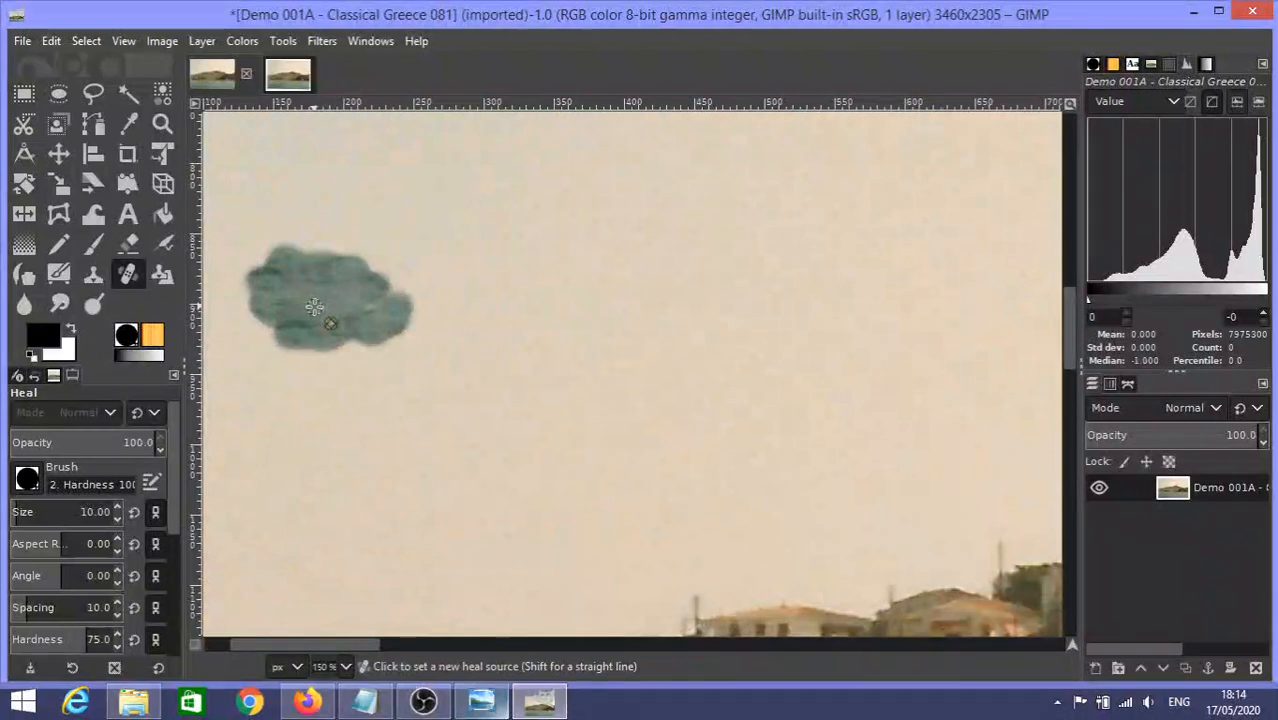
scroll(314, 307, up, 1)
drag(335, 648, 257, 644)
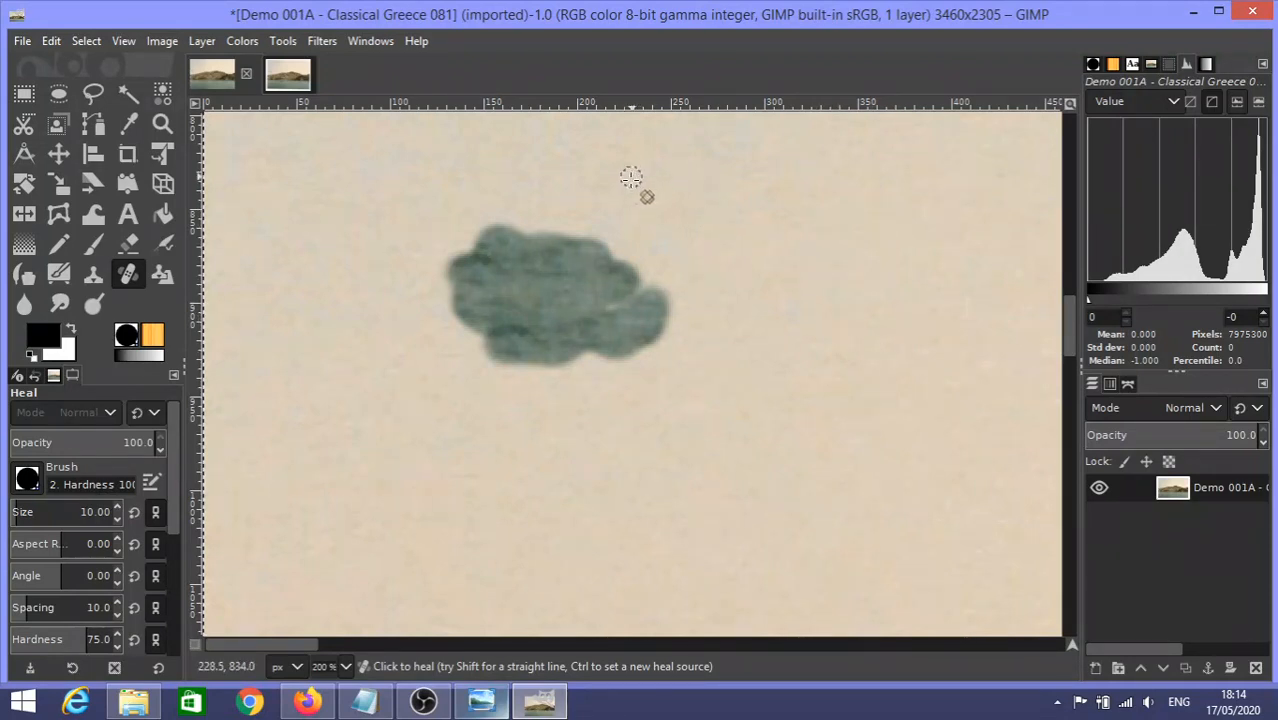
key(ctrl)
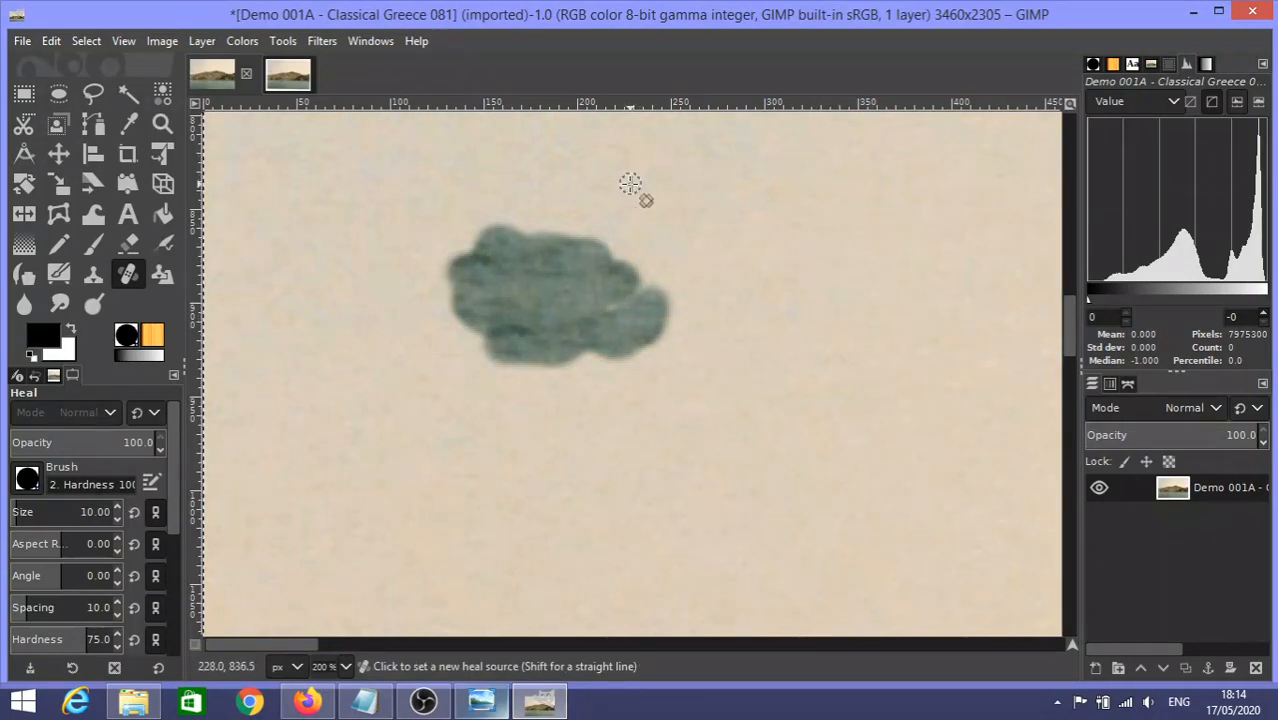
ctrl+click(629, 185)
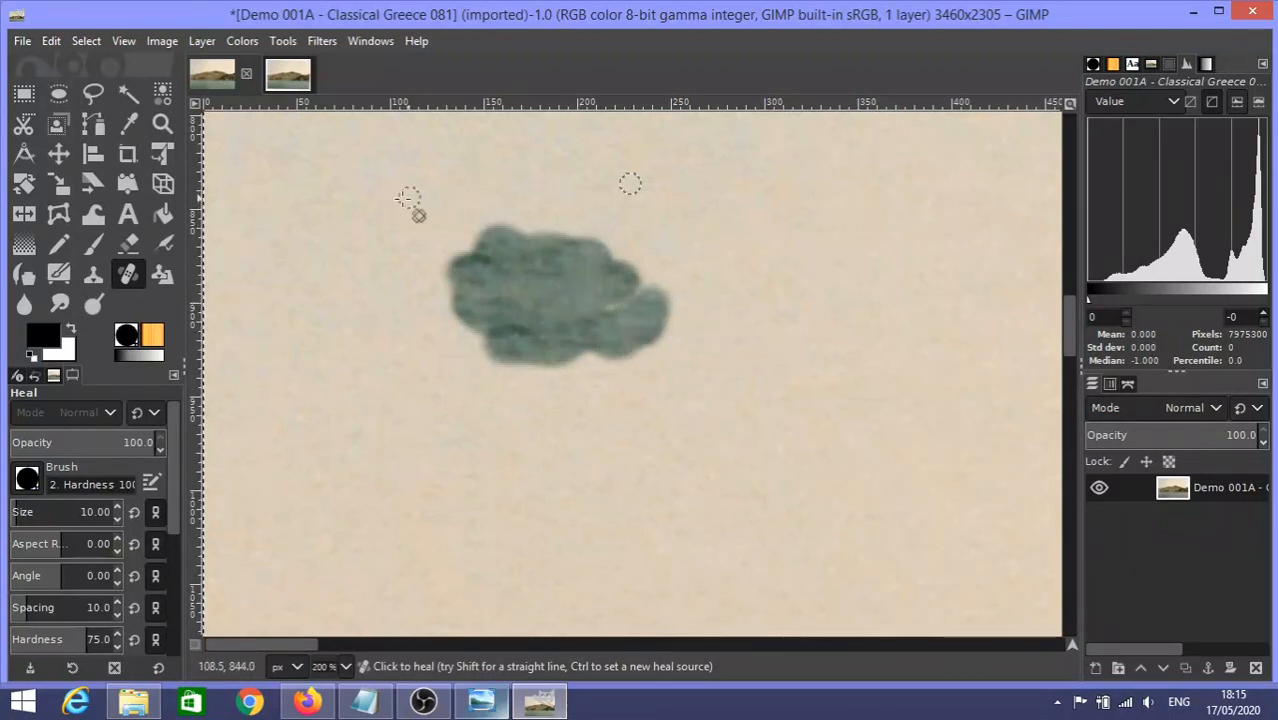
Clone clean sky over the whole dark green blotch with a size 21 brush, sampling from the sky above and beside it.
click(95, 277)
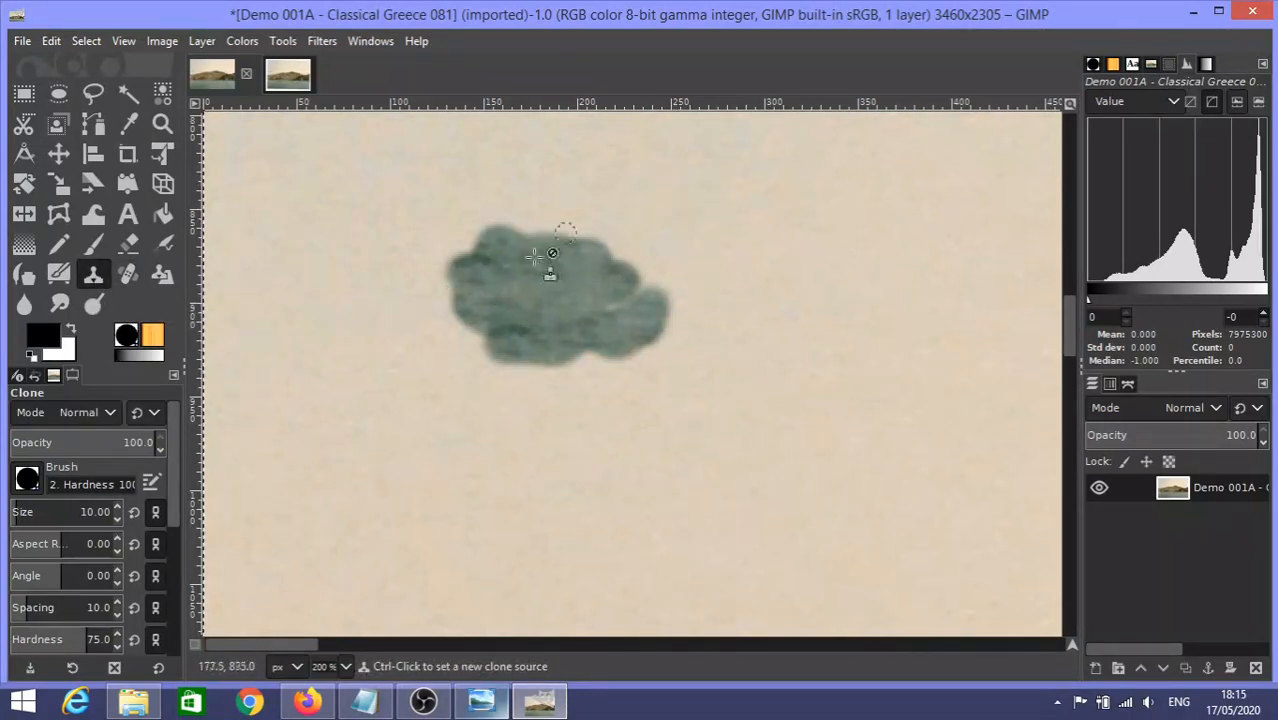
click(119, 505)
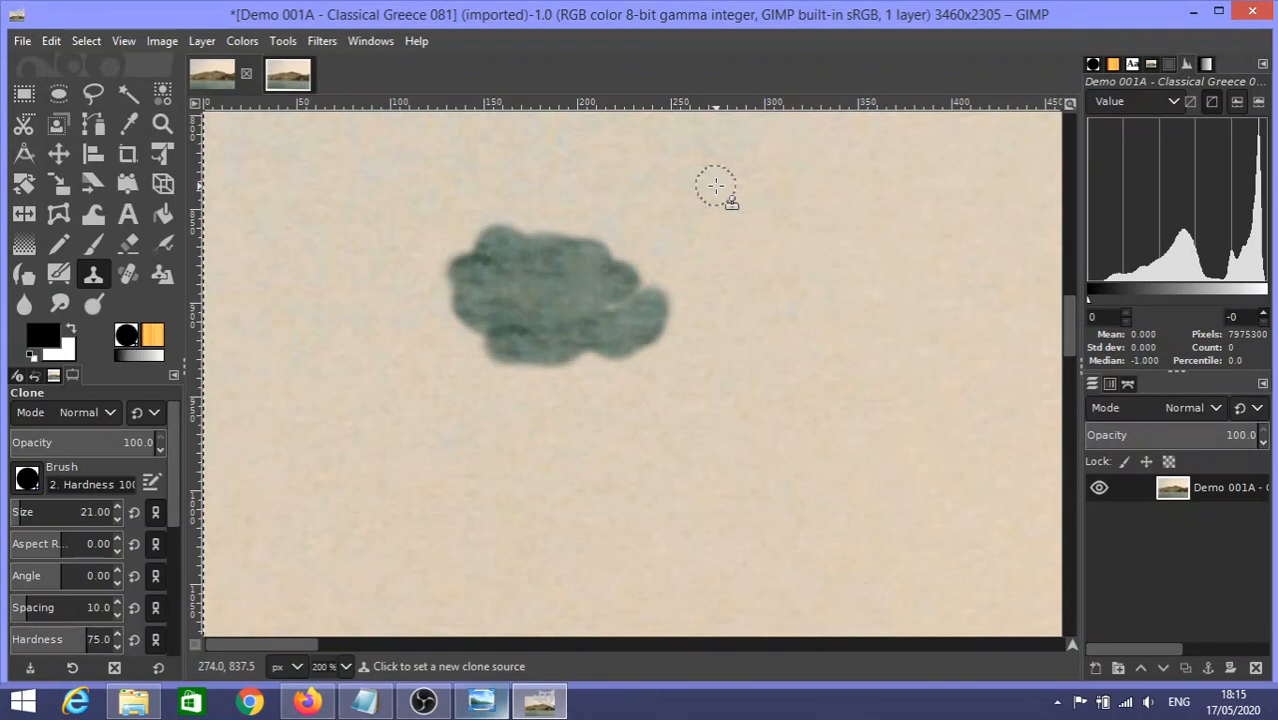
ctrl+click(717, 185)
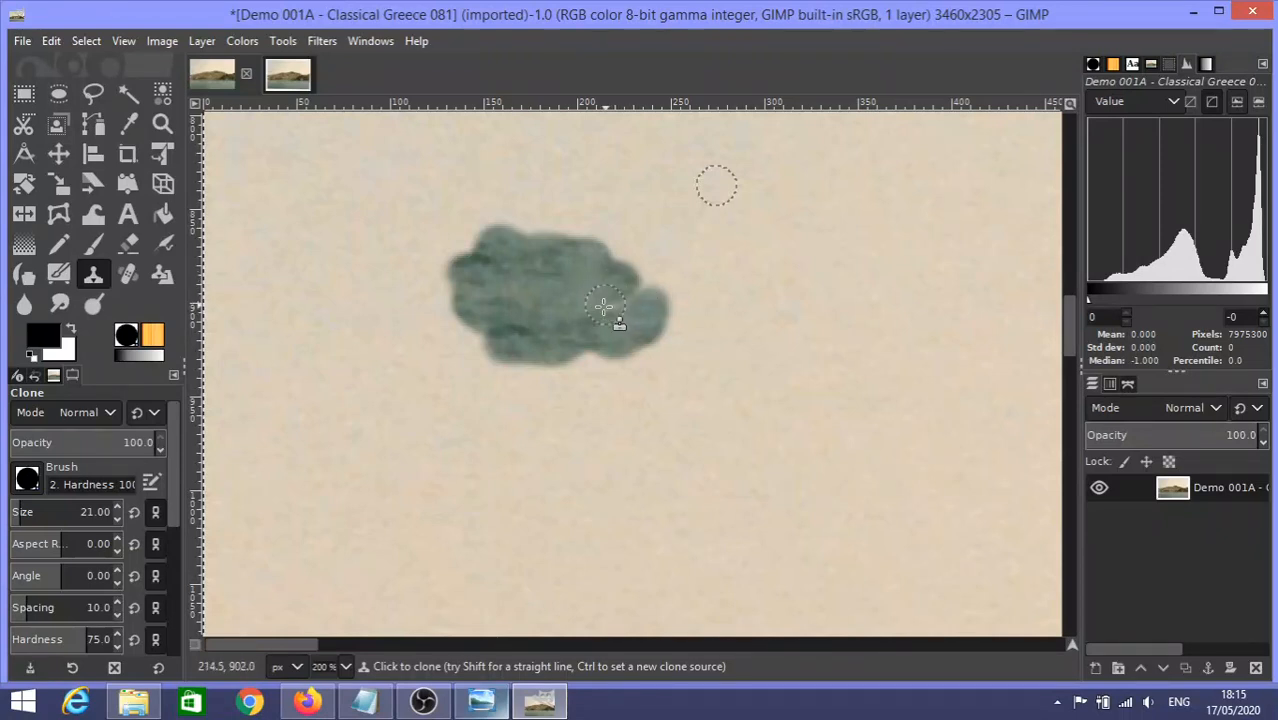
mouse_move(601, 310)
mouse_down()
mouse_move(622, 271)
mouse_move(605, 278)
mouse_move(609, 262)
mouse_move(588, 285)
mouse_move(568, 283)
mouse_move(570, 236)
mouse_move(496, 222)
mouse_move(456, 265)
mouse_move(480, 257)
mouse_move(459, 311)
mouse_move(476, 277)
mouse_move(525, 251)
mouse_move(537, 270)
mouse_move(491, 305)
mouse_move(491, 342)
mouse_move(553, 285)
mouse_move(548, 320)
mouse_move(485, 348)
mouse_move(631, 288)
mouse_move(662, 302)
mouse_move(639, 302)
mouse_move(628, 346)
mouse_move(521, 371)
mouse_move(479, 365)
mouse_move(556, 337)
mouse_up()
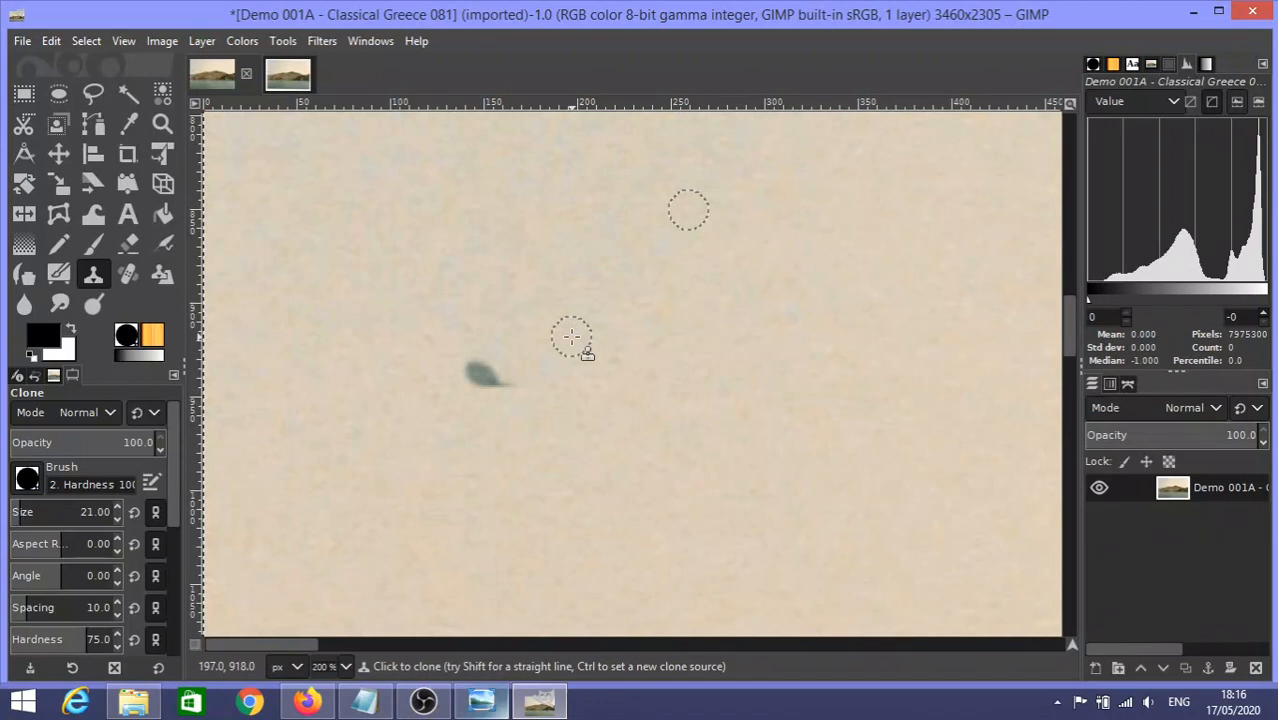
mouse_move(571, 337)
mouse_down()
mouse_move(549, 364)
mouse_move(486, 386)
mouse_move(469, 367)
mouse_move(505, 382)
mouse_up()
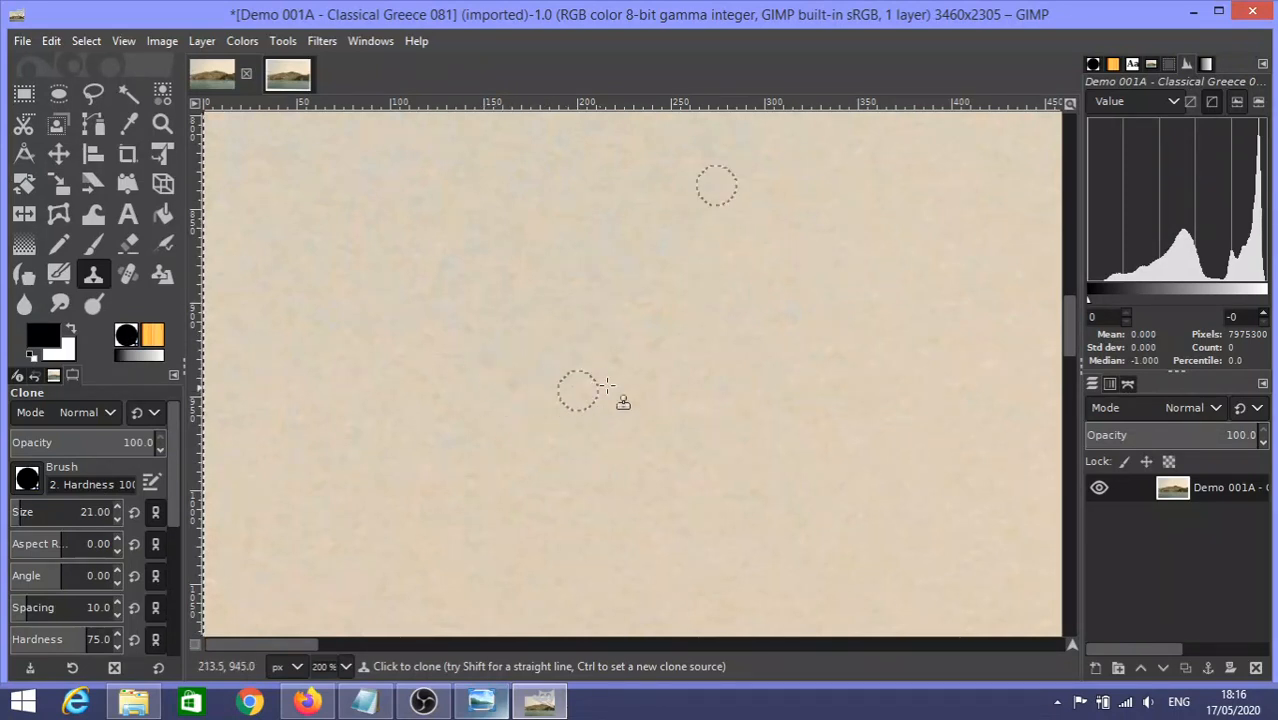
Return to the Heal tool and examine the whole repaired picture, from the sky over the houses to the water.
click(128, 275)
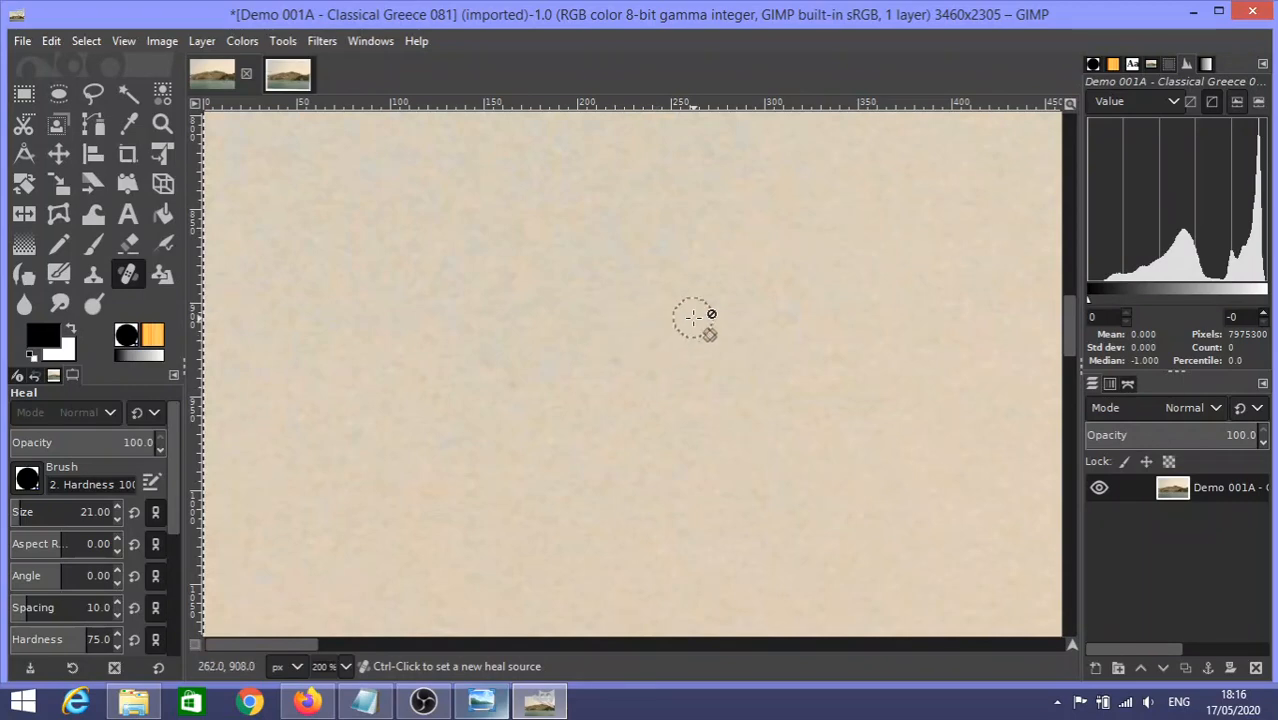
scroll(694, 318, down, 3)
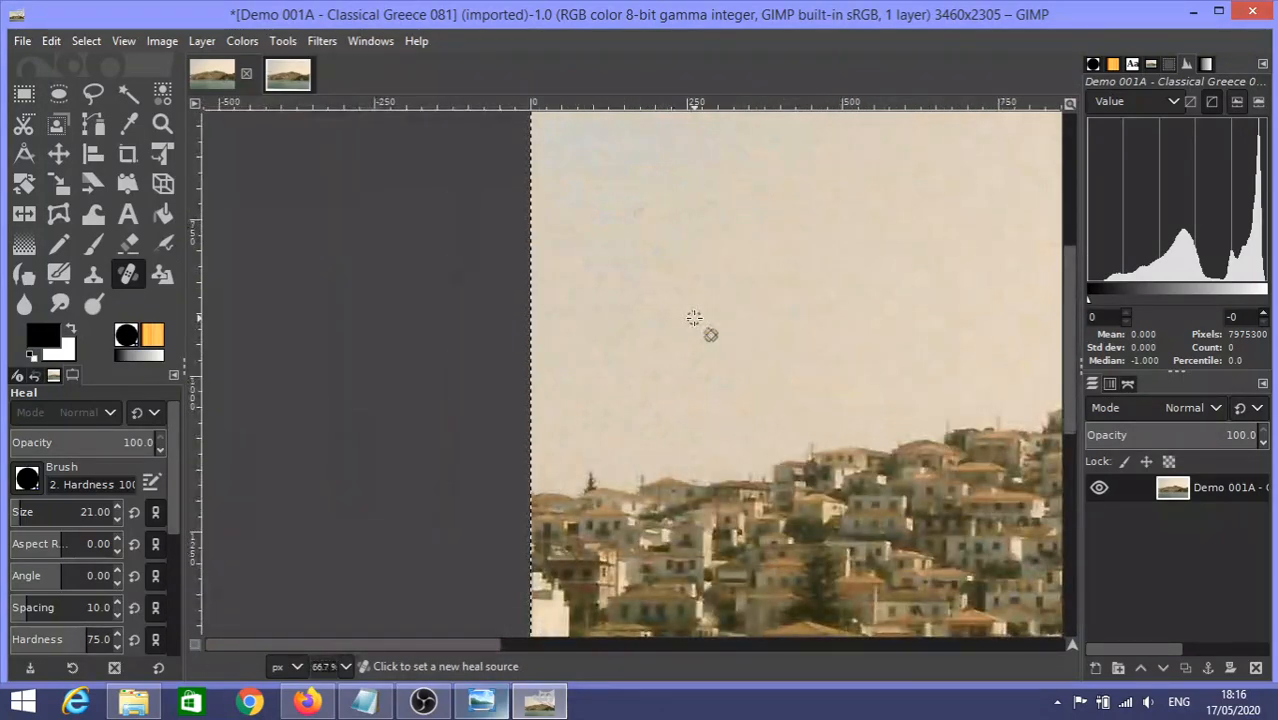
scroll(692, 318, down, 1)
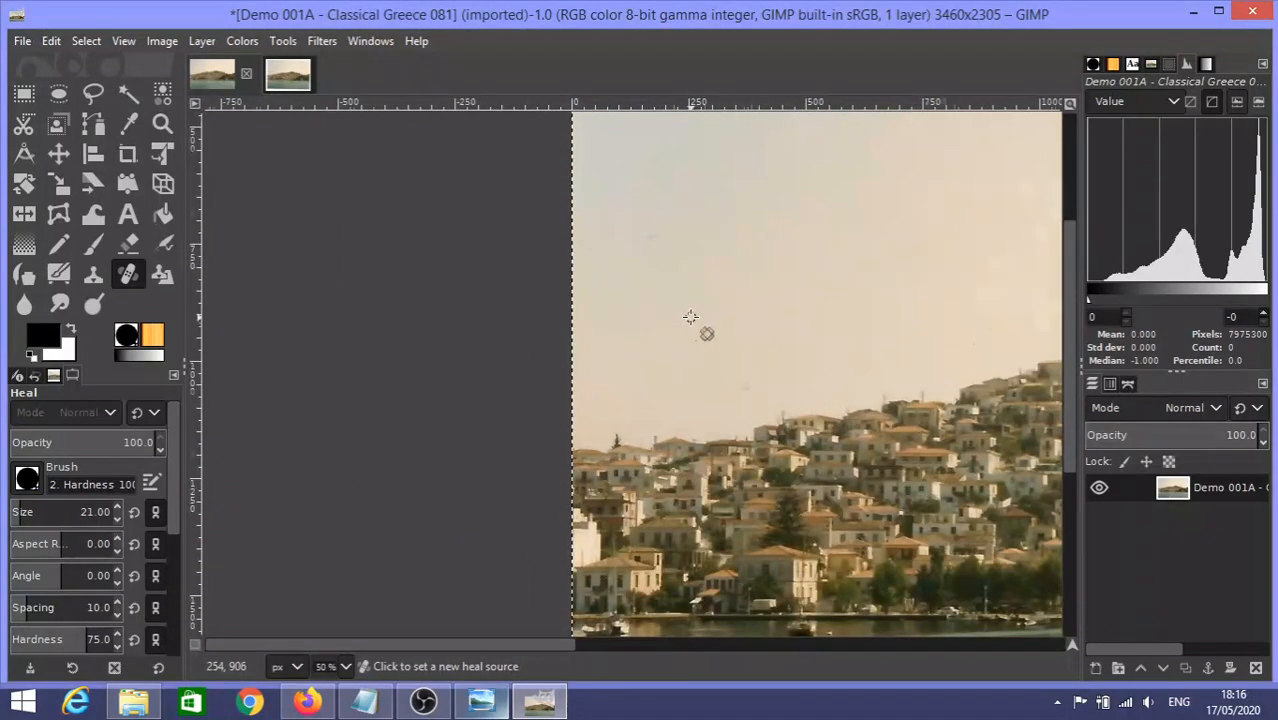
scroll(690, 318, down, 1)
drag(575, 646, 790, 648)
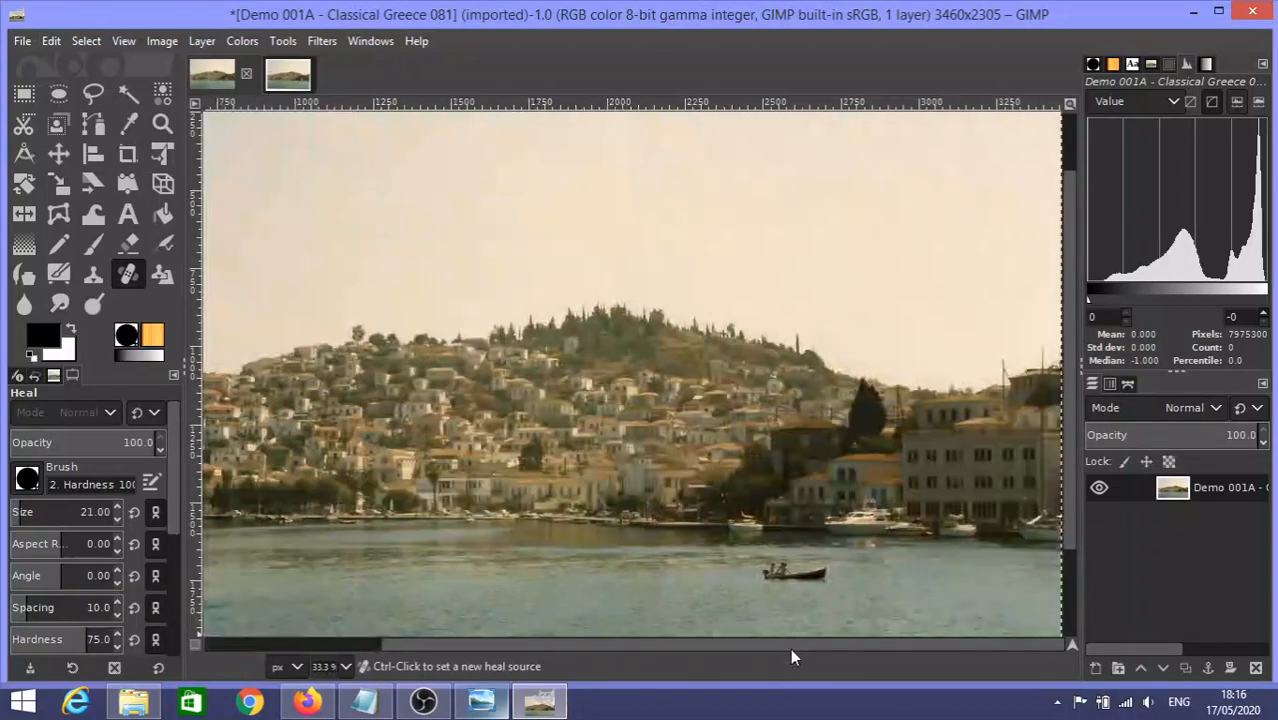
scroll(726, 385, down, 1)
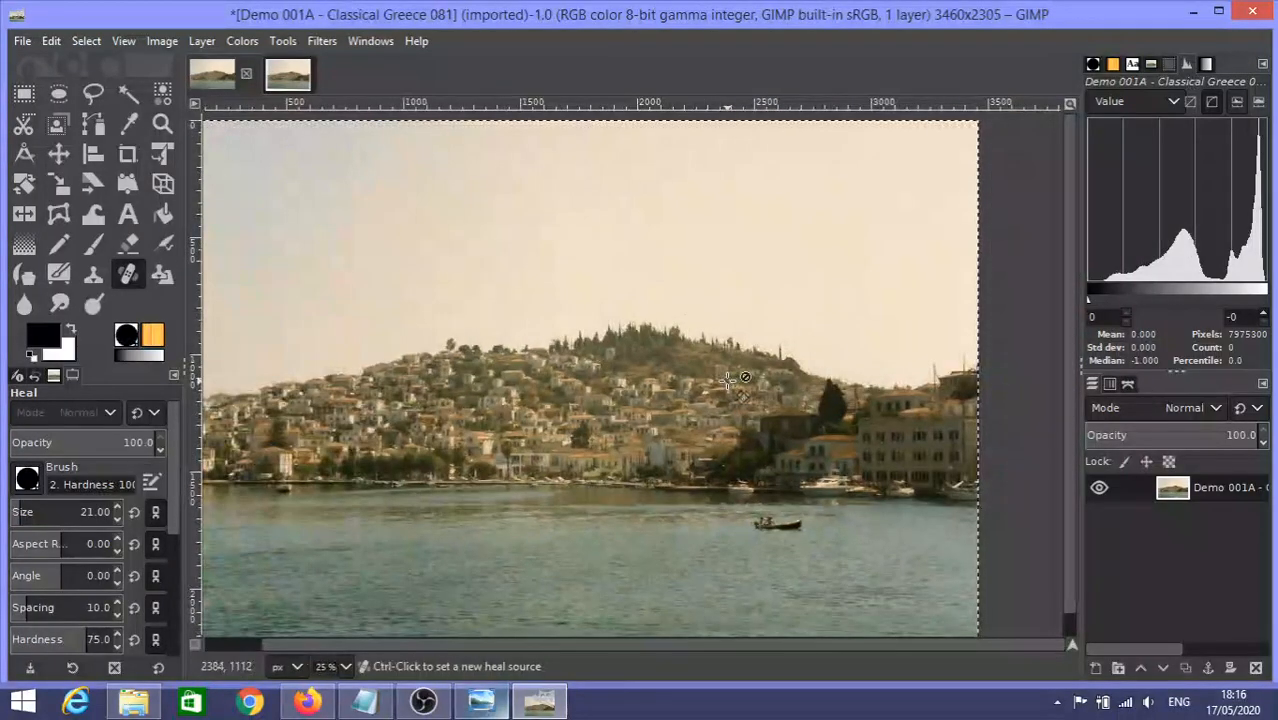
scroll(726, 383, down, 1)
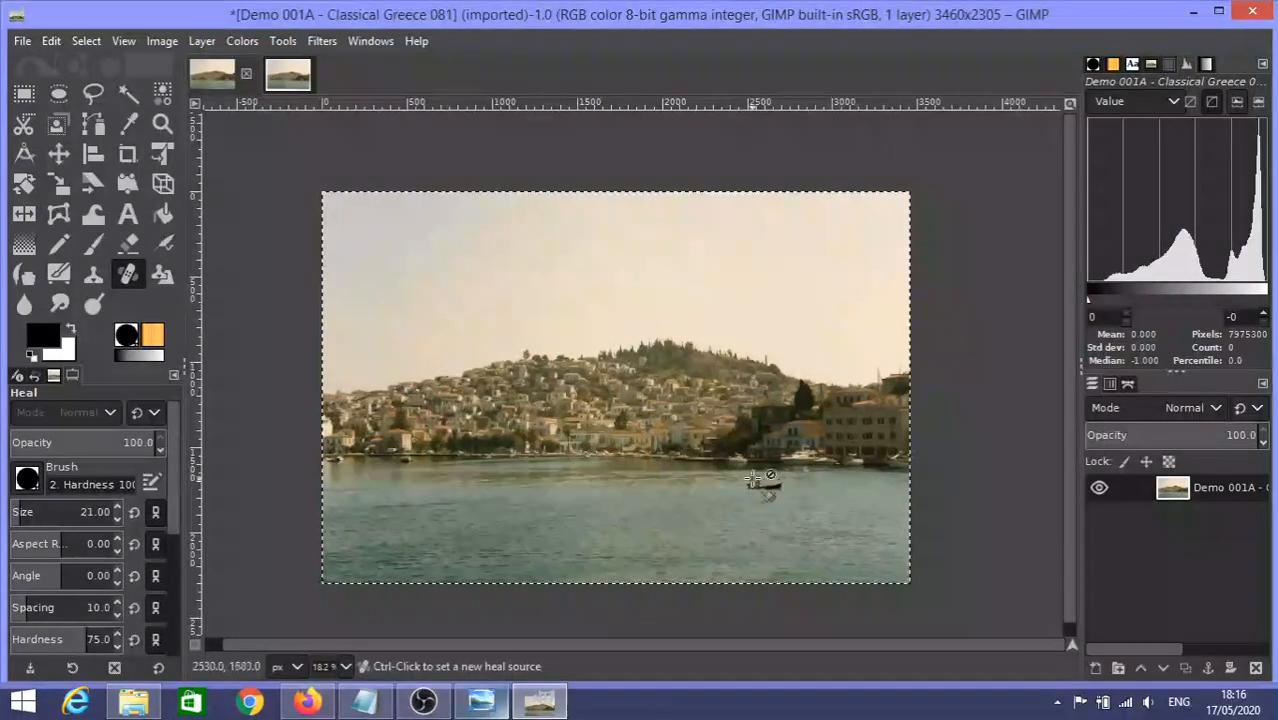
scroll(618, 384, up, 1)
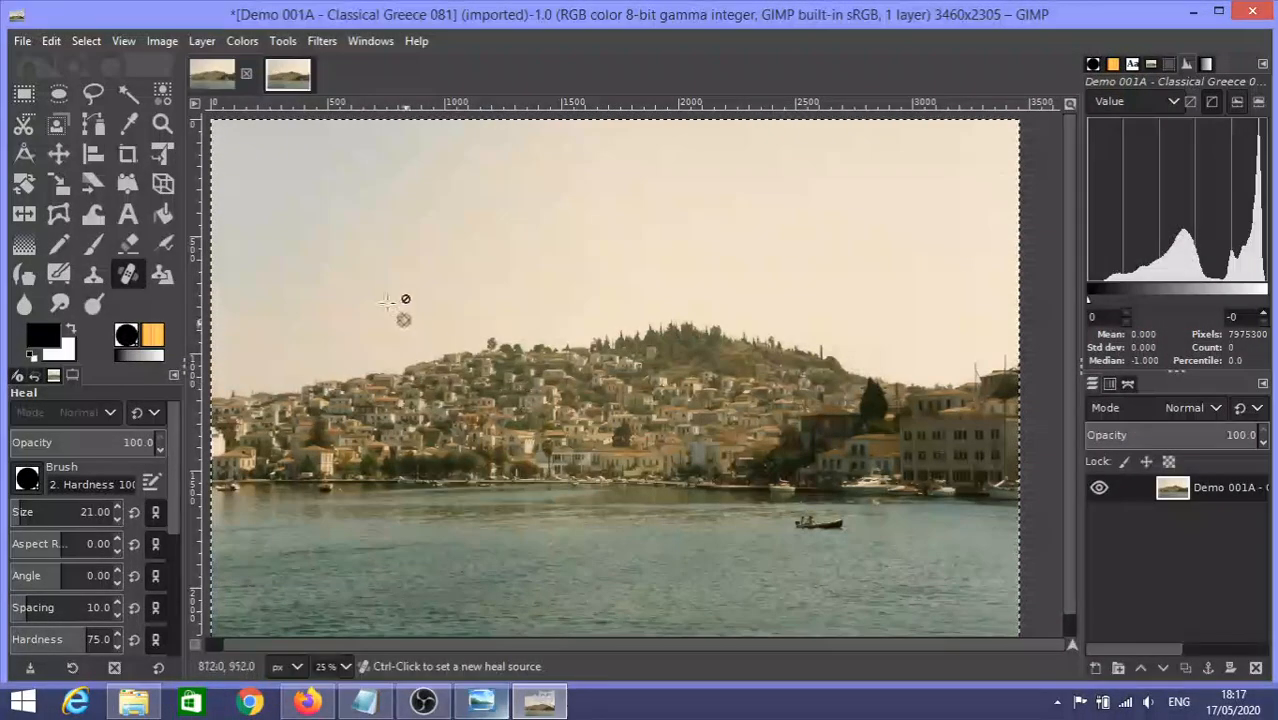
Try raising the black input point to 27 in a Levels adjustment, and cancel the adjustment.
click(243, 42)
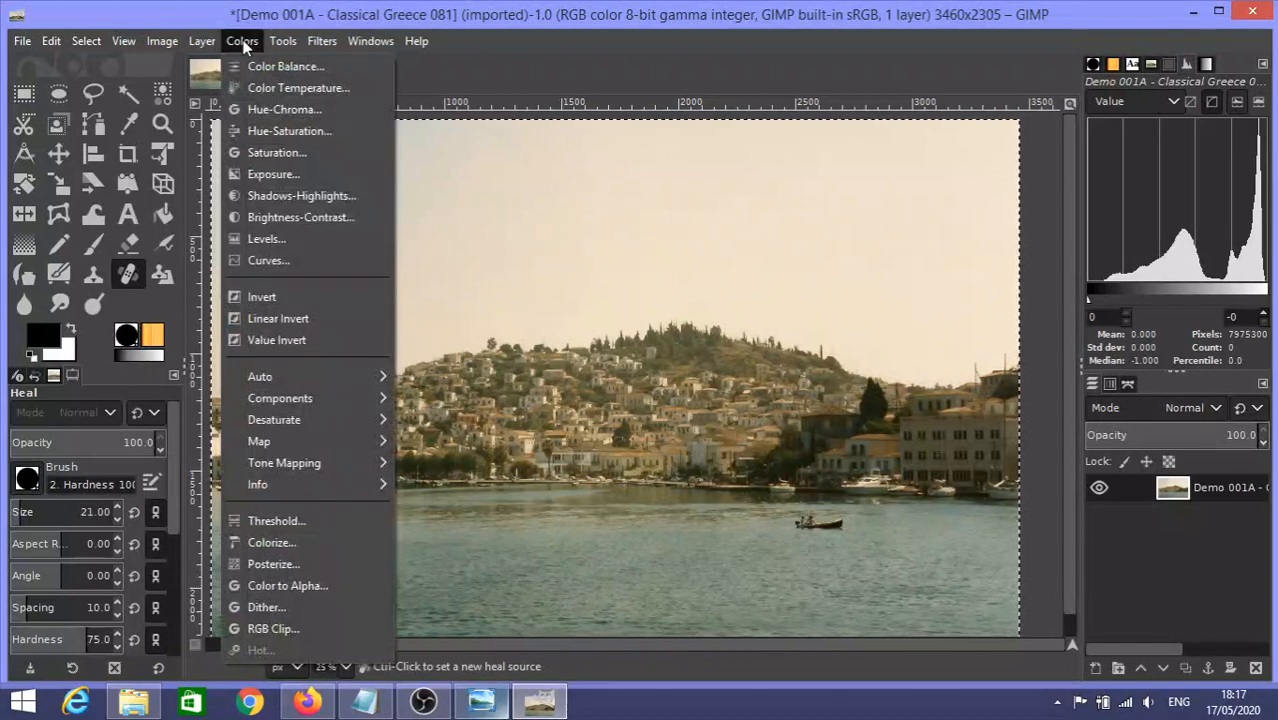
click(264, 243)
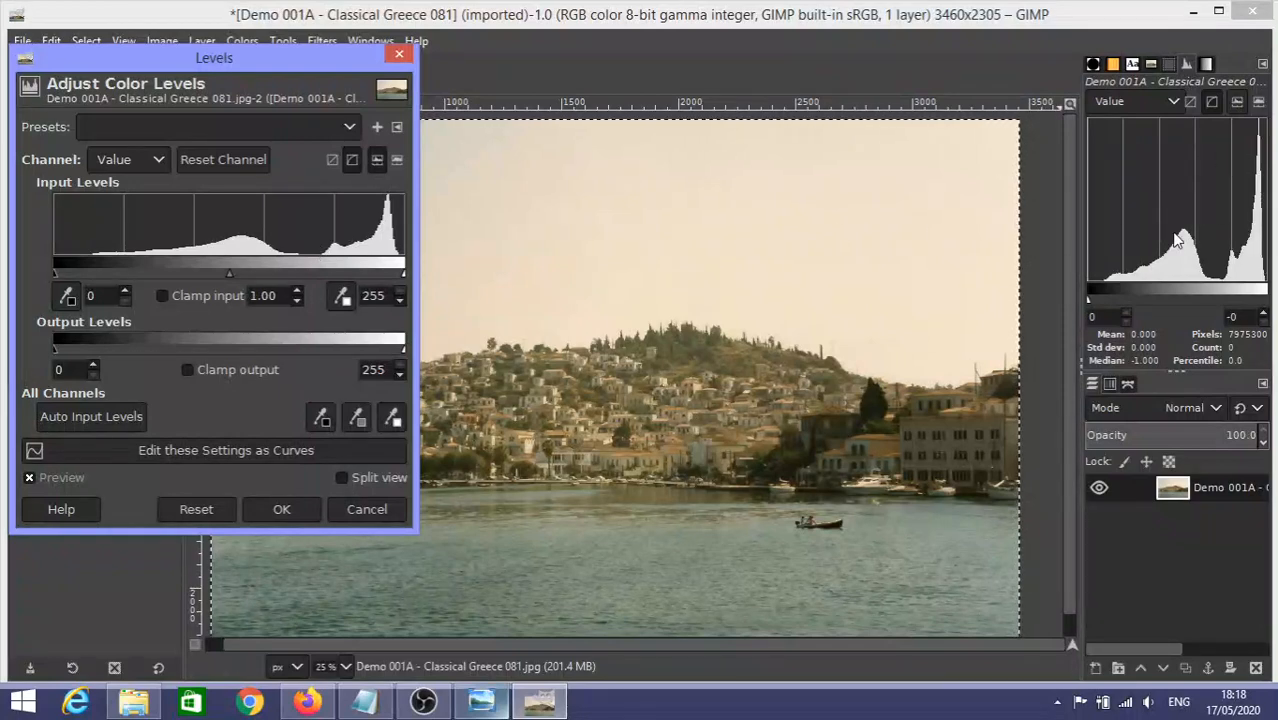
click(54, 274)
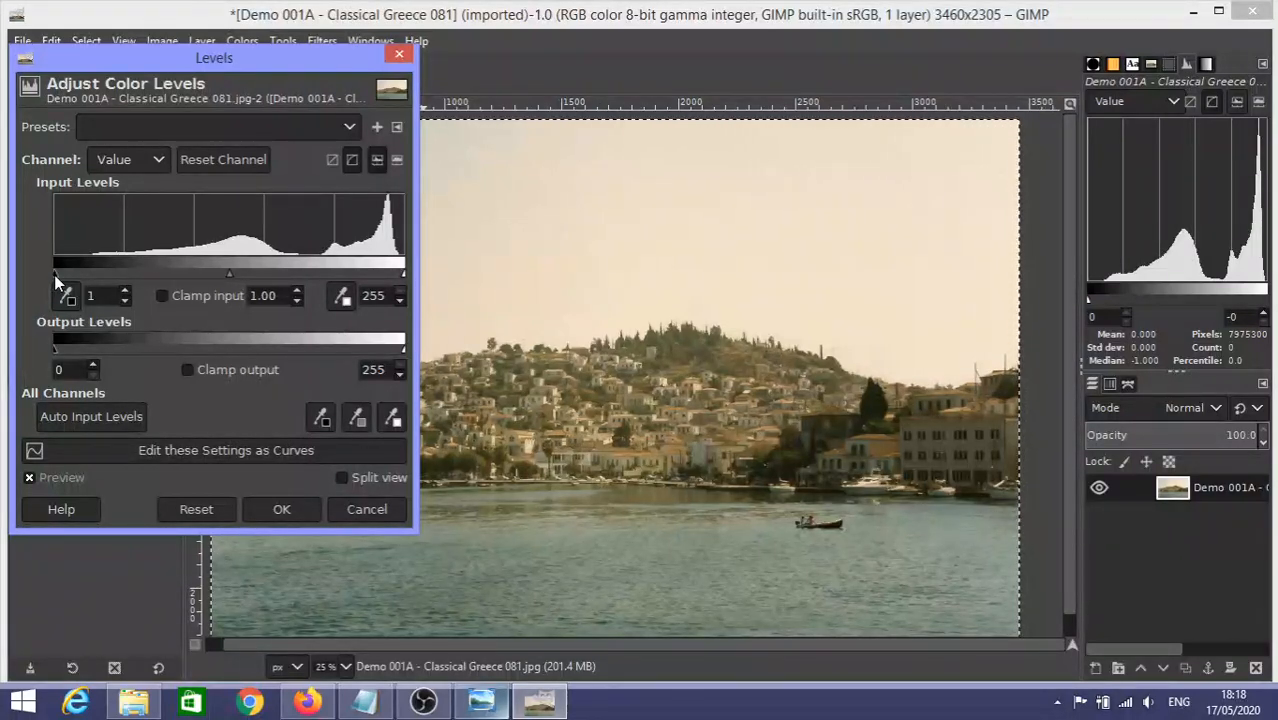
drag(54, 274, 86, 275)
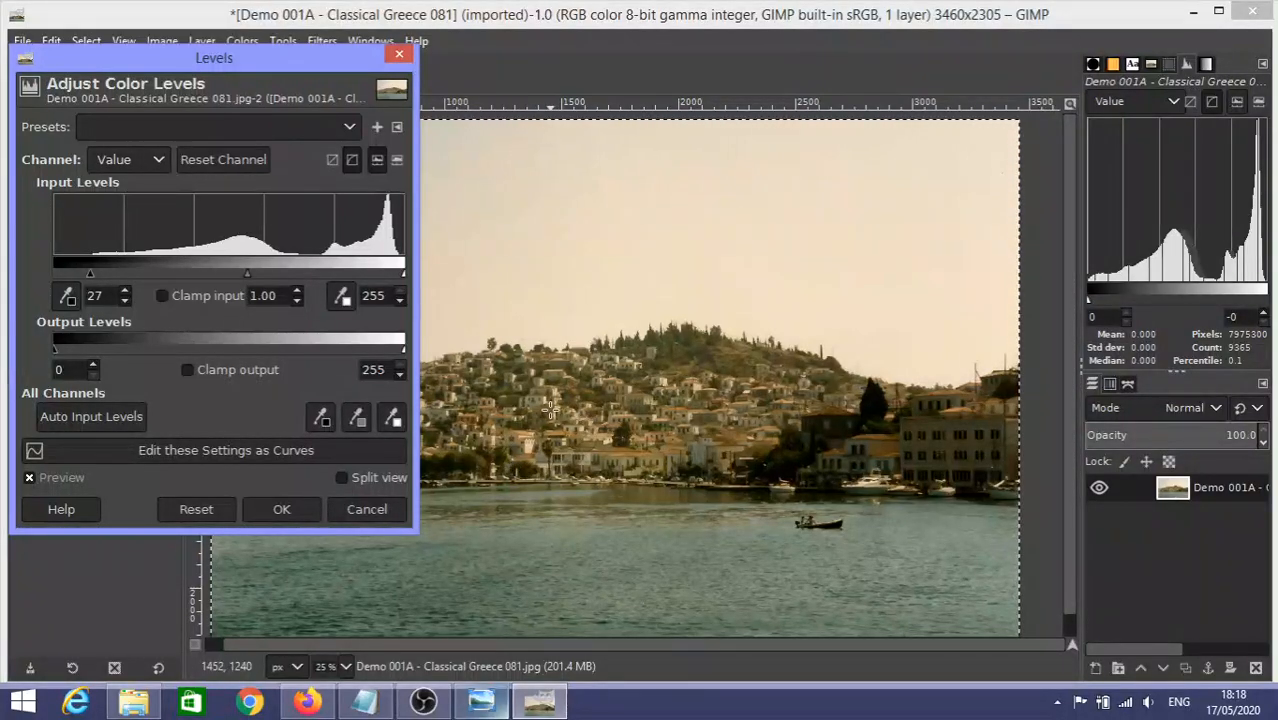
click(366, 510)
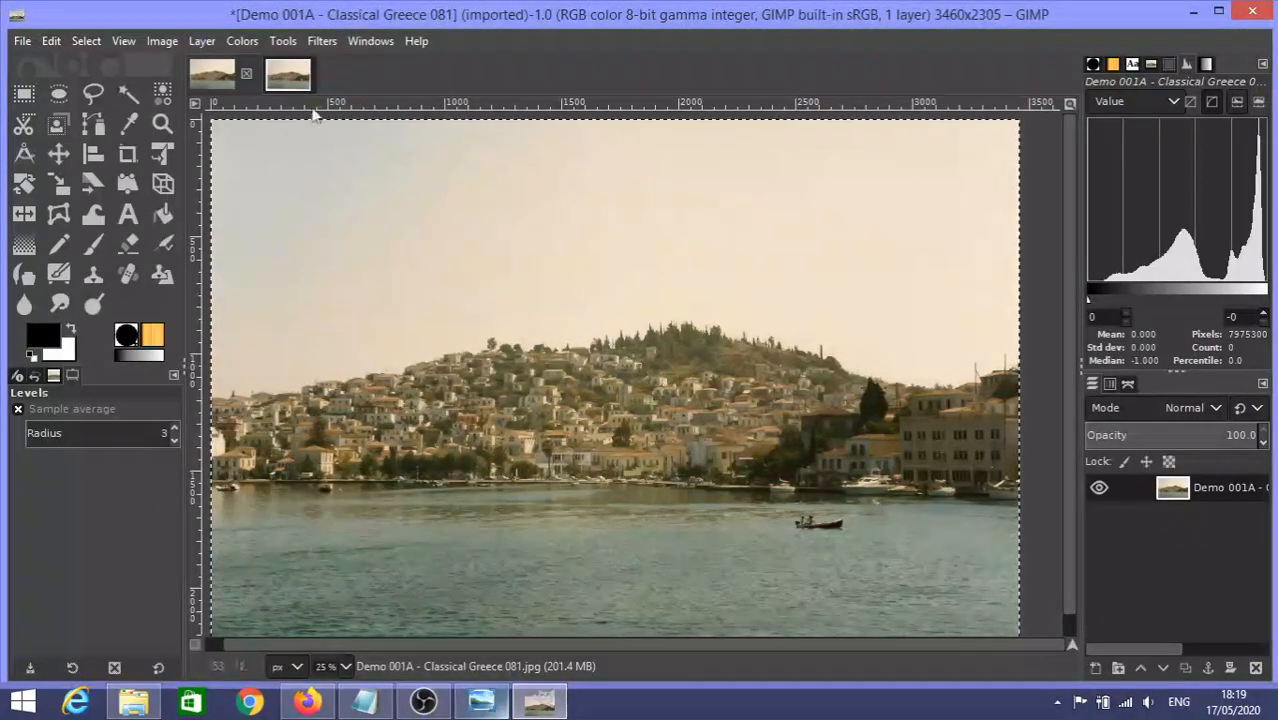
Correct the photo's yellow colour cast with the automatic White Balance.
click(246, 42)
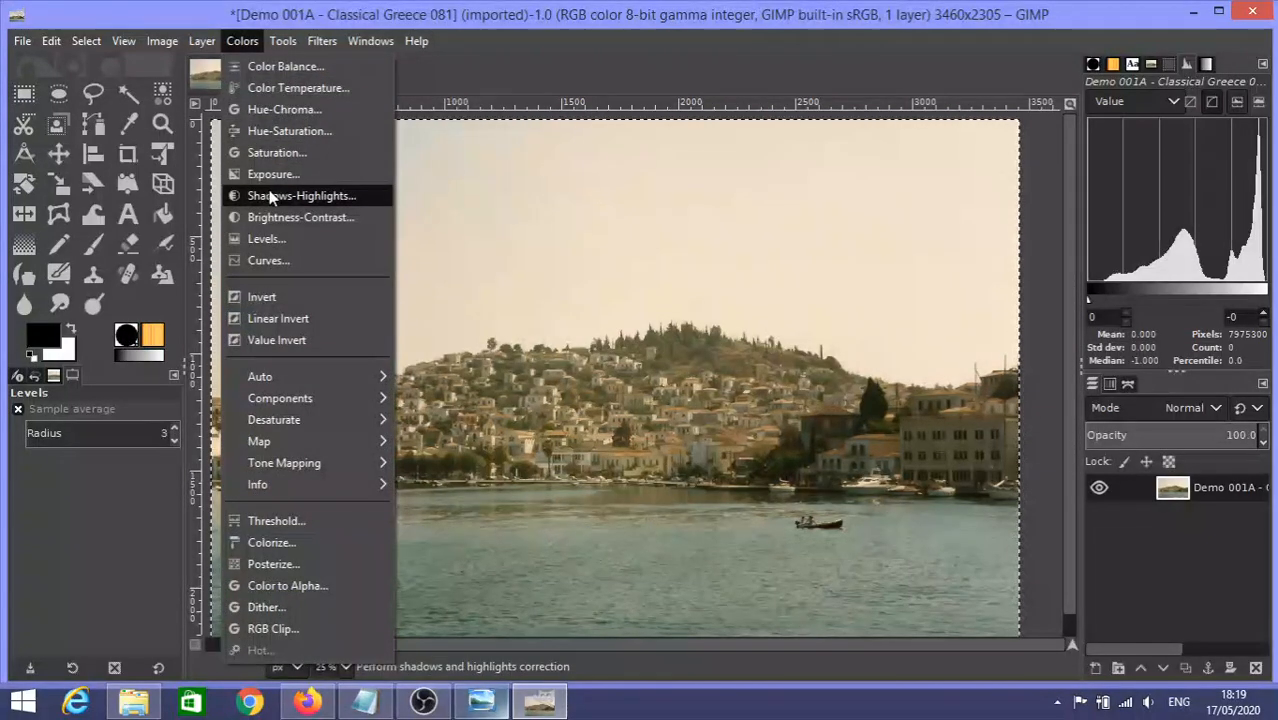
mouse_move(275, 380)
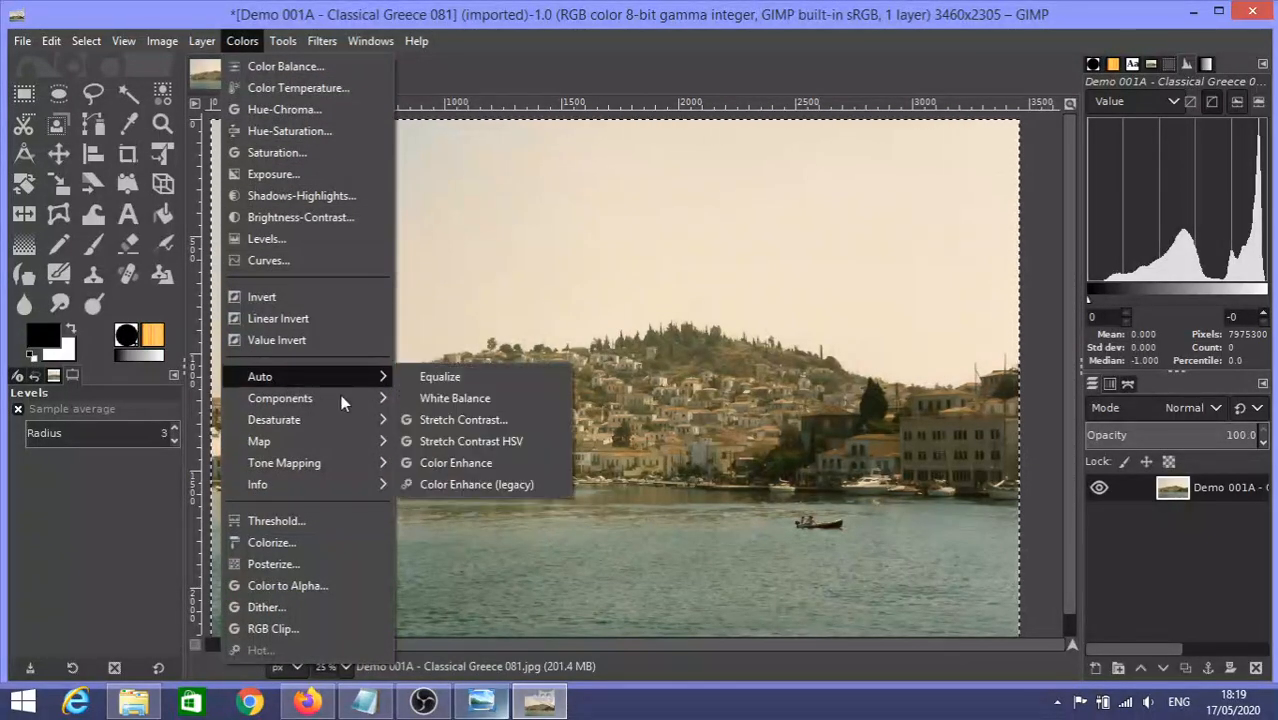
click(516, 408)
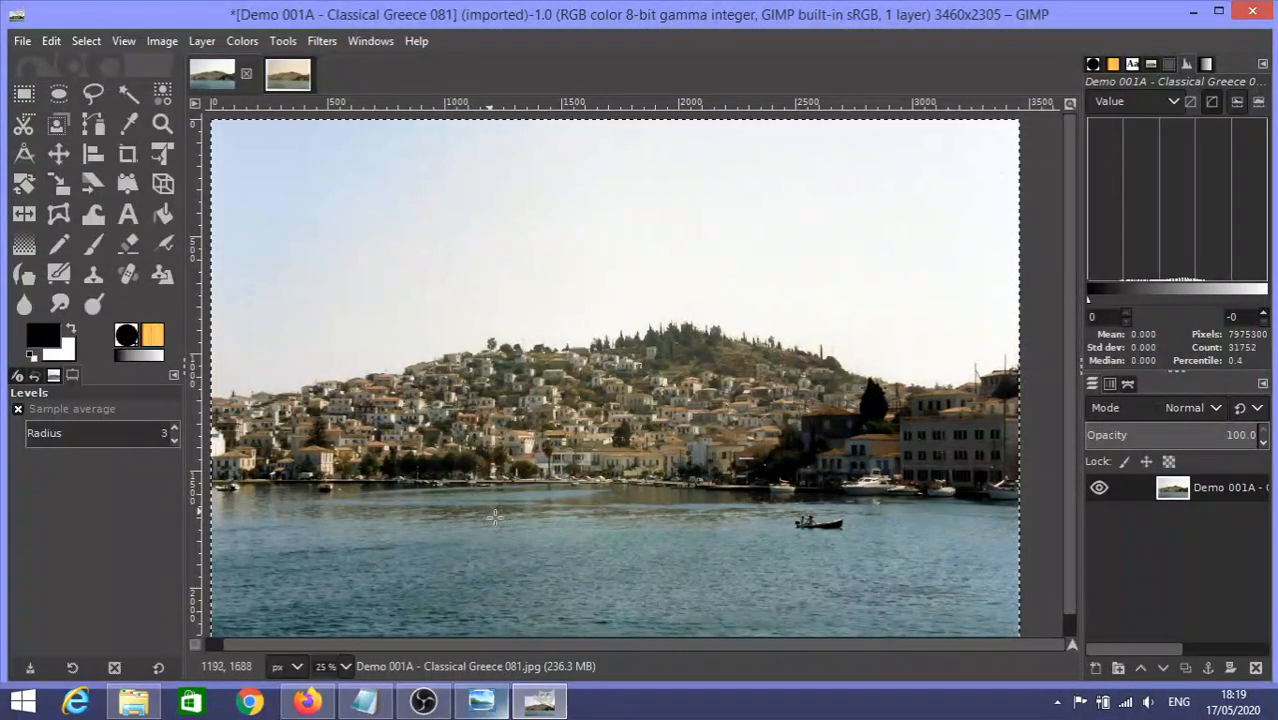
Compare the colour-corrected photo with the unrepaired, bordered copy open in the other image.
drag(630, 645, 548, 645)
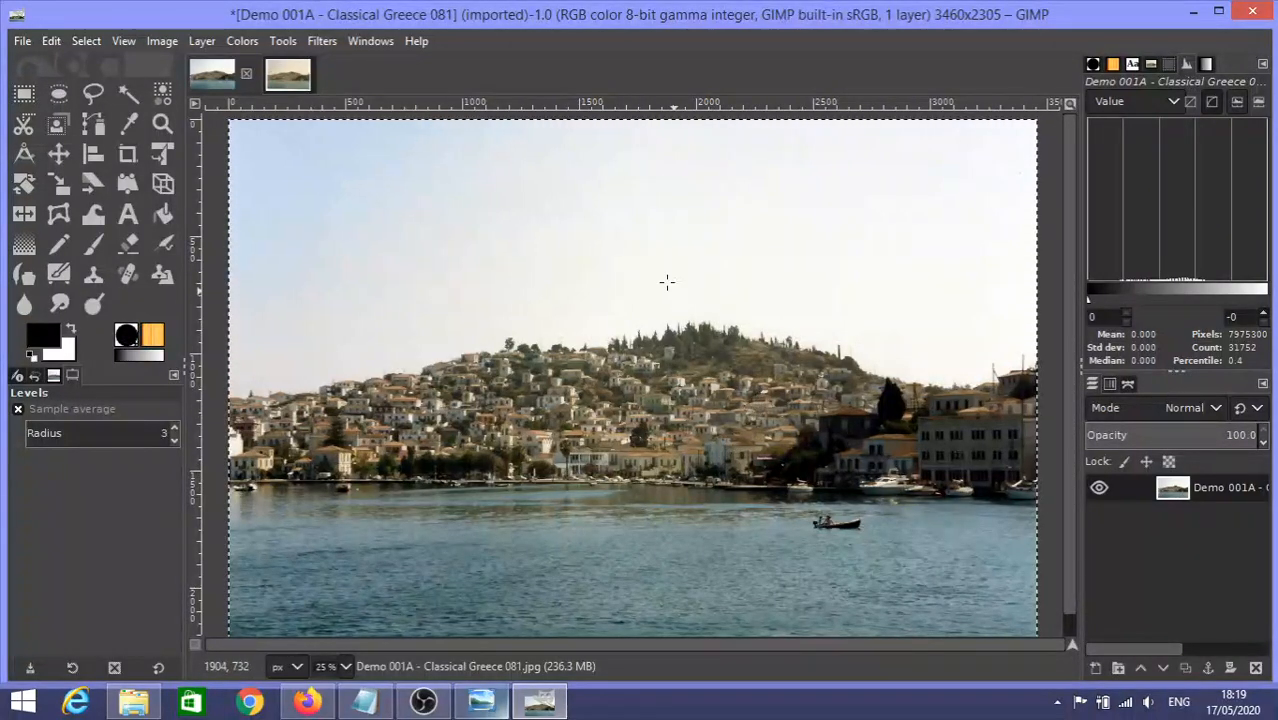
click(289, 77)
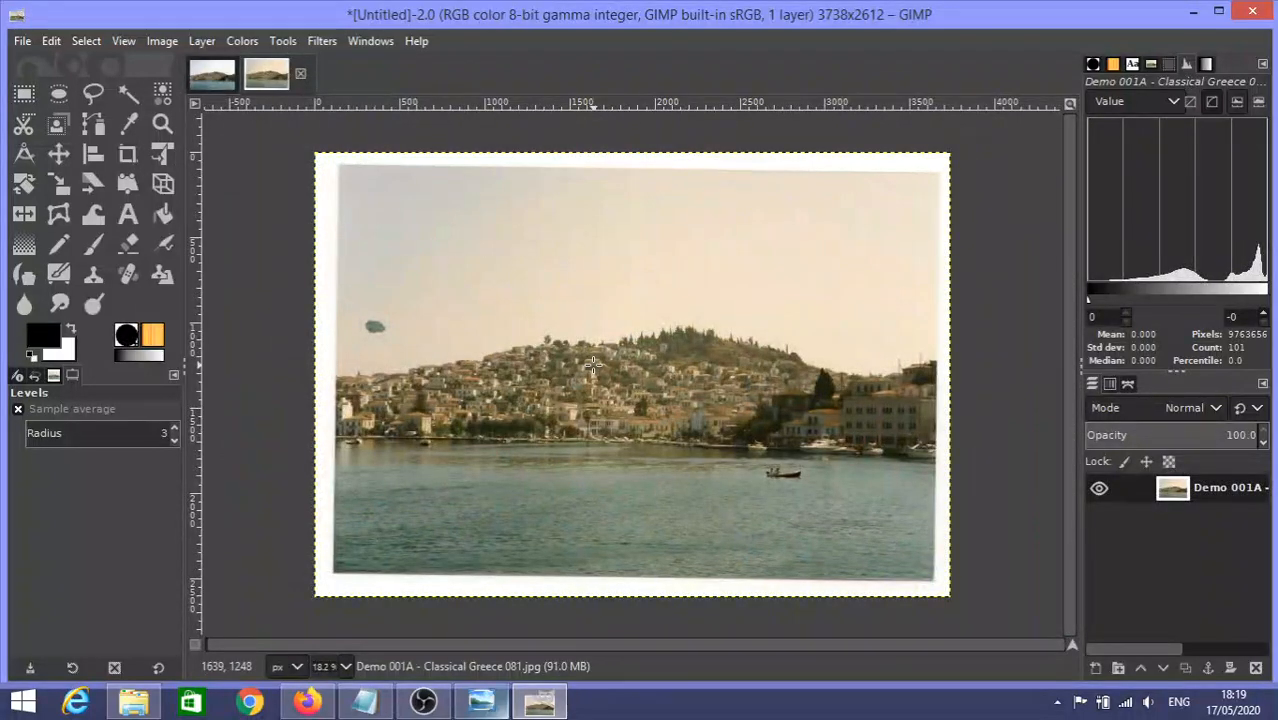
scroll(593, 365, up, 1)
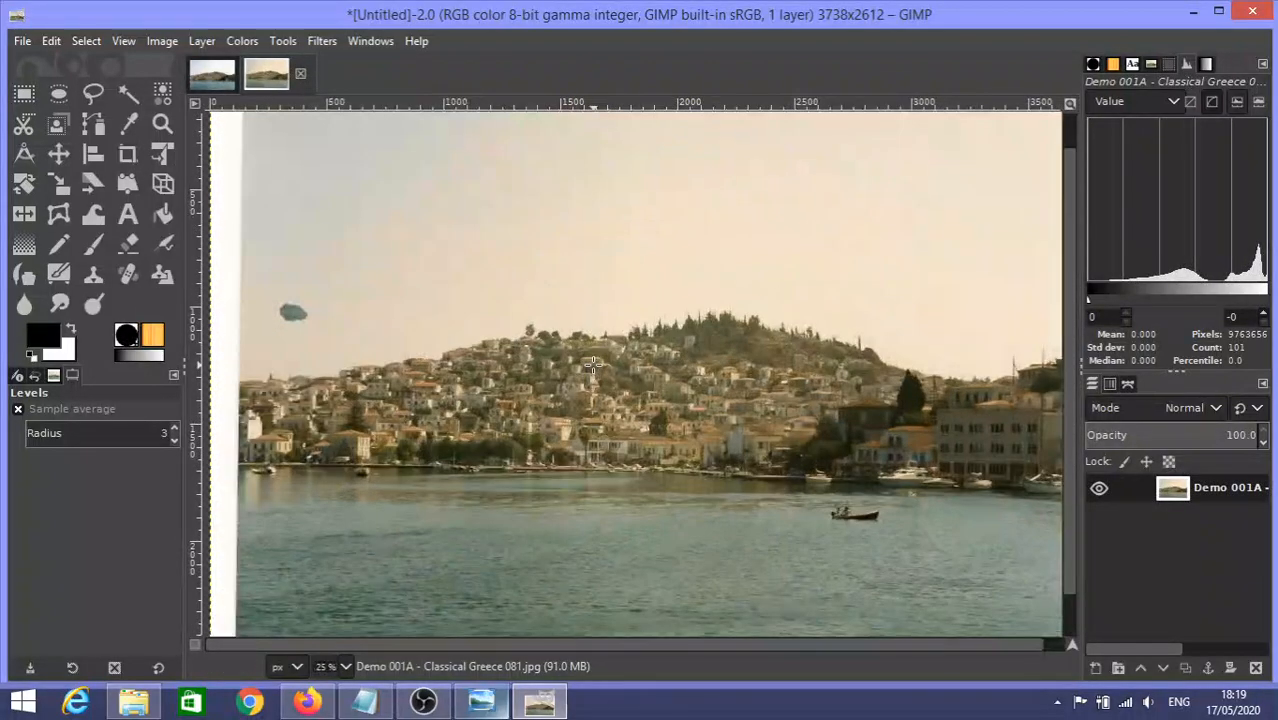
Switch between the restored photo and the yellowed scan to judge their colours, ending on the restored photo.
click(222, 78)
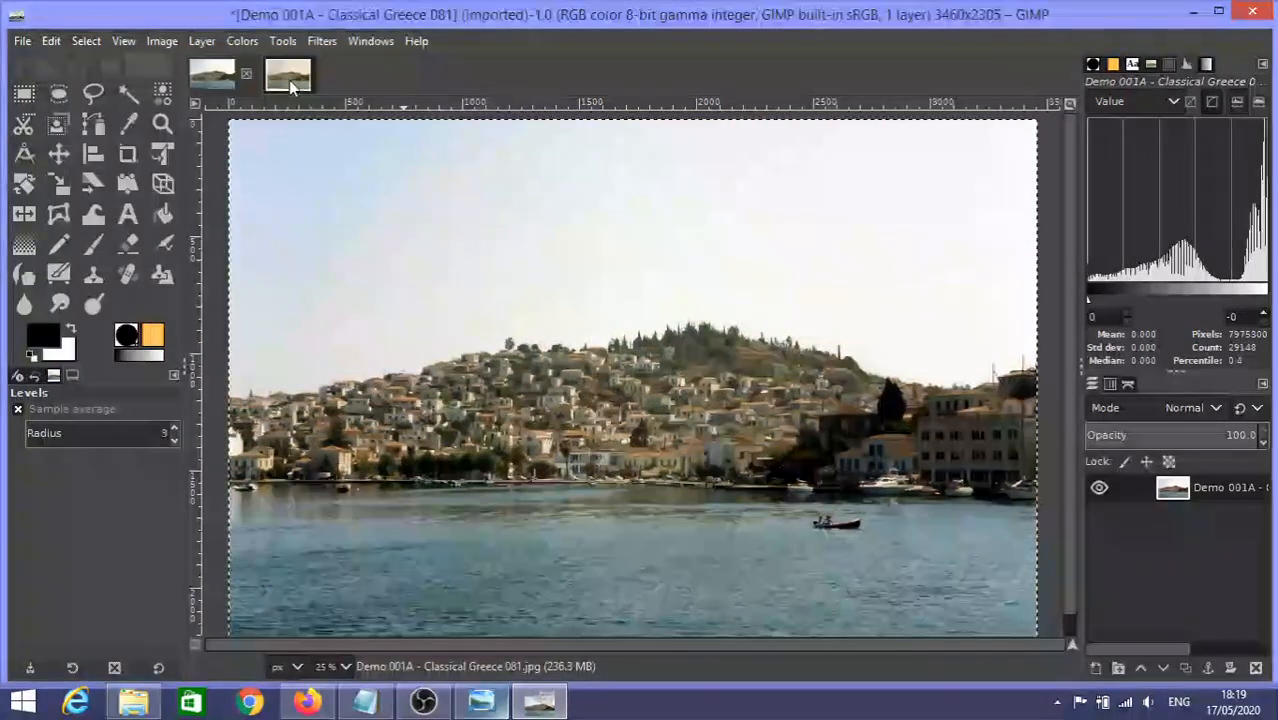
click(289, 80)
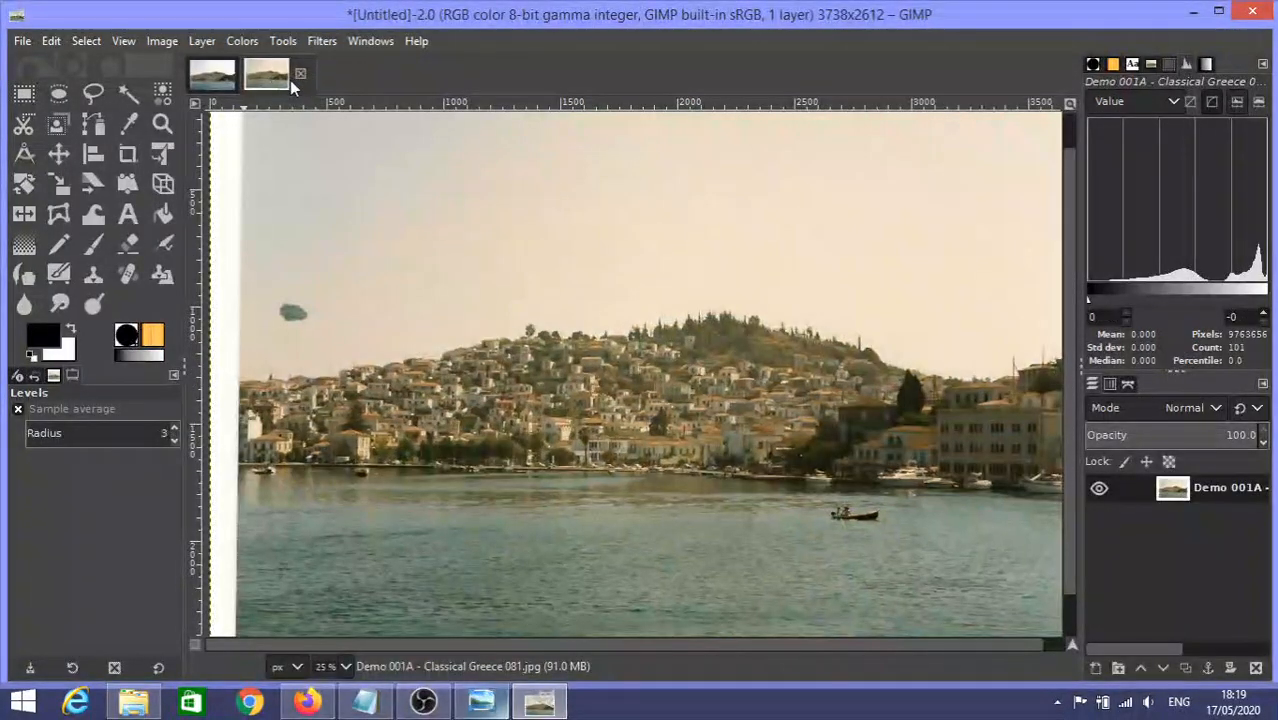
click(224, 67)
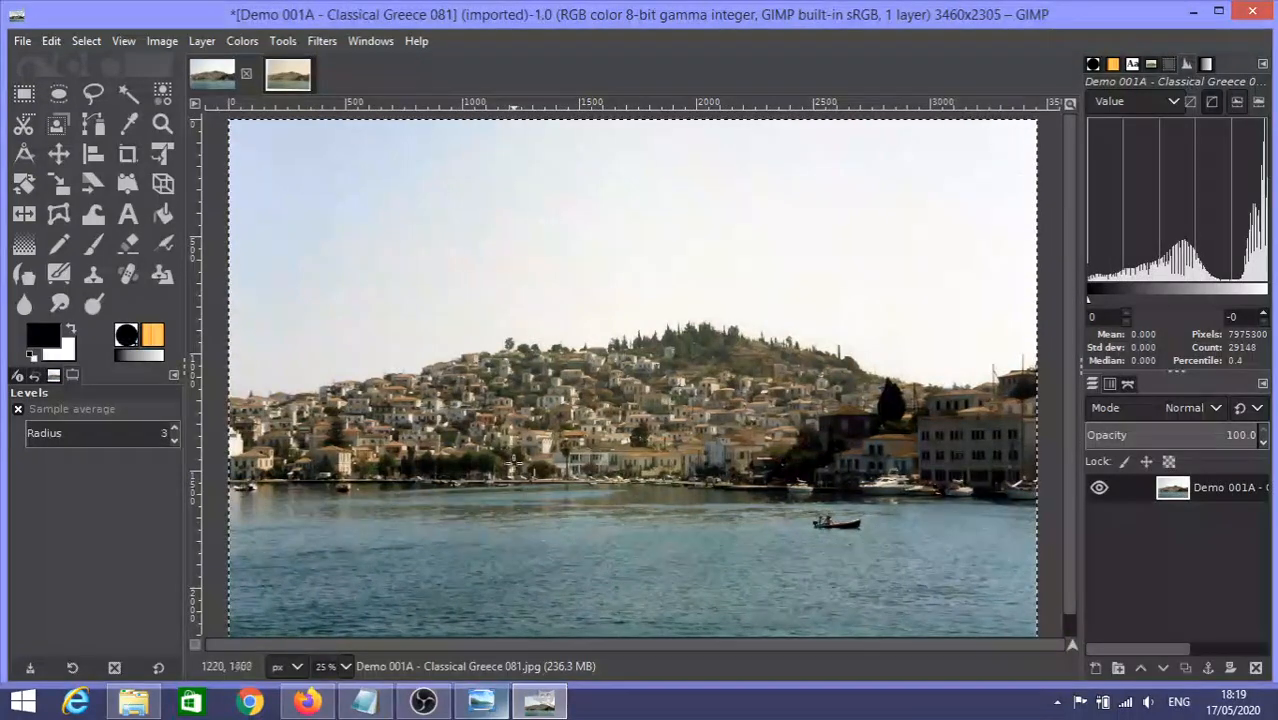
click(242, 41)
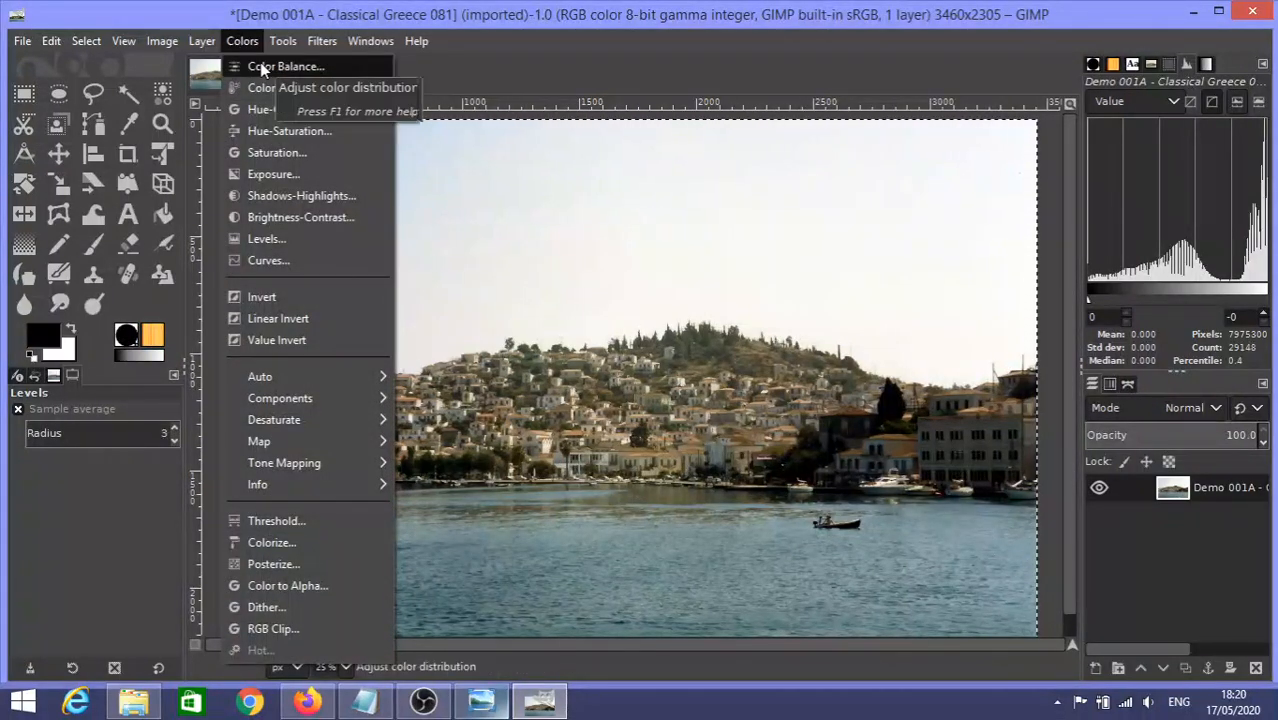
click(260, 66)
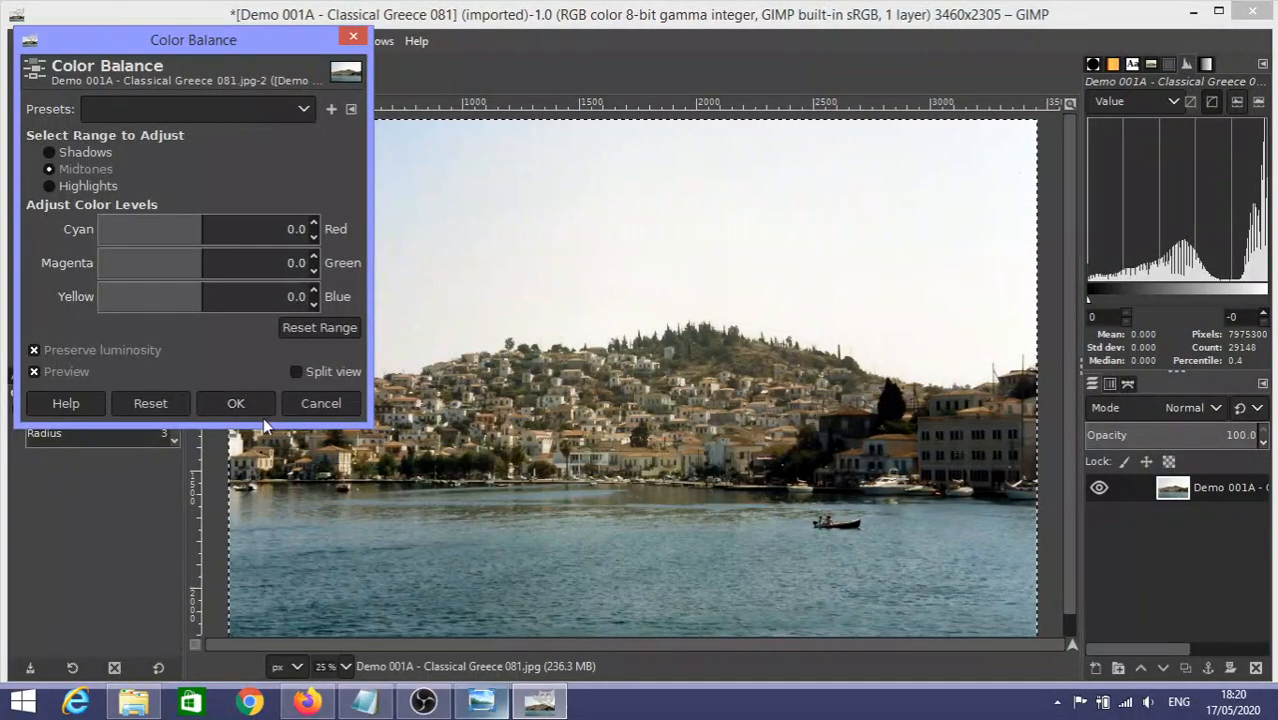
click(318, 404)
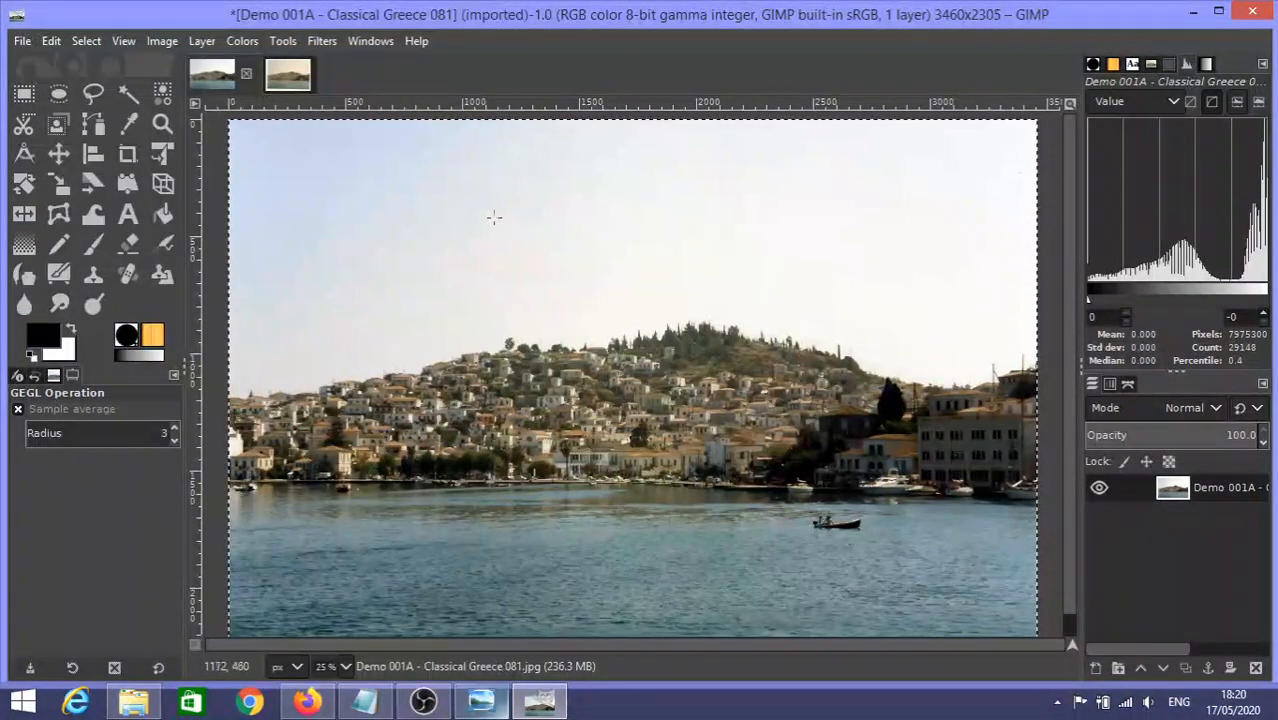
Warm the photo in a Color Temperature adjustment with original temperature 5965.5 and intended temperature 6517.2.
click(243, 41)
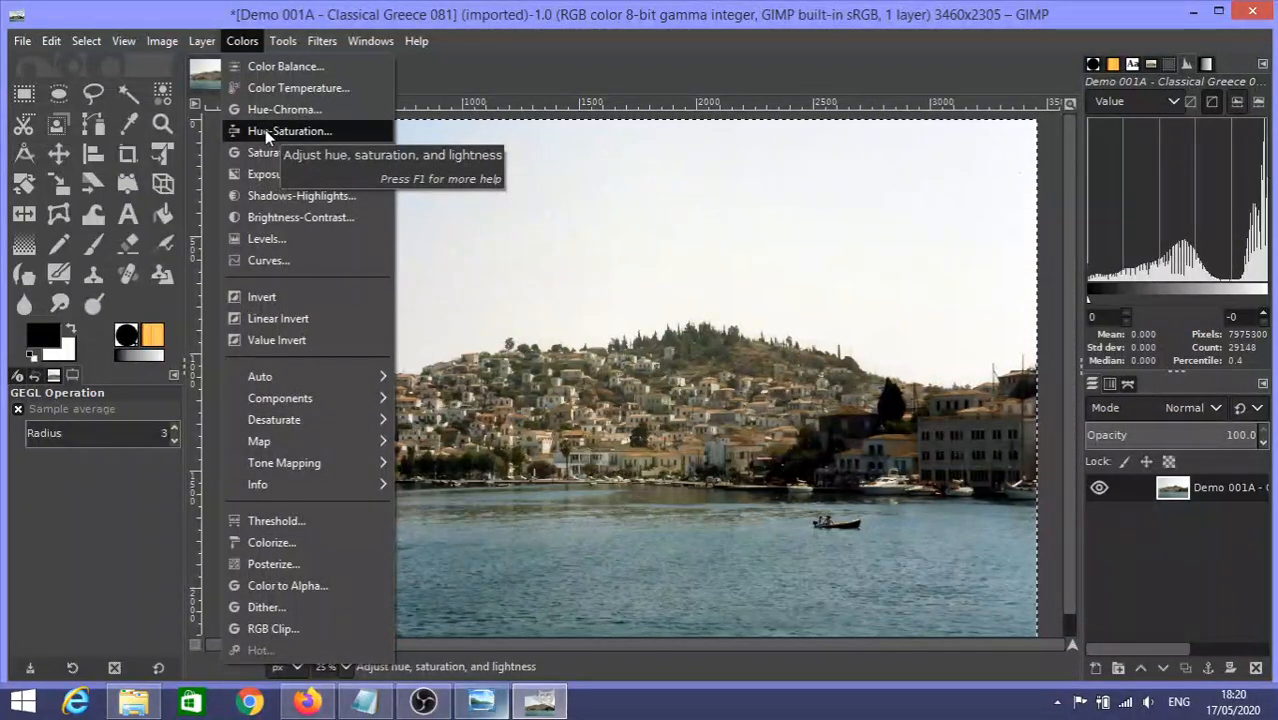
click(305, 88)
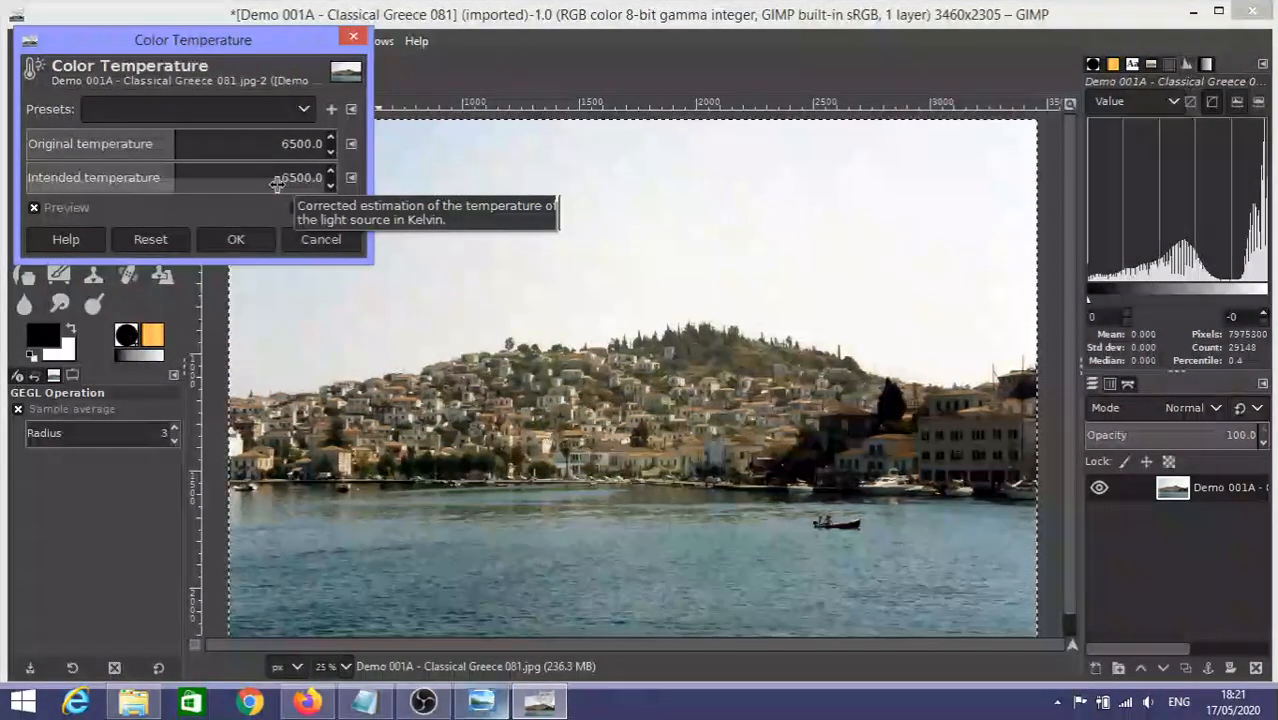
click(147, 178)
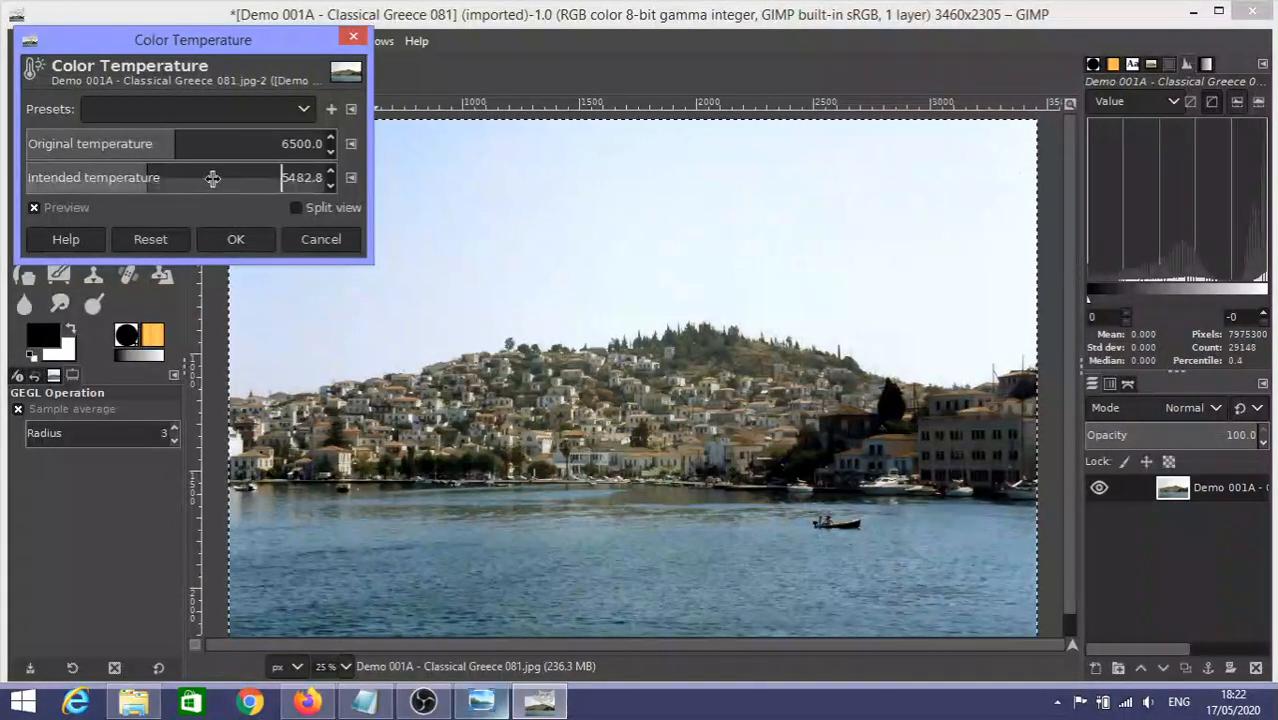
click(175, 181)
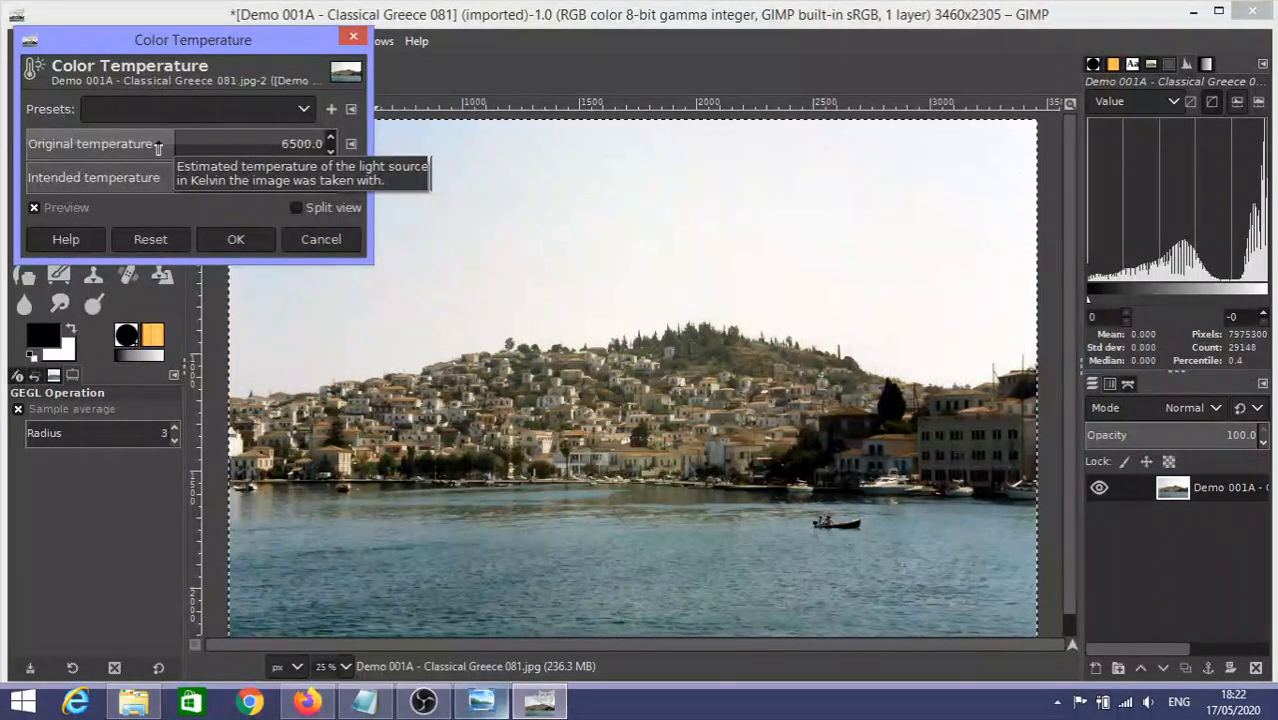
click(157, 145)
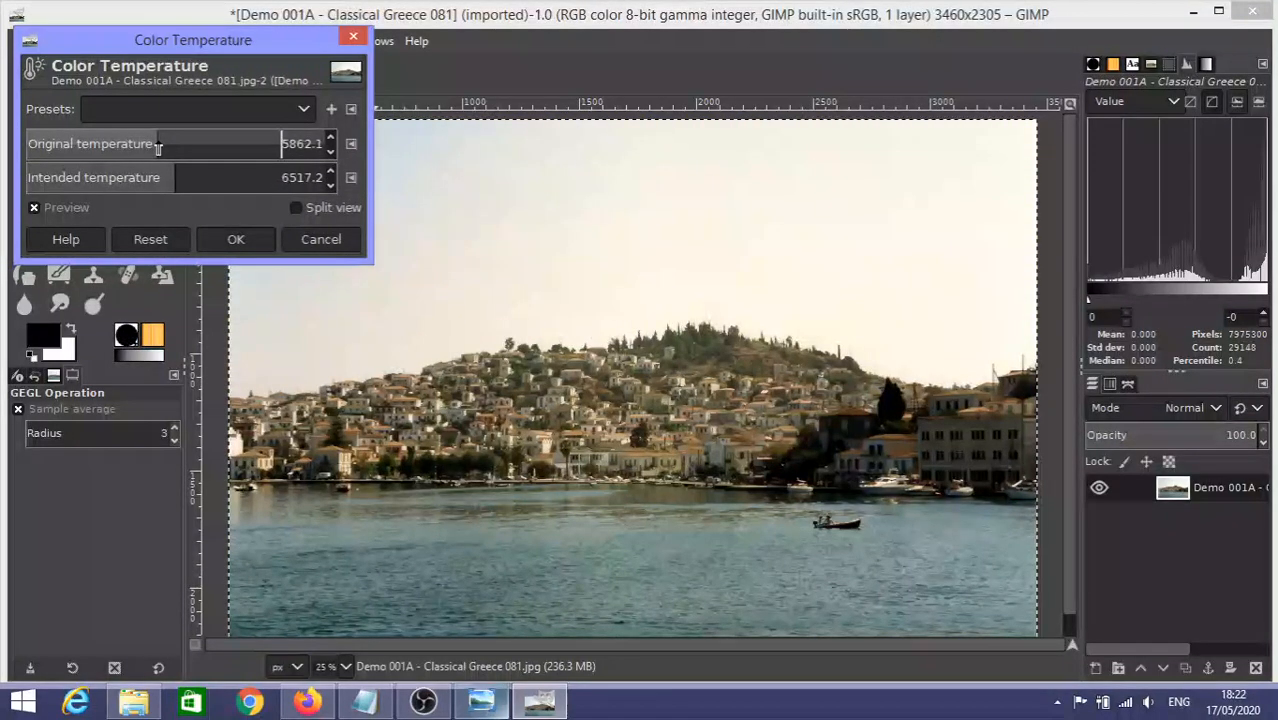
click(160, 148)
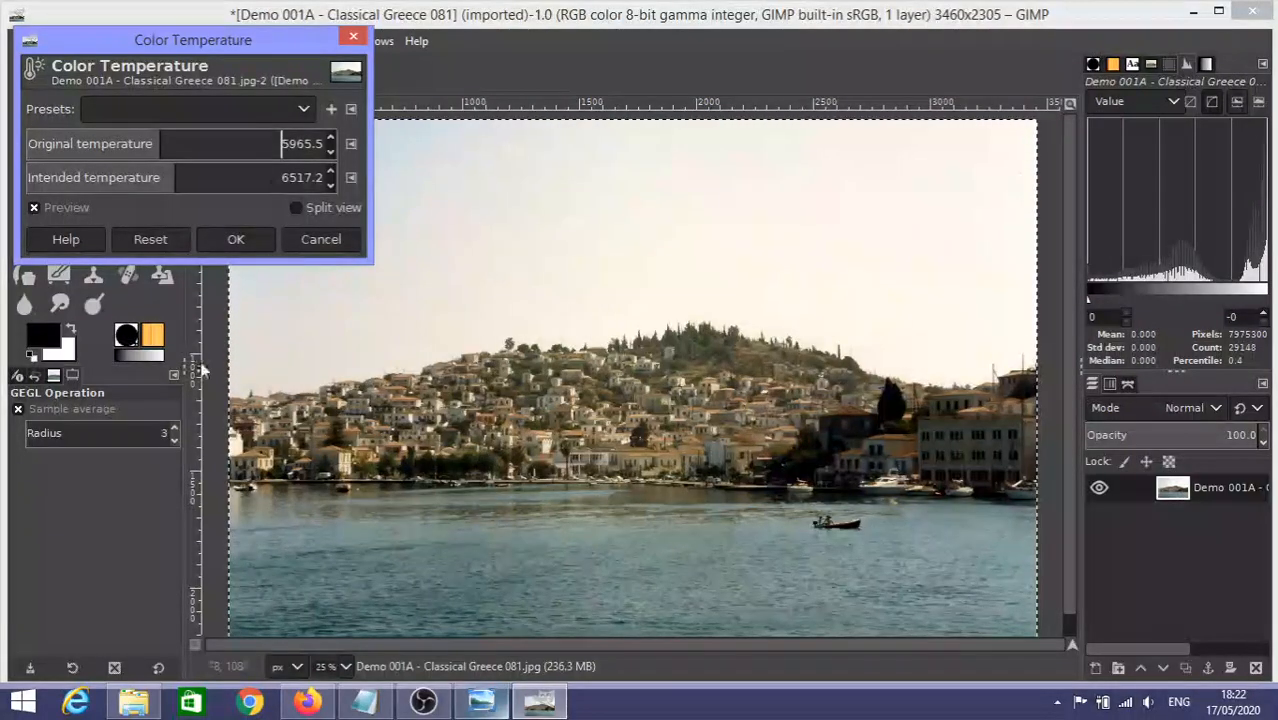
Compare the photo with and without the Color Temperature preview, and apply the adjustment.
click(78, 207)
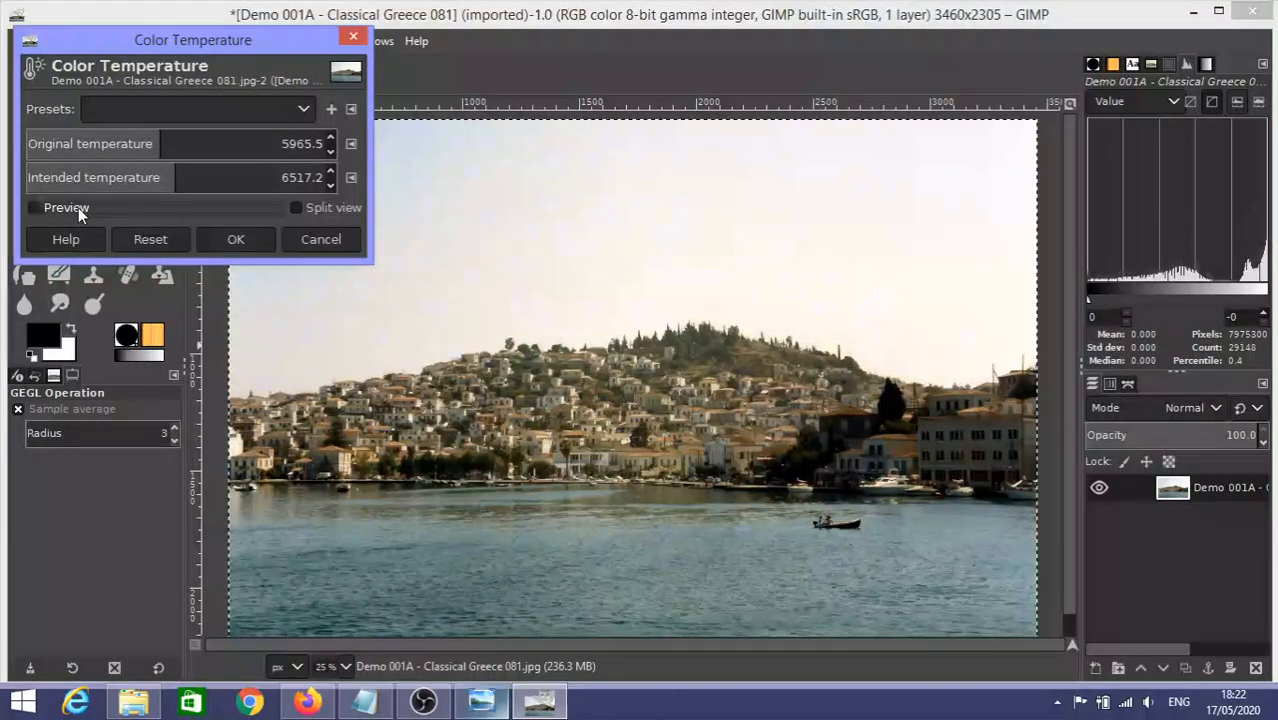
click(78, 207)
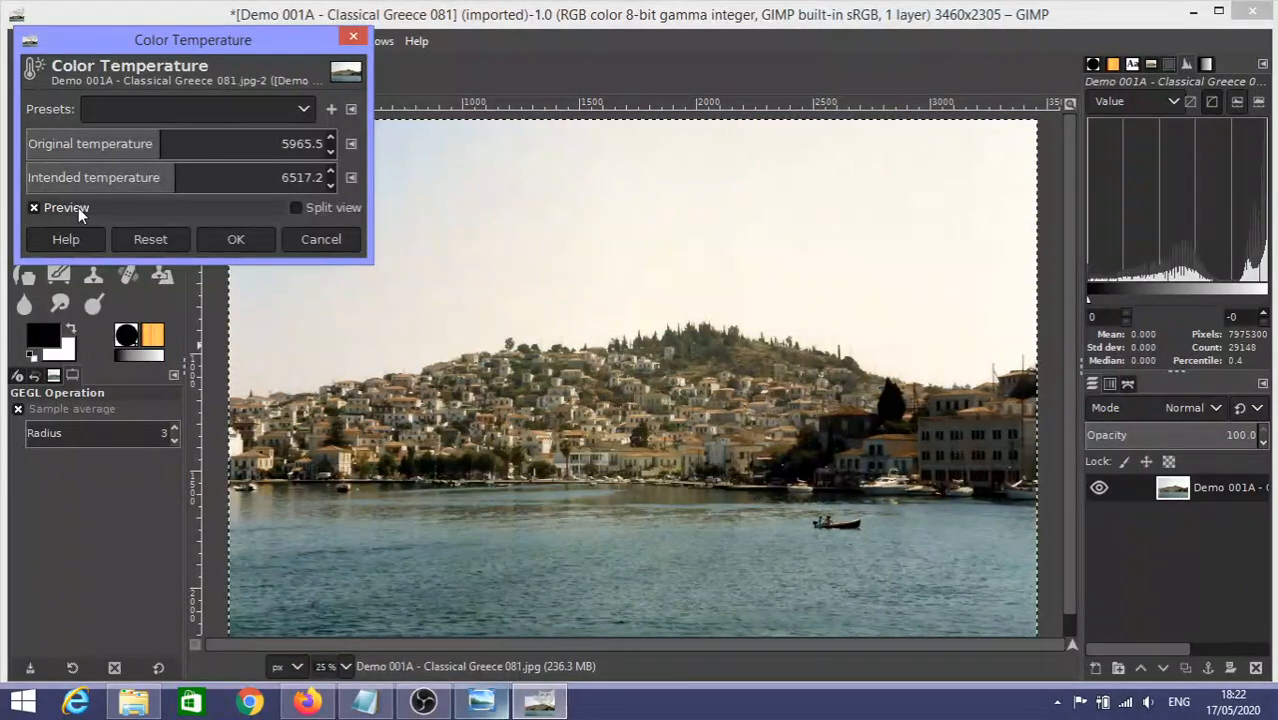
click(78, 207)
click(78, 207)
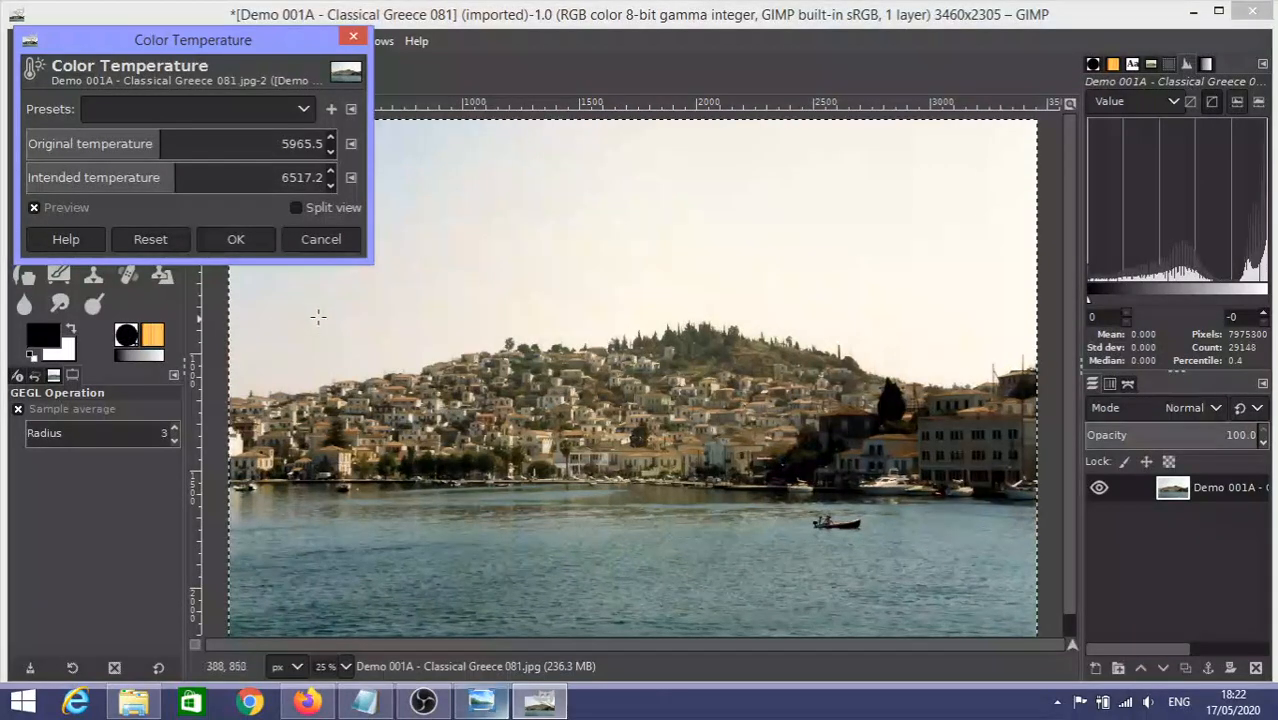
click(250, 240)
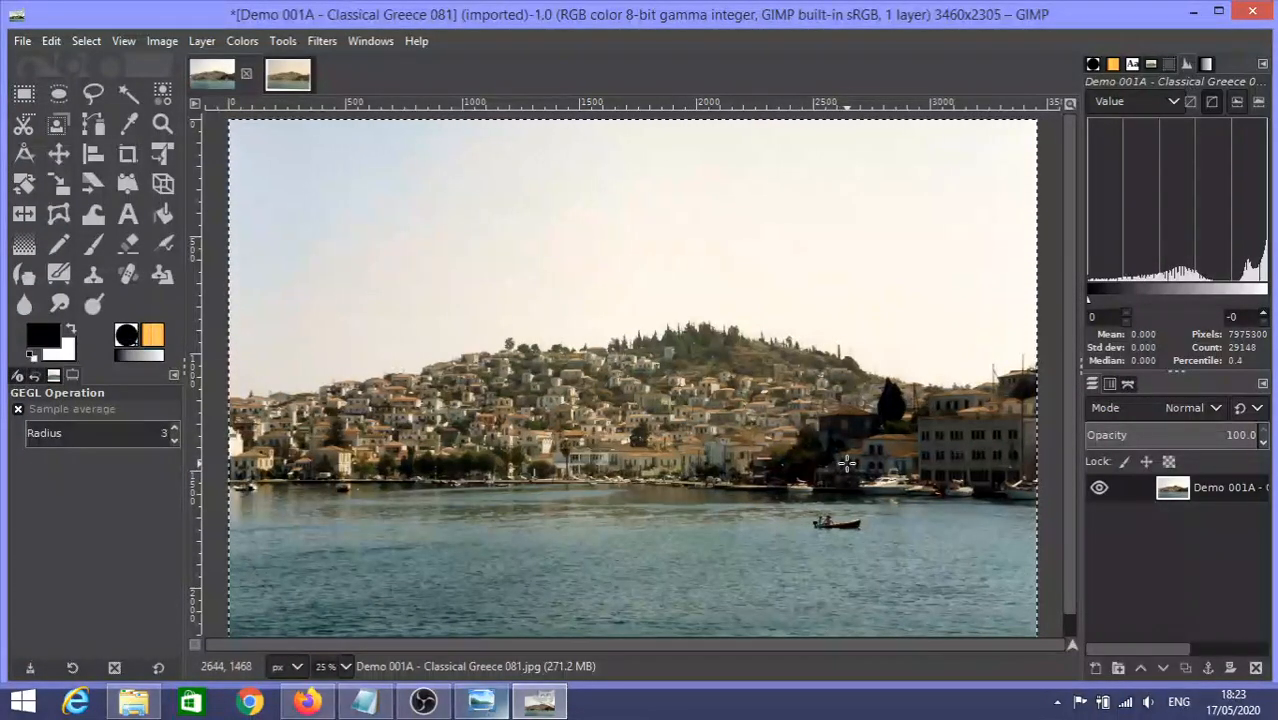
Lighten the dark waterfront buildings by setting Shadows to 54.88 in a Shadows-Highlights adjustment.
scroll(841, 450, up, 3)
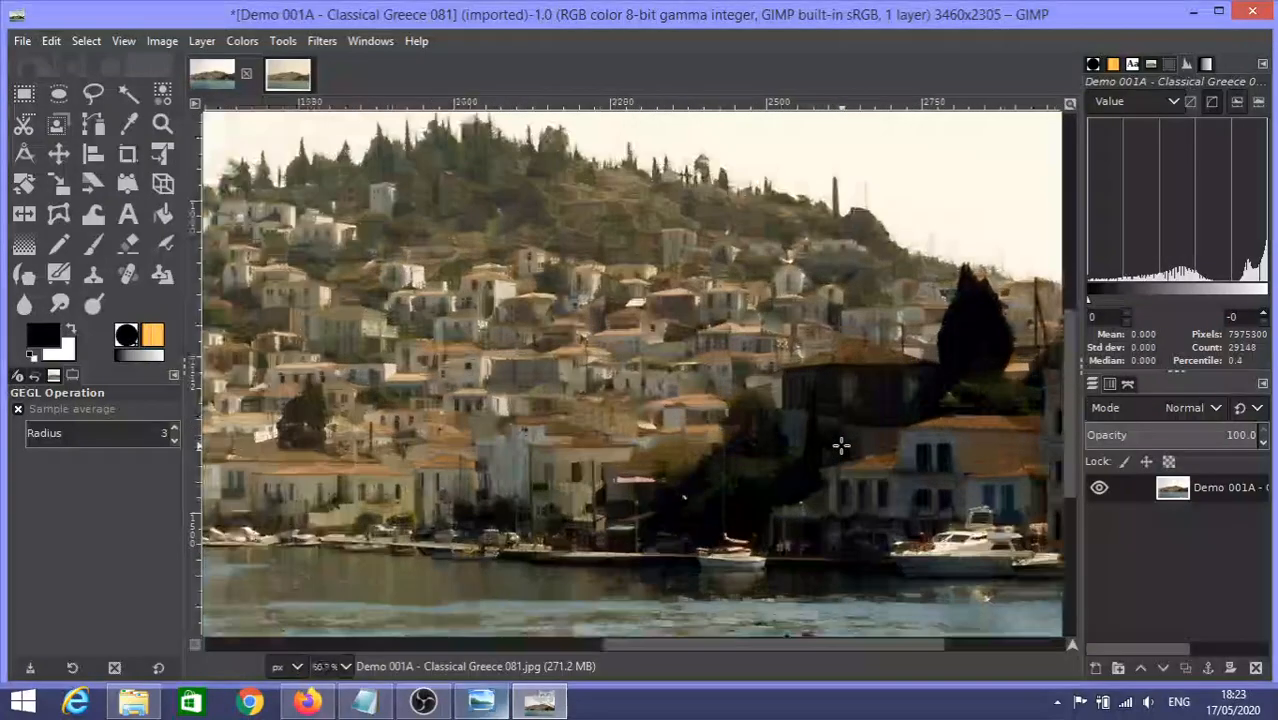
drag(870, 645, 970, 650)
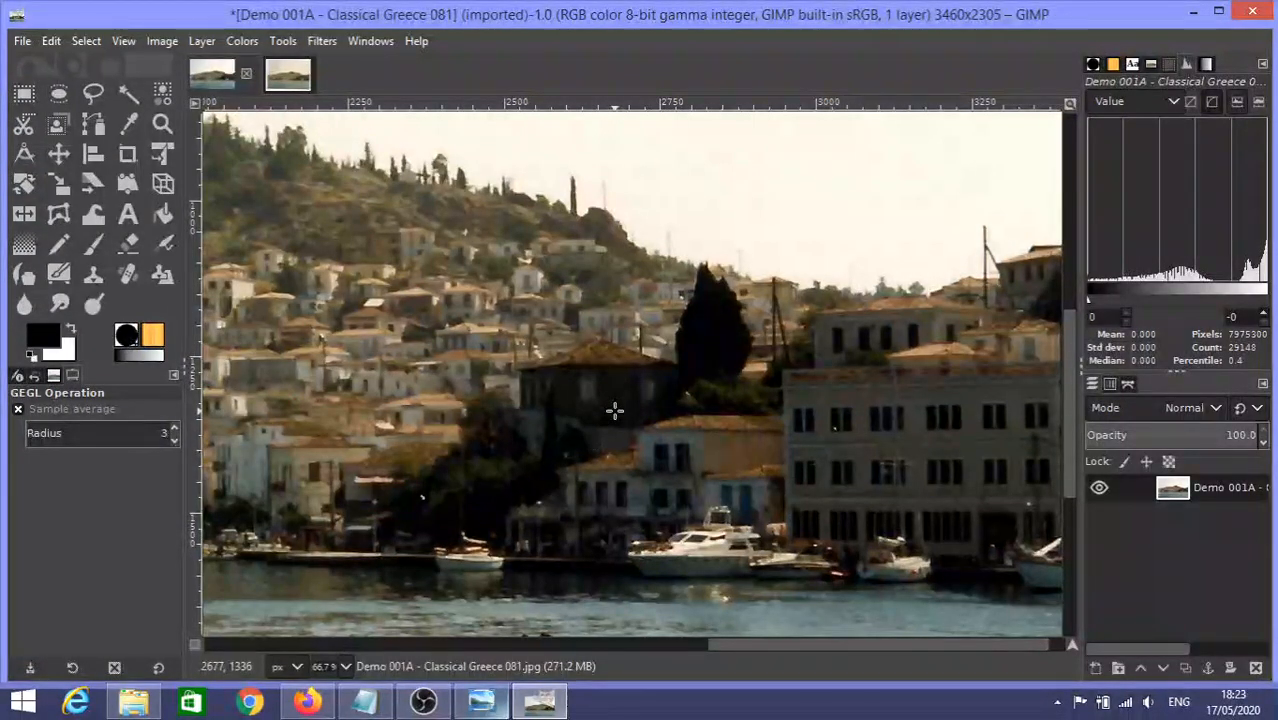
scroll(614, 410, down, 2)
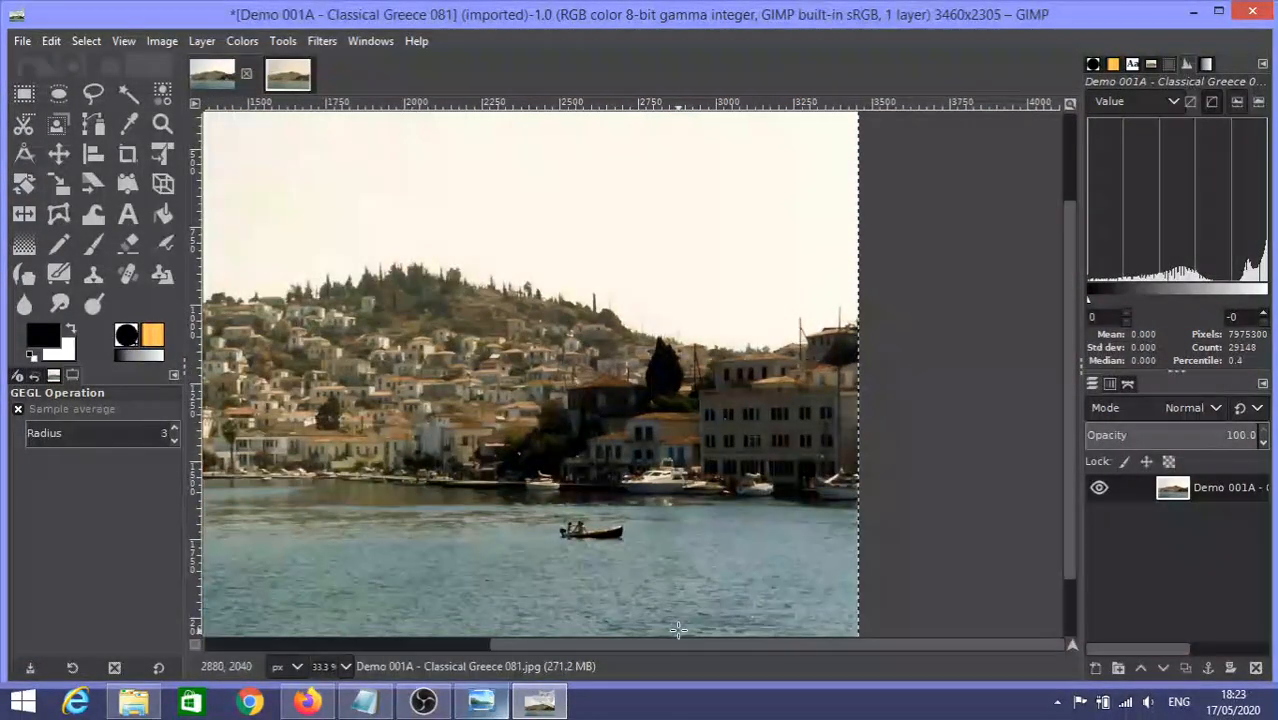
drag(678, 642, 591, 642)
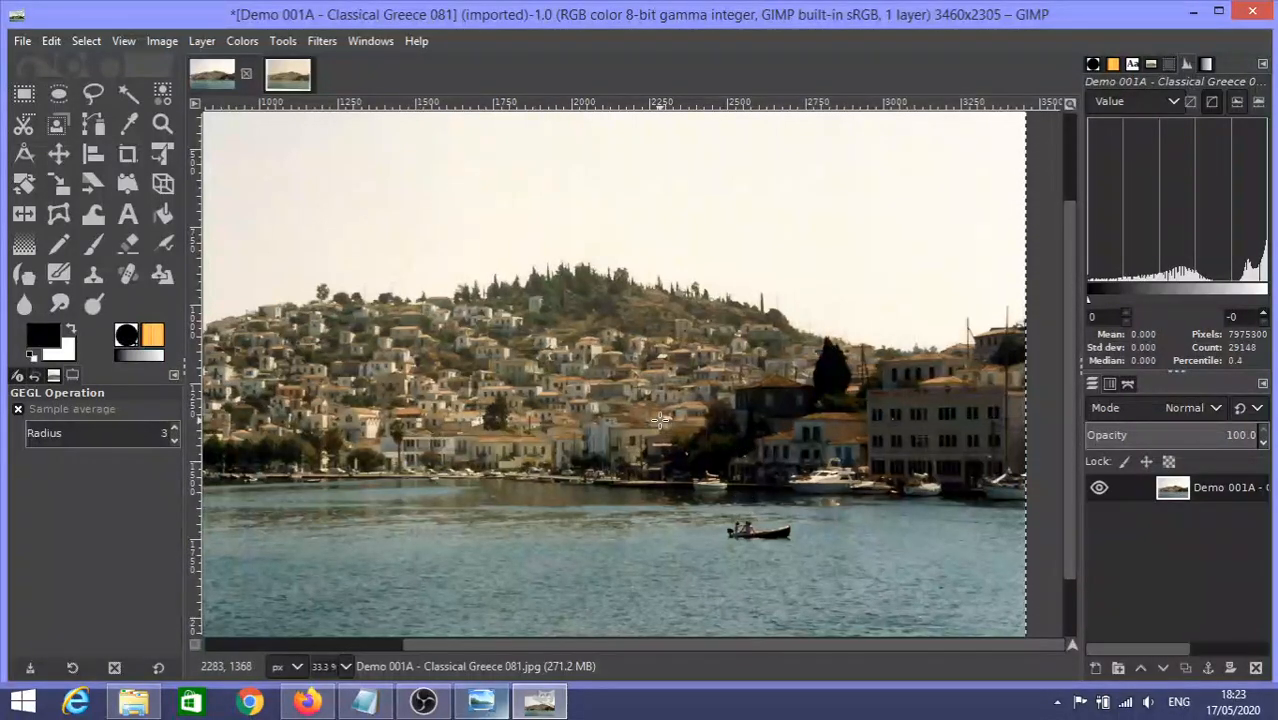
click(243, 42)
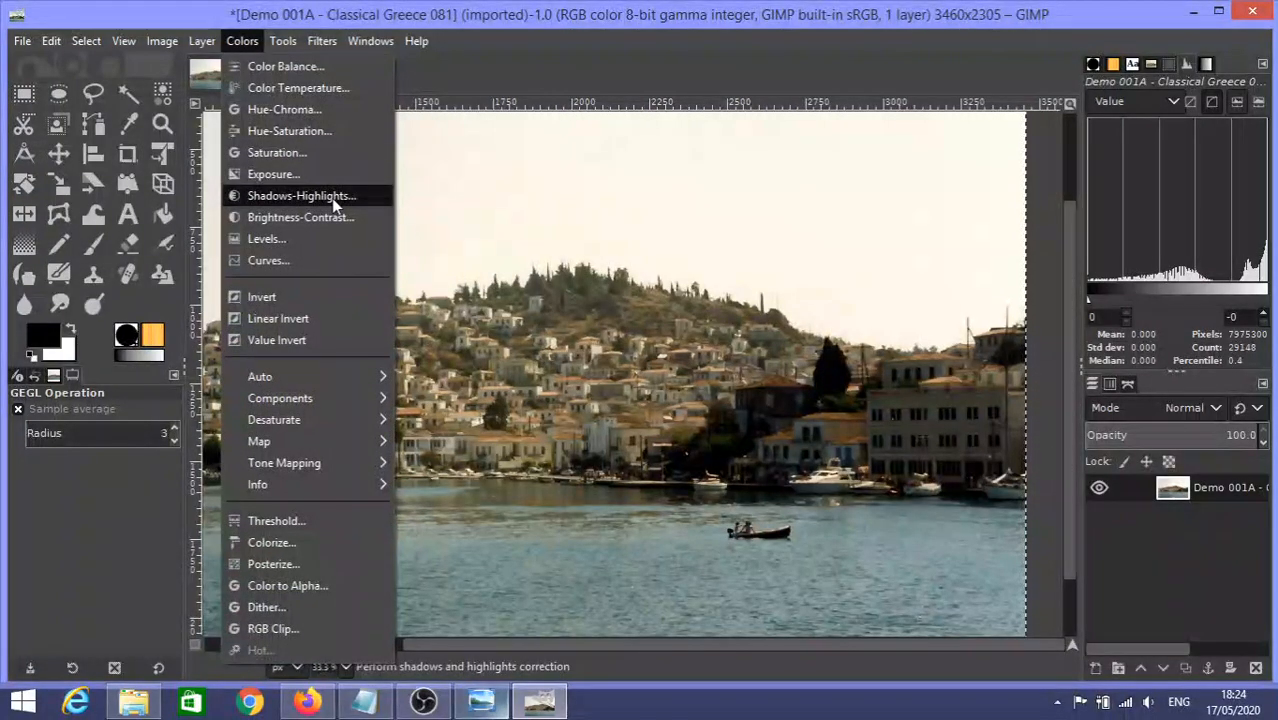
click(300, 196)
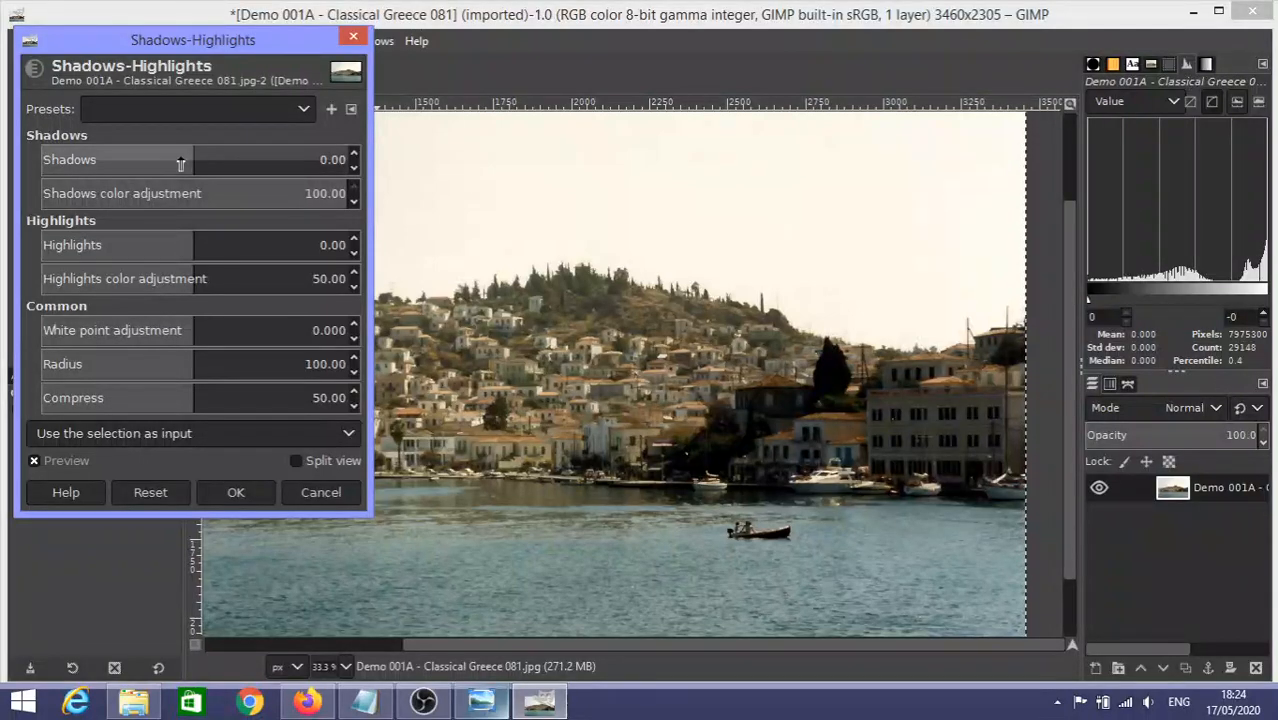
click(279, 164)
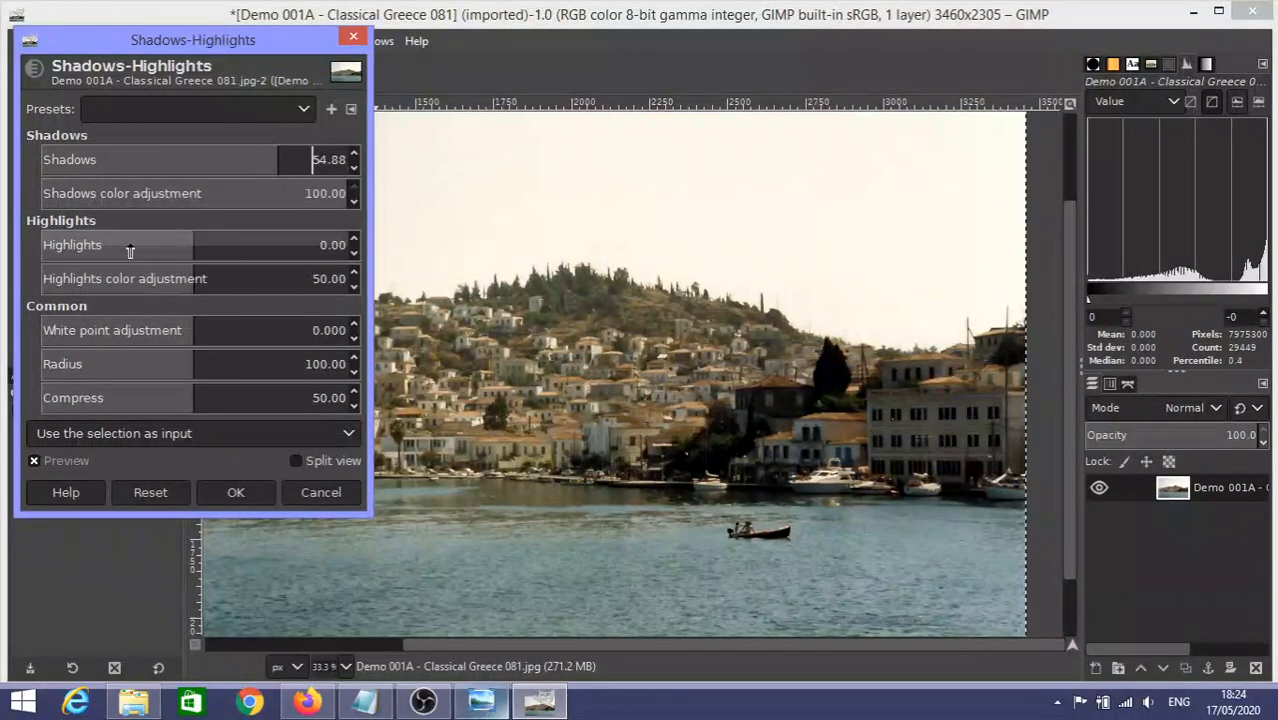
Try Highlights values of 53.05 and -48.17, and return Highlights to 0.
click(276, 249)
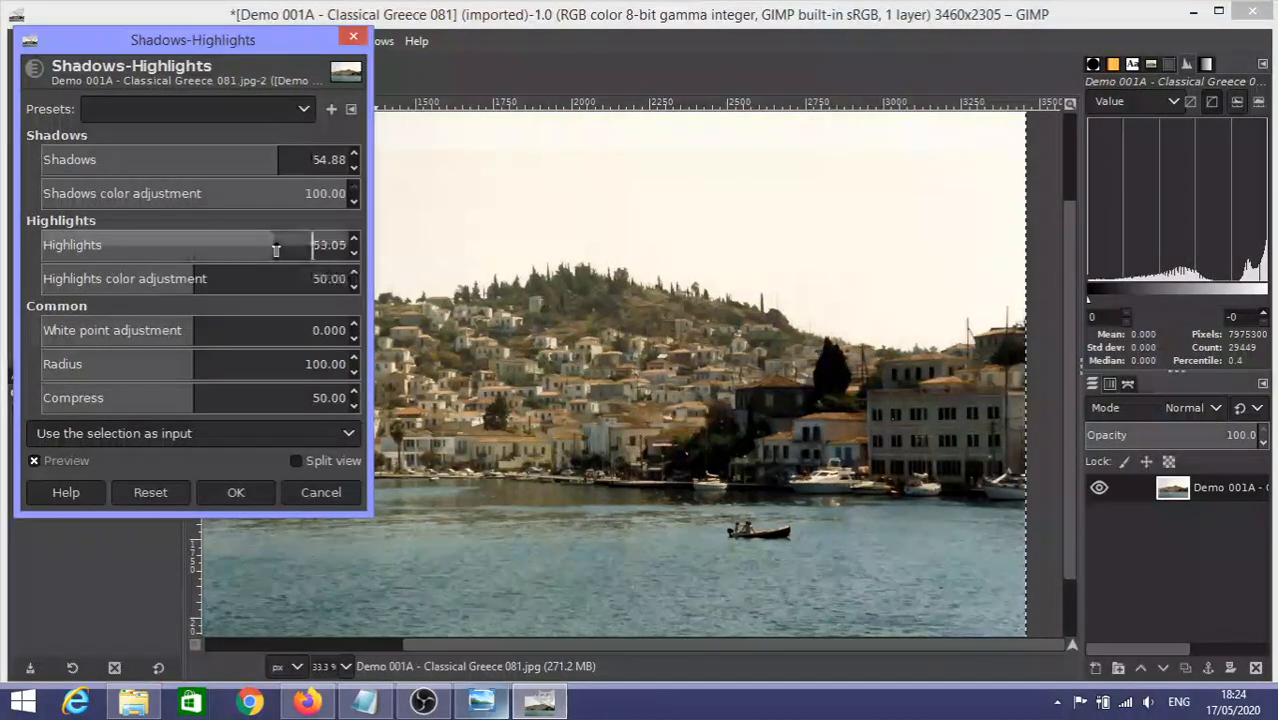
drag(276, 249, 120, 249)
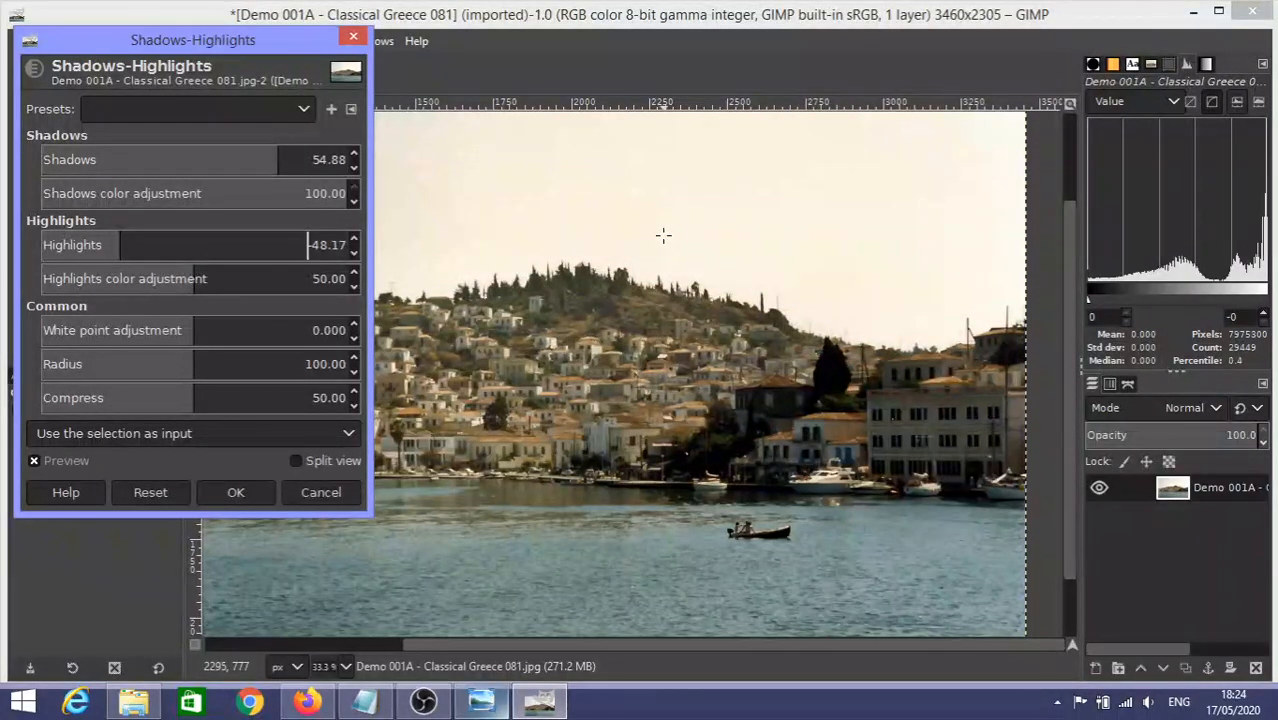
click(195, 250)
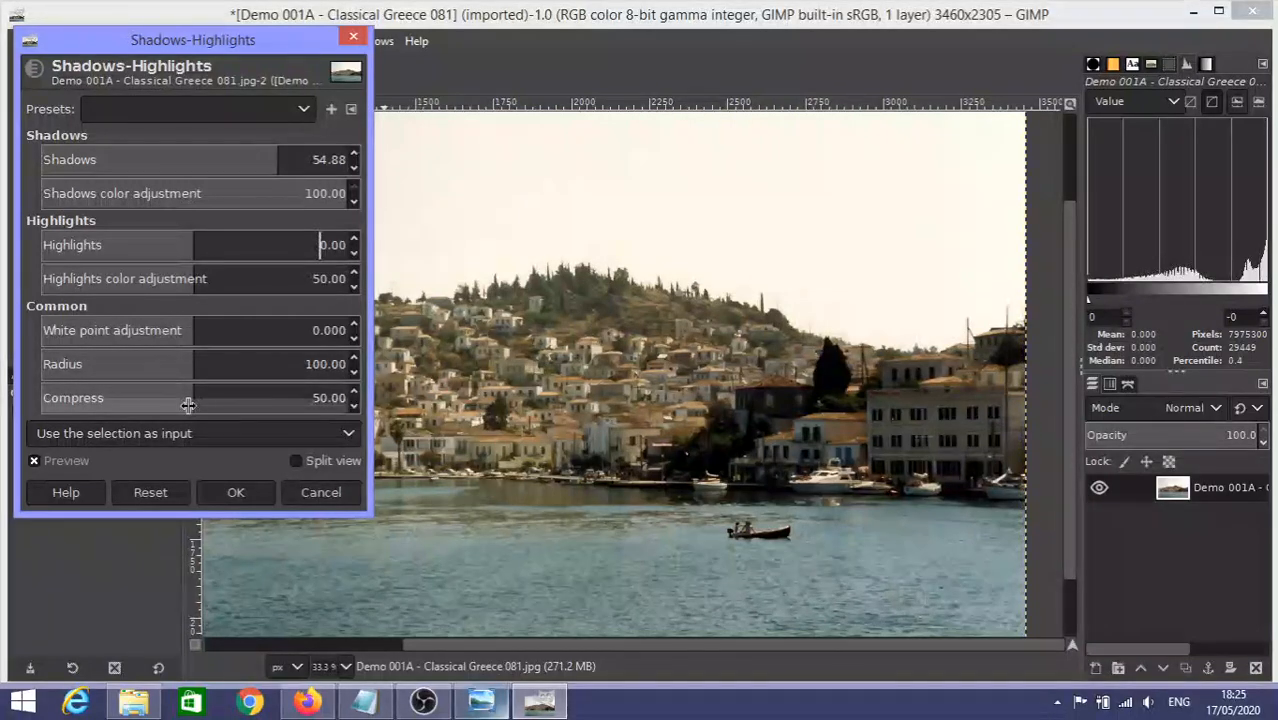
Set Compress to 24.39 and apply the Shadows-Highlights adjustment.
click(118, 400)
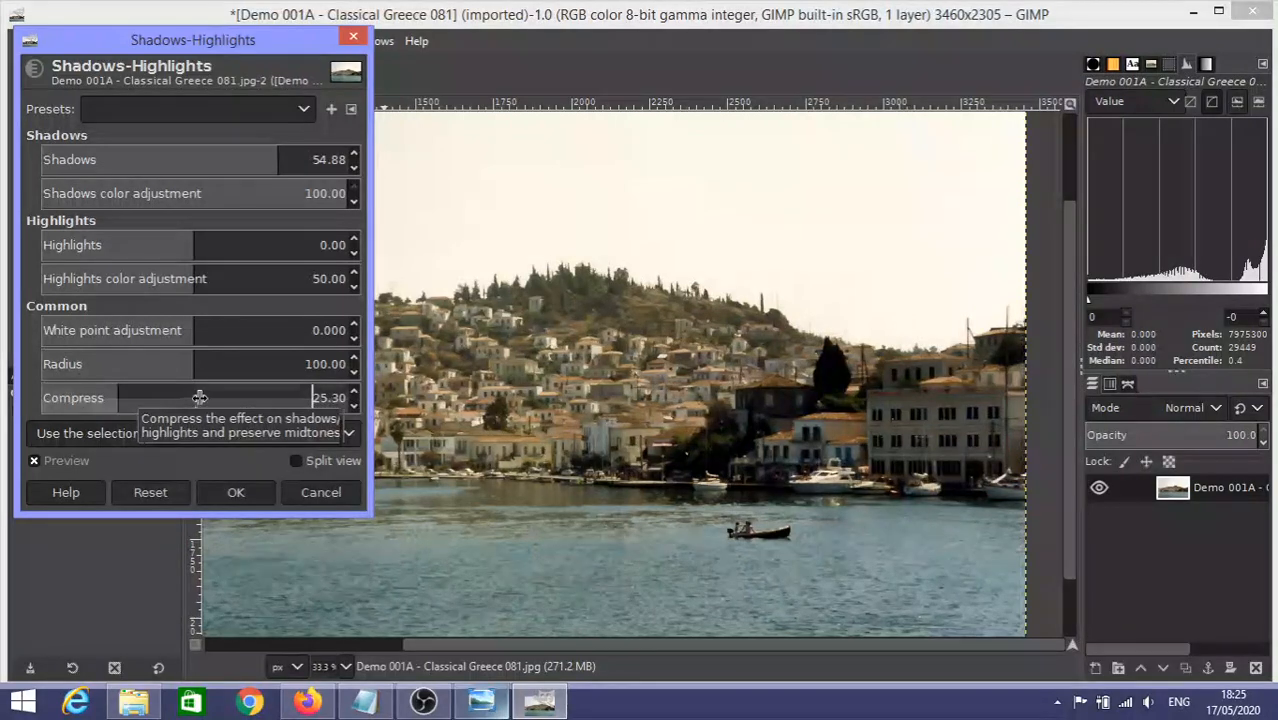
click(260, 400)
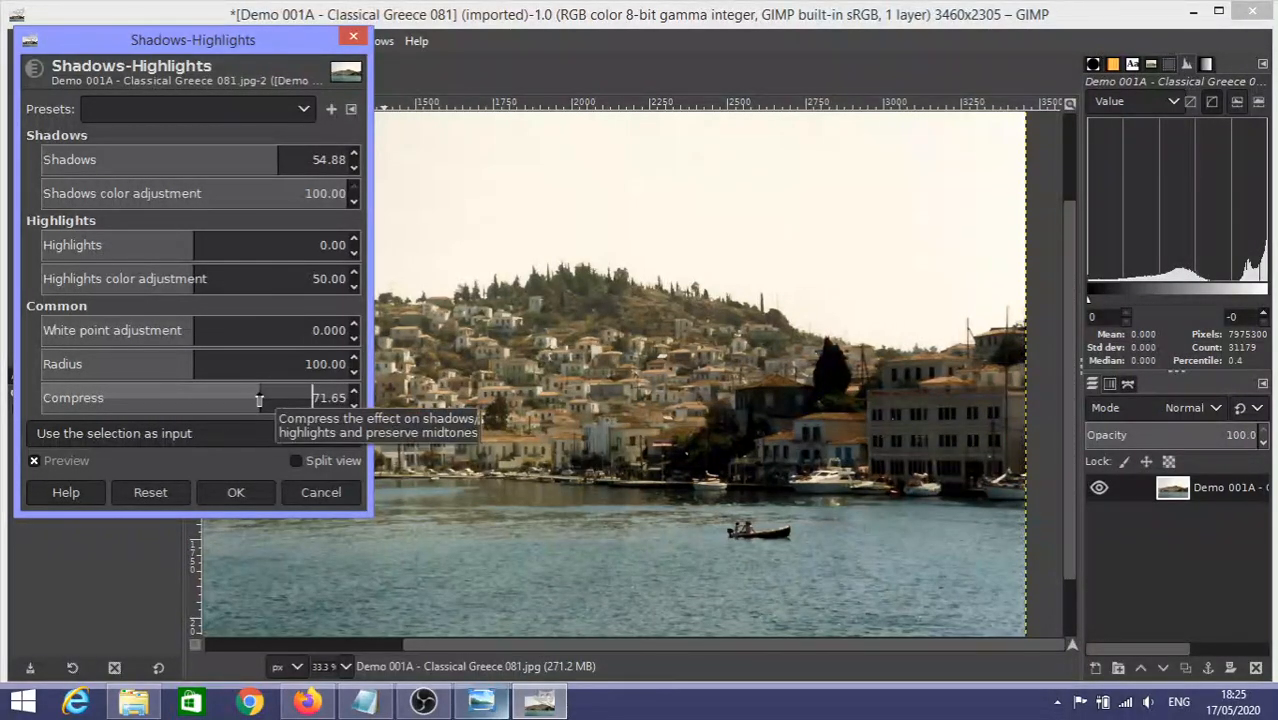
click(117, 397)
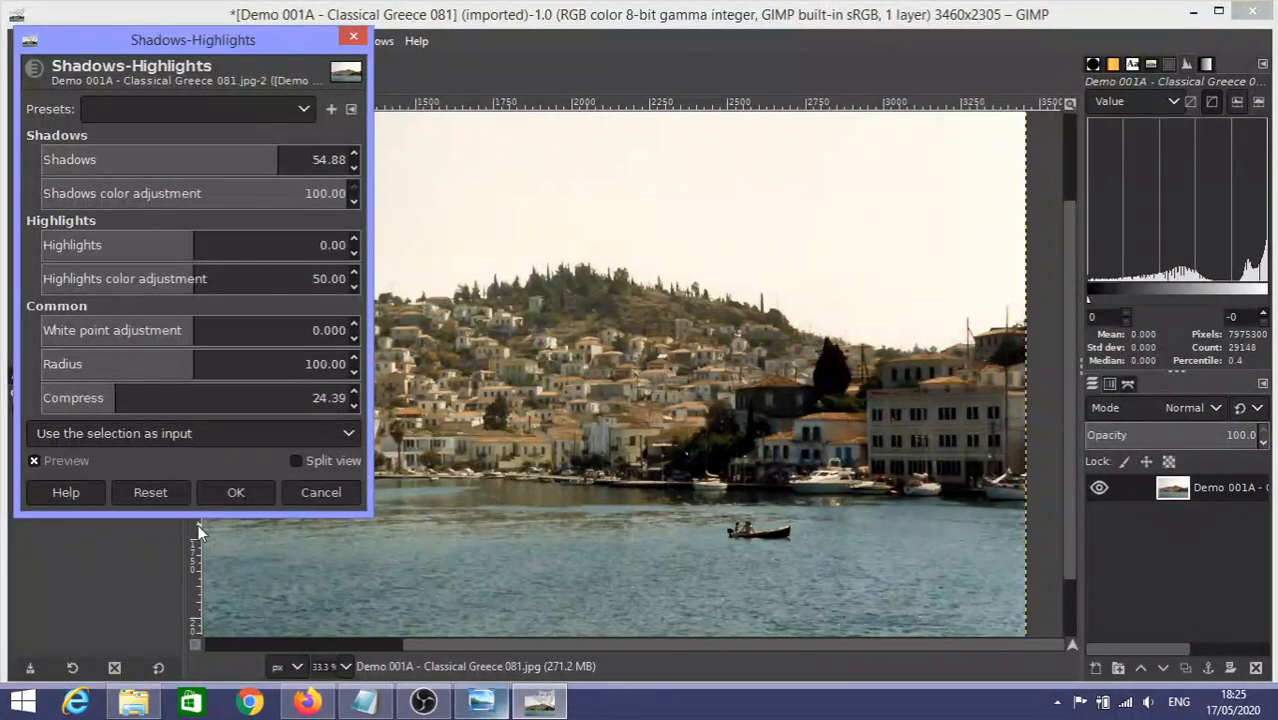
click(240, 492)
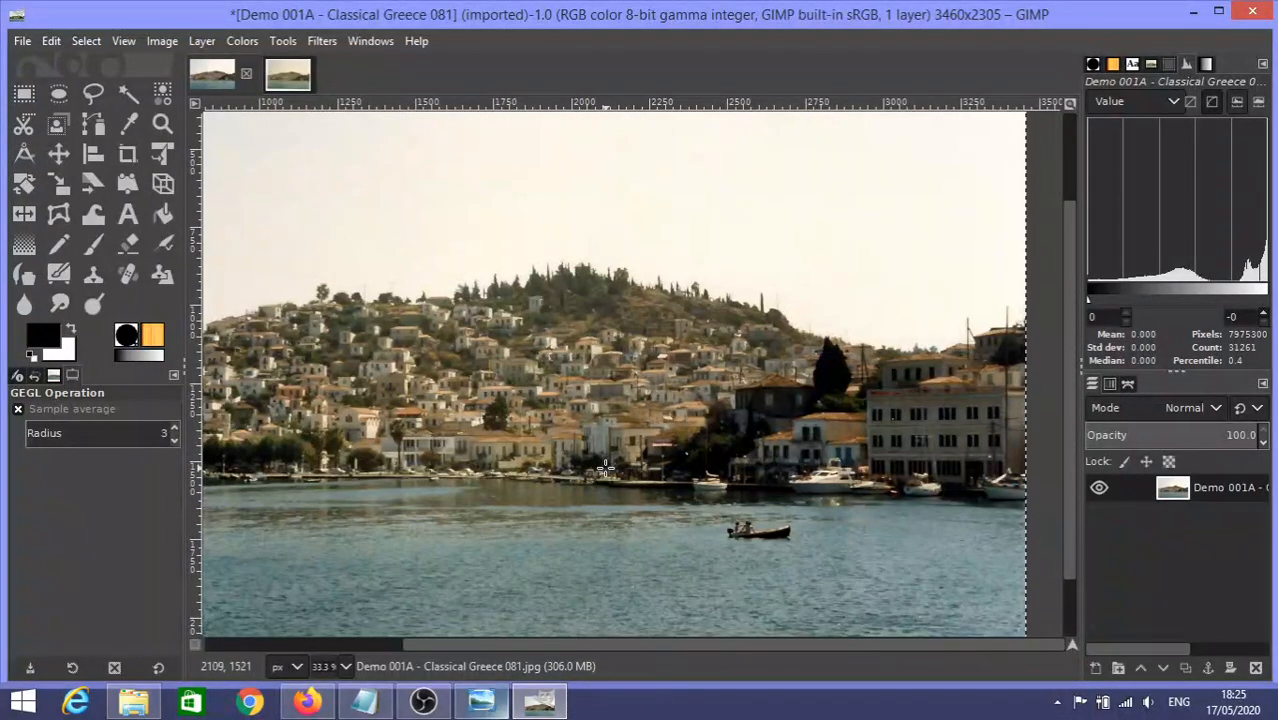
Start a Saturation adjustment on the photo and try a Scale of 1.523.
scroll(647, 368, down, 1)
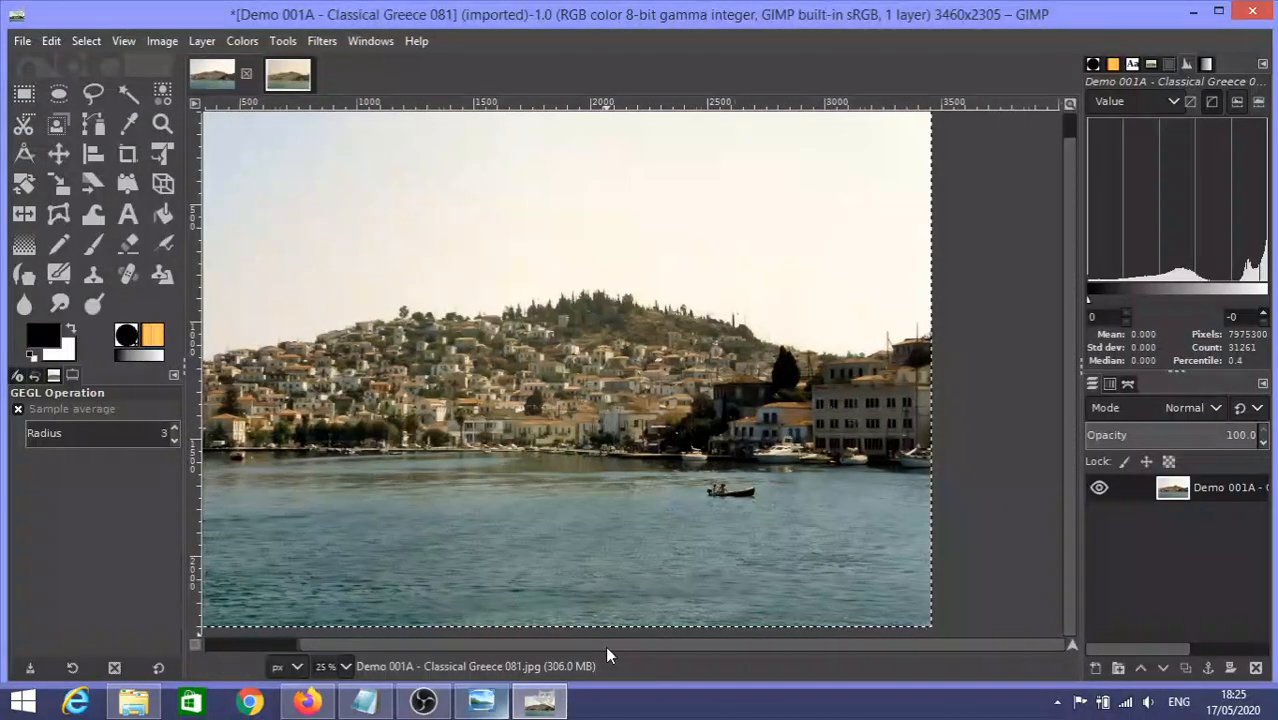
drag(605, 646, 483, 643)
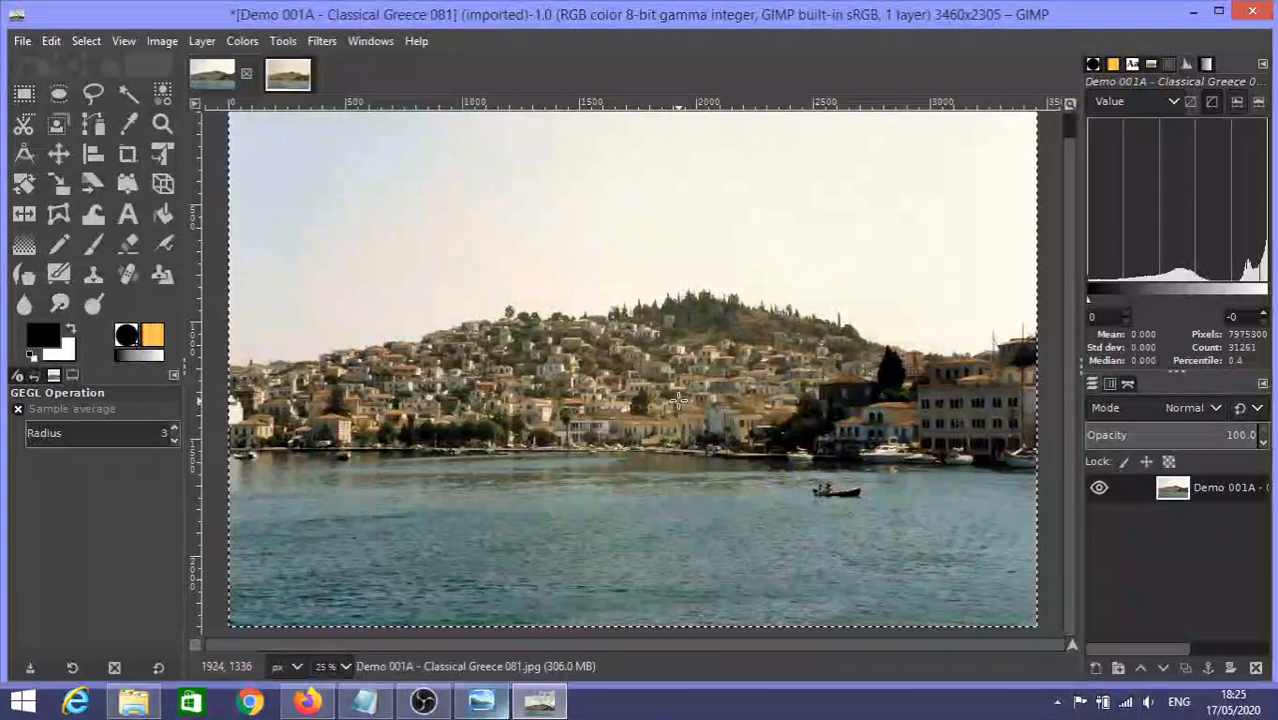
scroll(678, 400, up, 2)
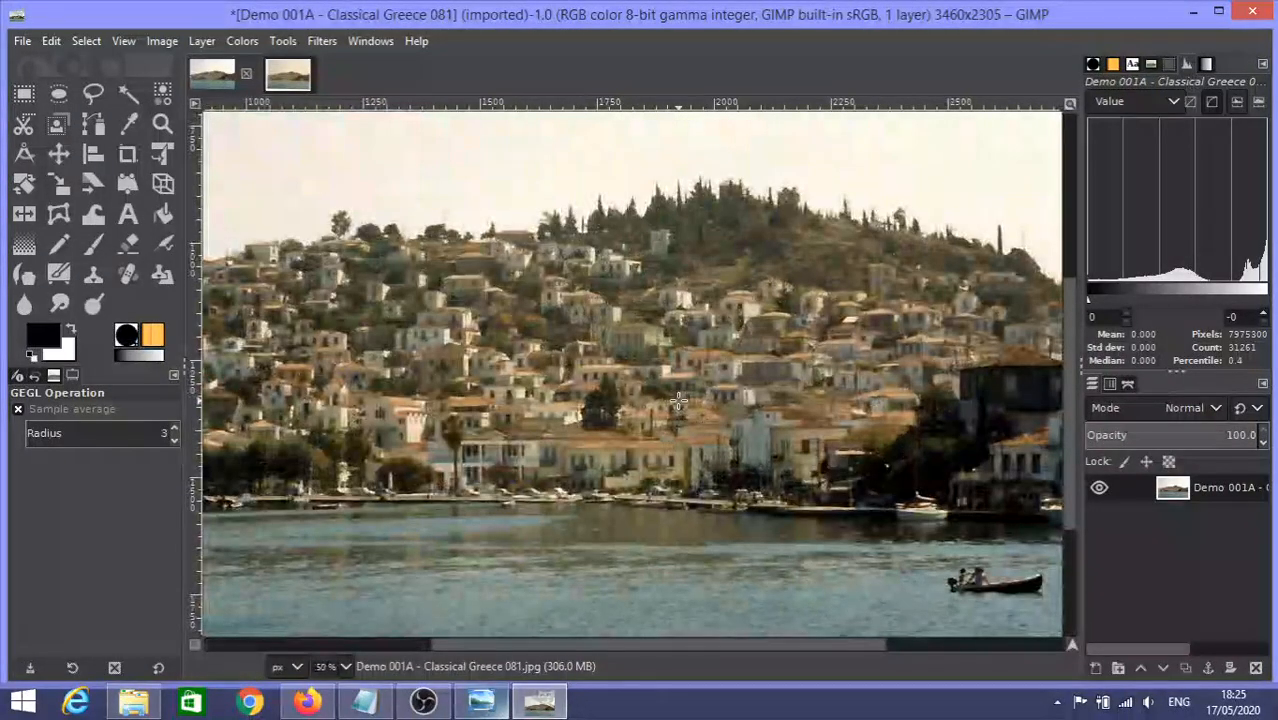
scroll(678, 400, up, 1)
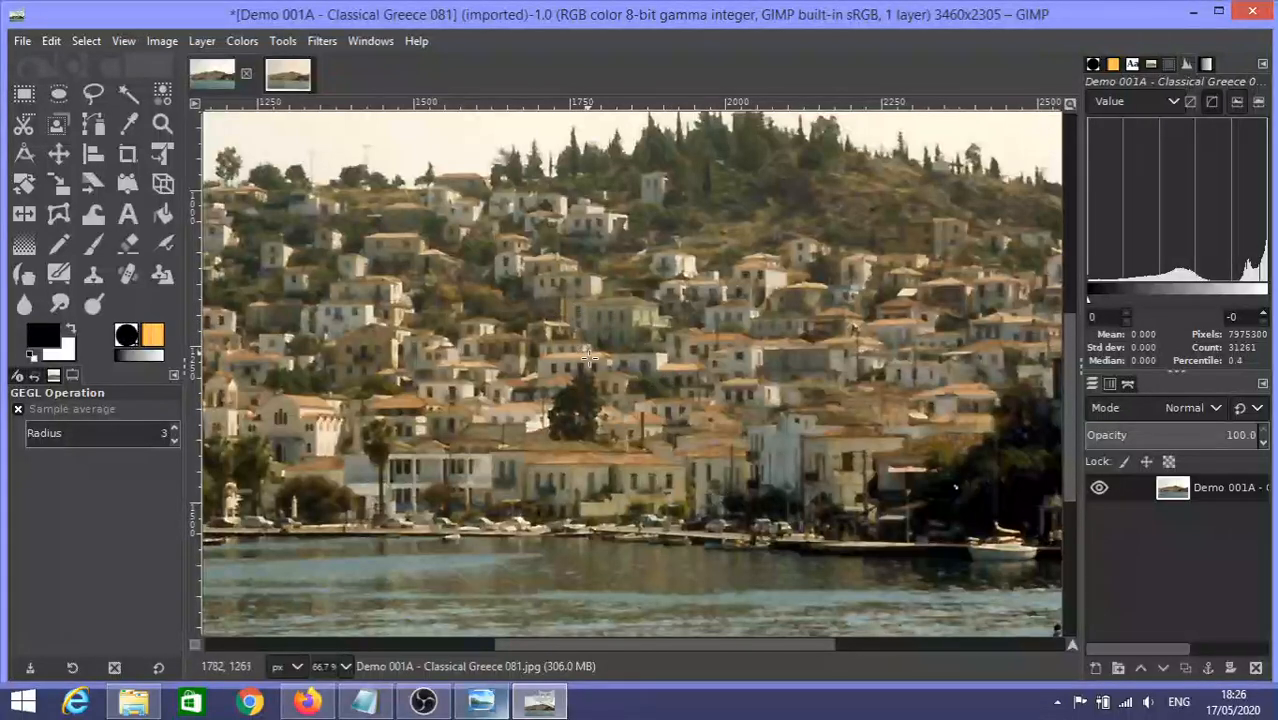
click(242, 44)
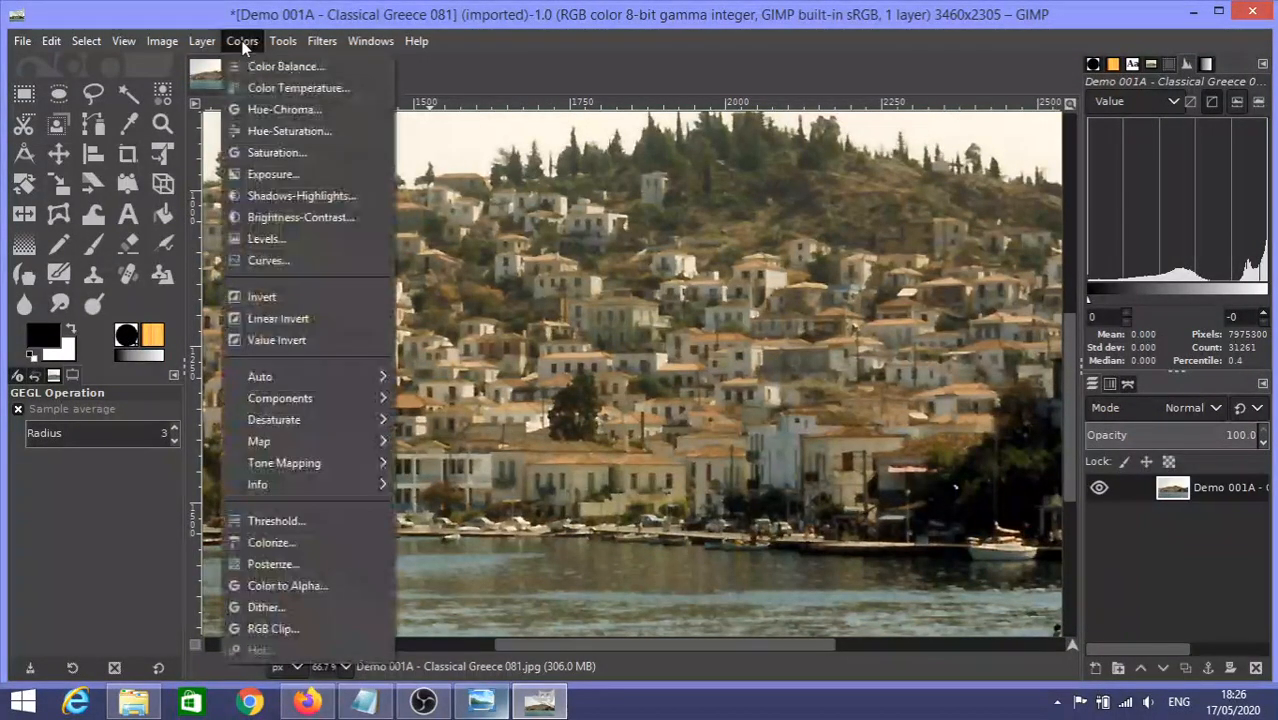
click(288, 153)
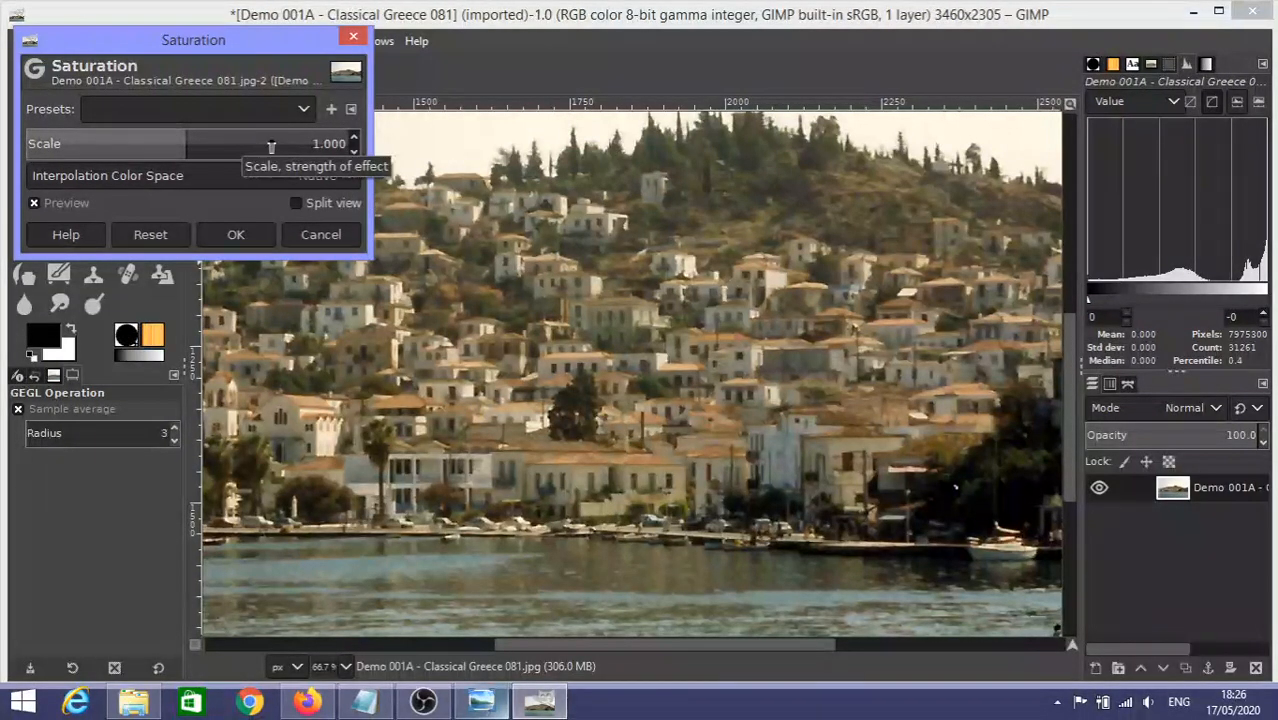
drag(271, 147, 204, 147)
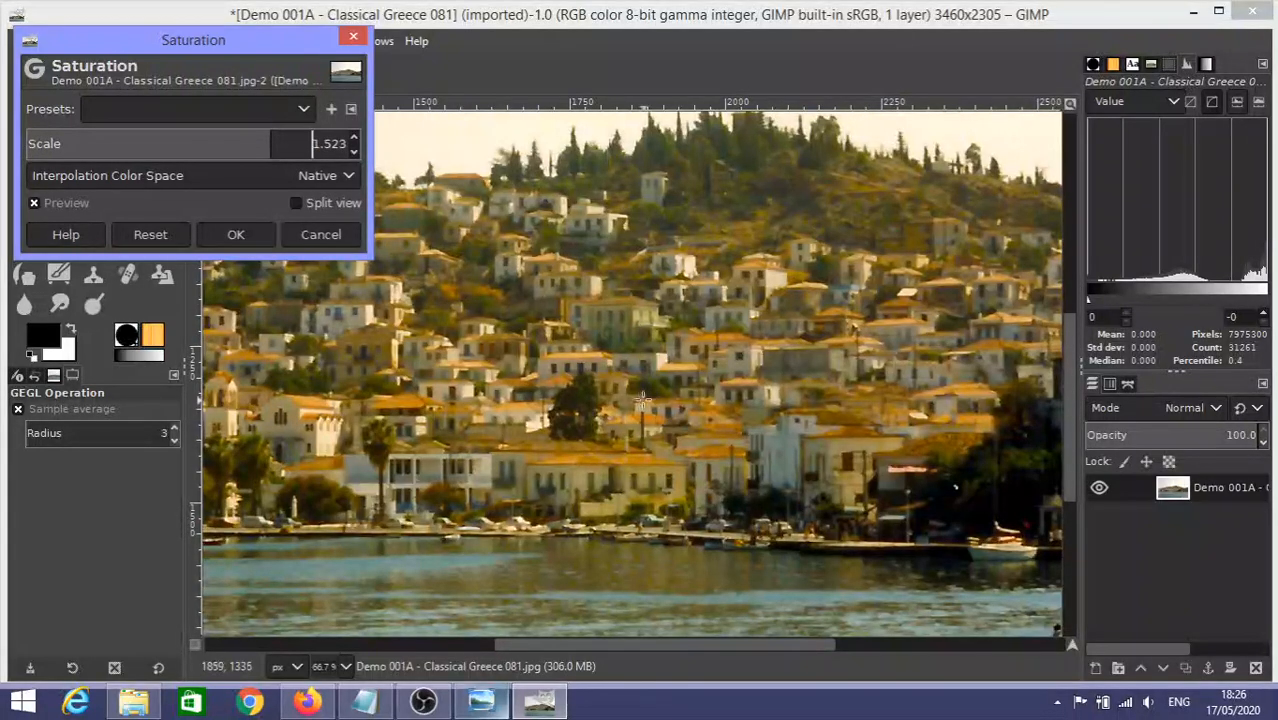
Set the saturation Scale to 1.151 and apply the adjustment.
click(229, 146)
drag(229, 146, 219, 147)
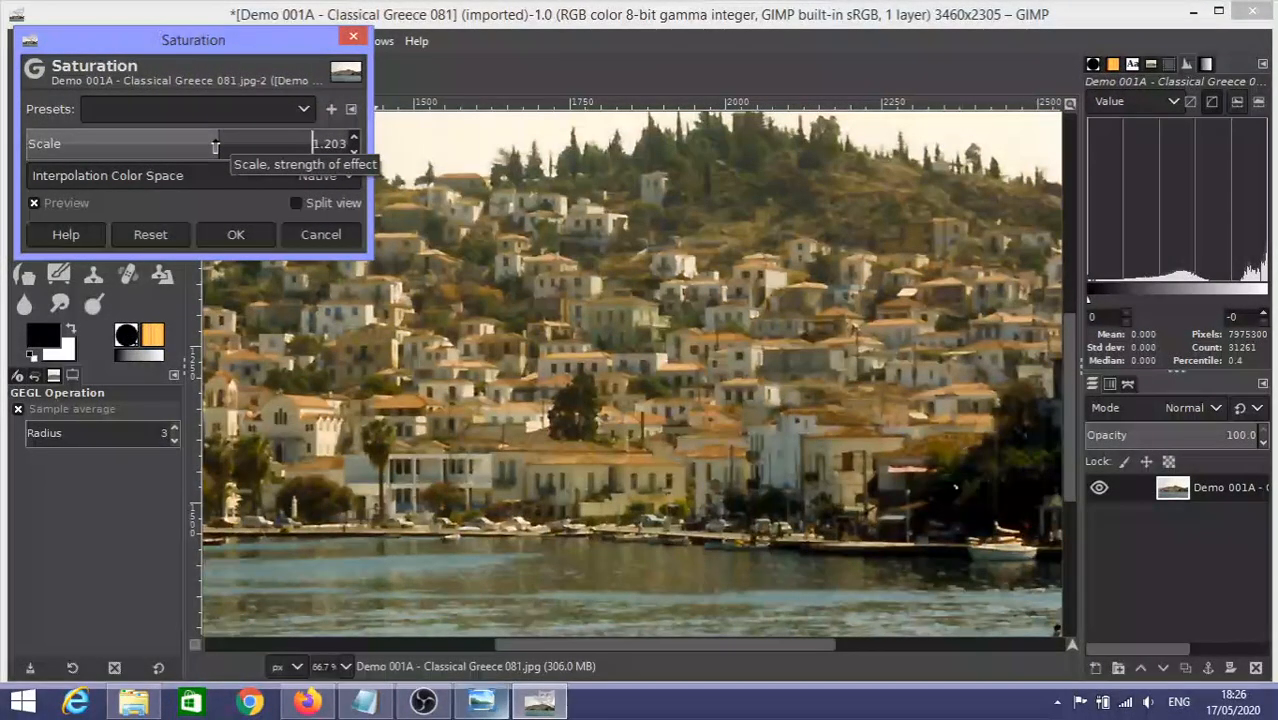
click(214, 147)
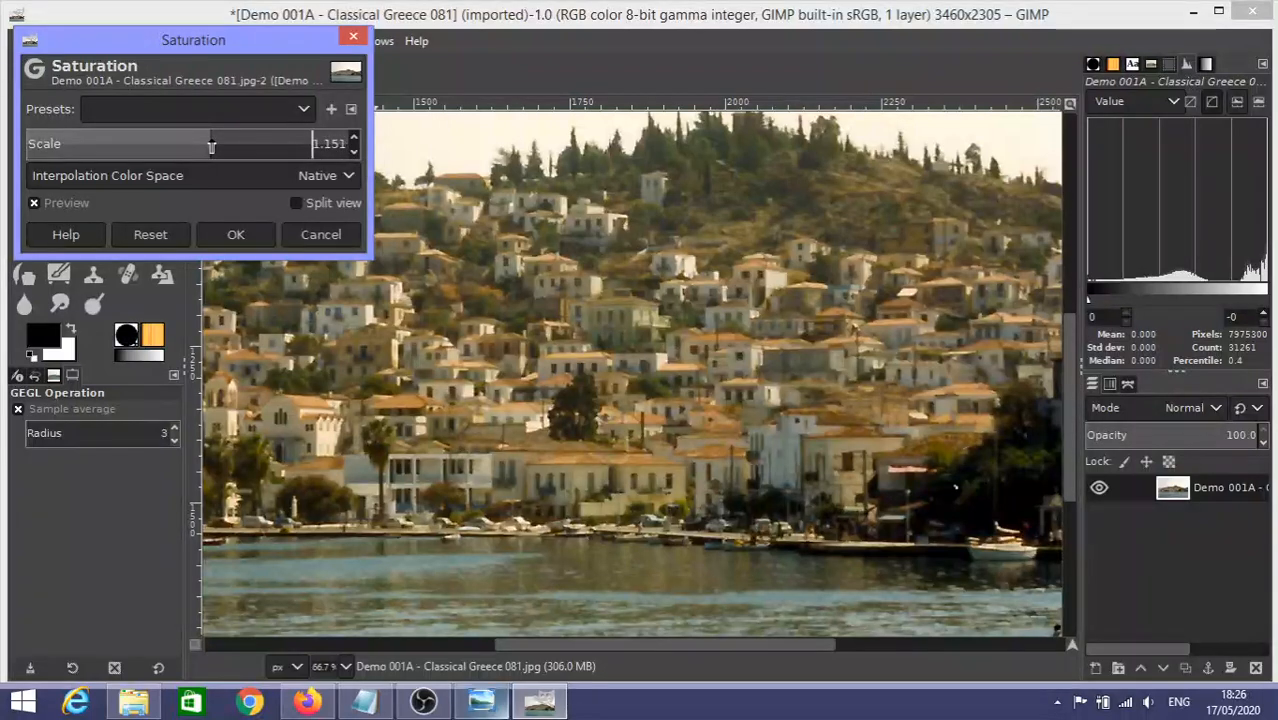
click(210, 146)
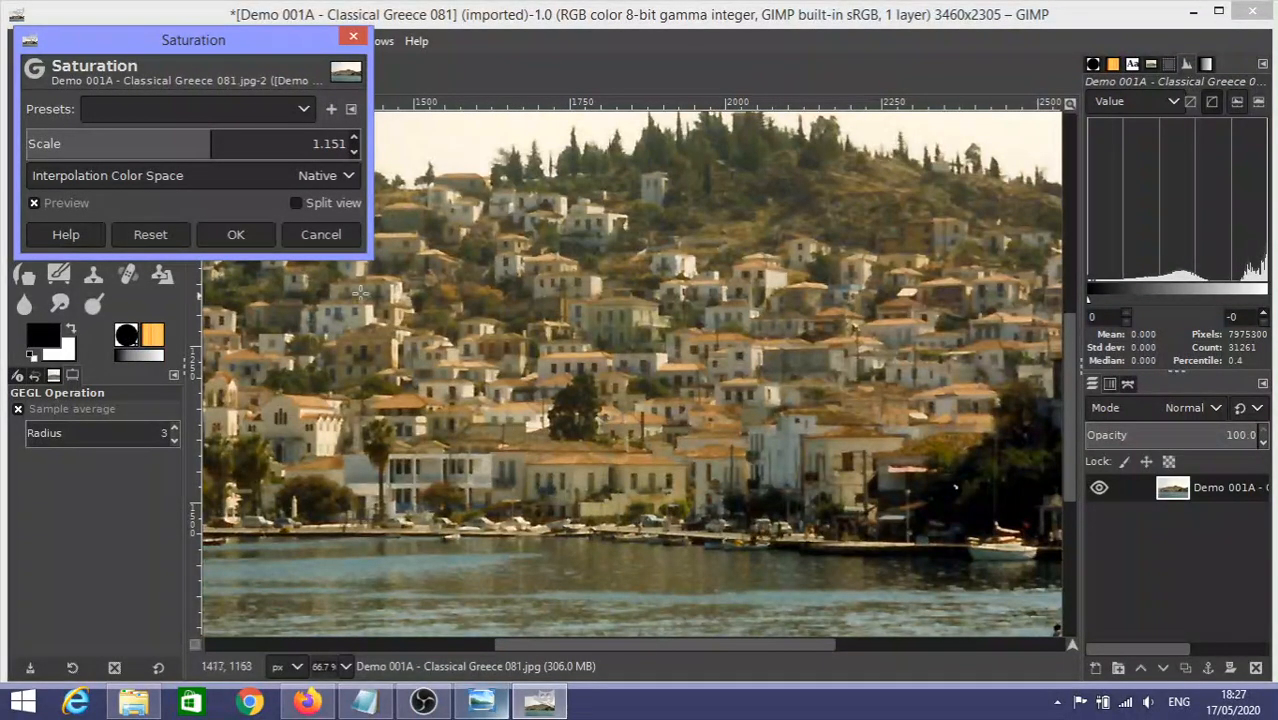
click(237, 235)
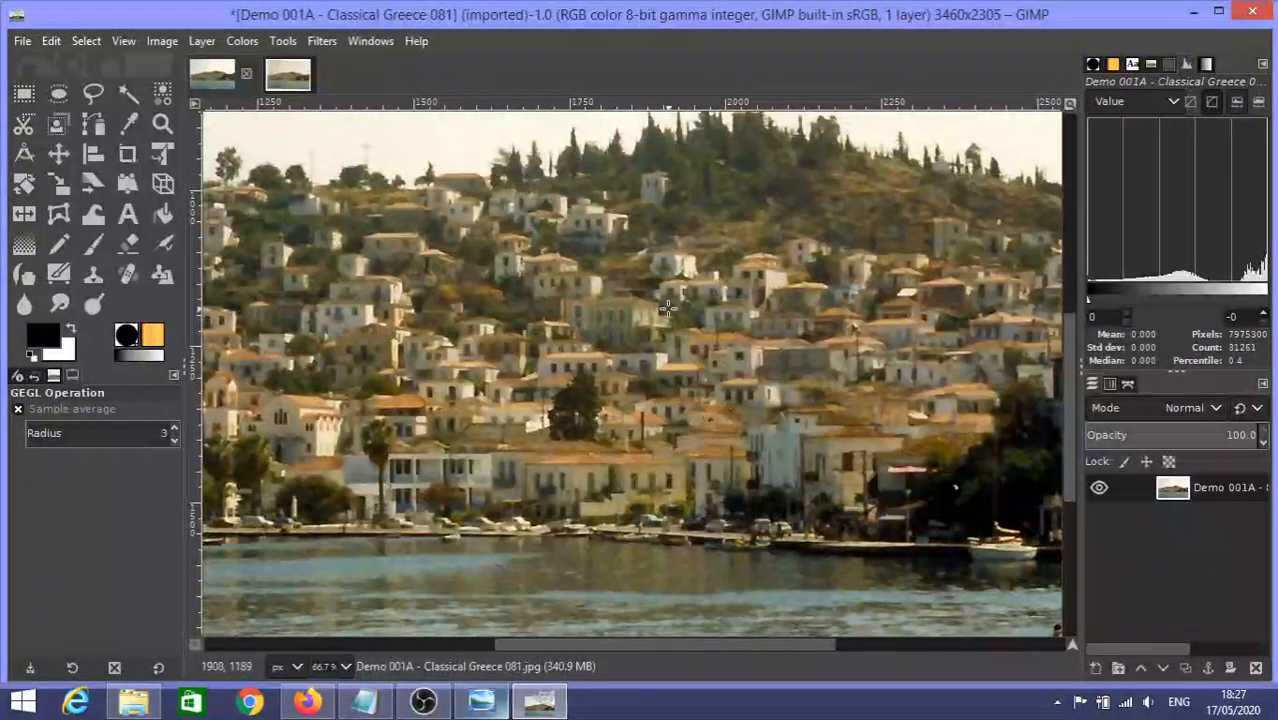
Try Brightness values of 32, -40 and 35 in a Brightness-Contrast adjustment.
scroll(662, 297, down, 1)
scroll(662, 297, down, 1)
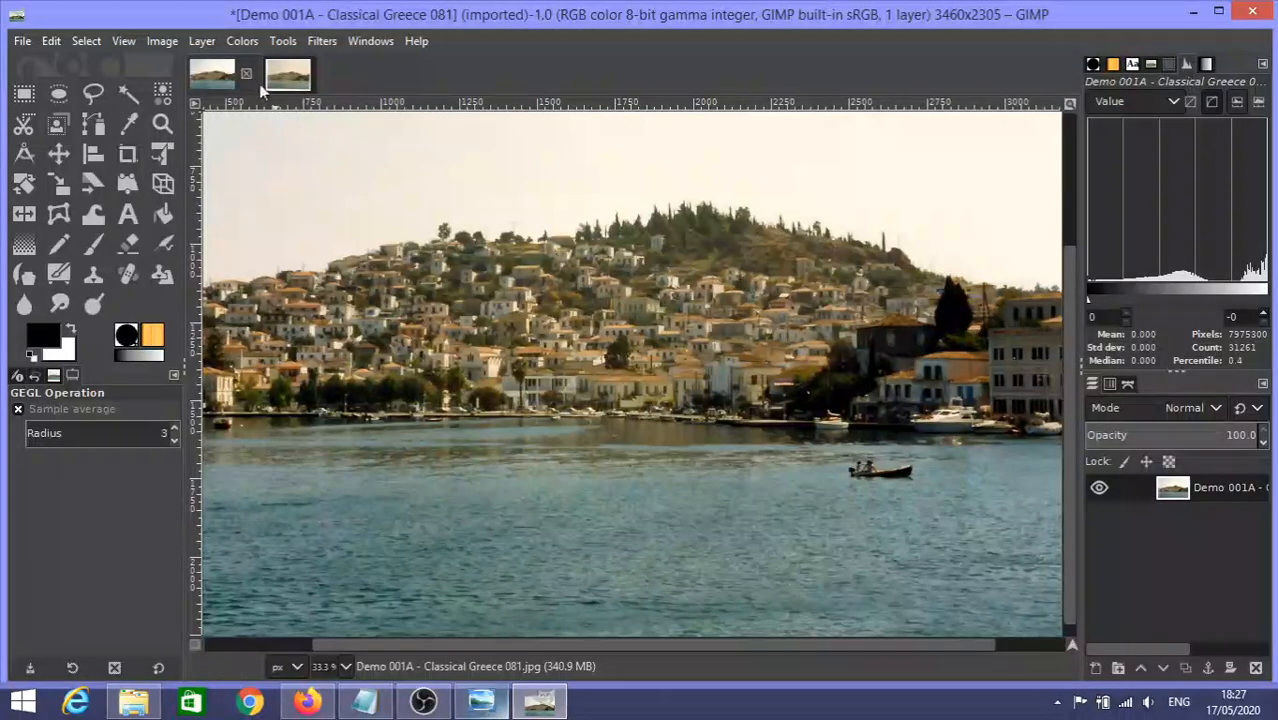
click(243, 41)
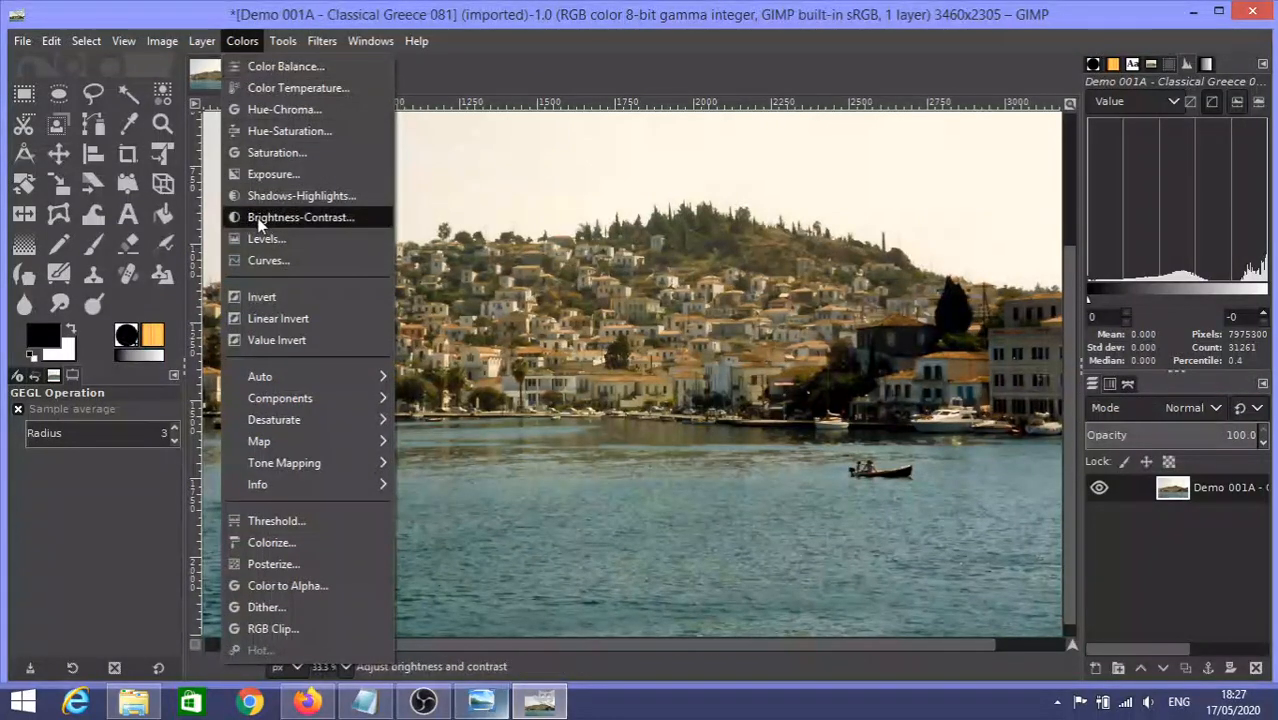
click(316, 230)
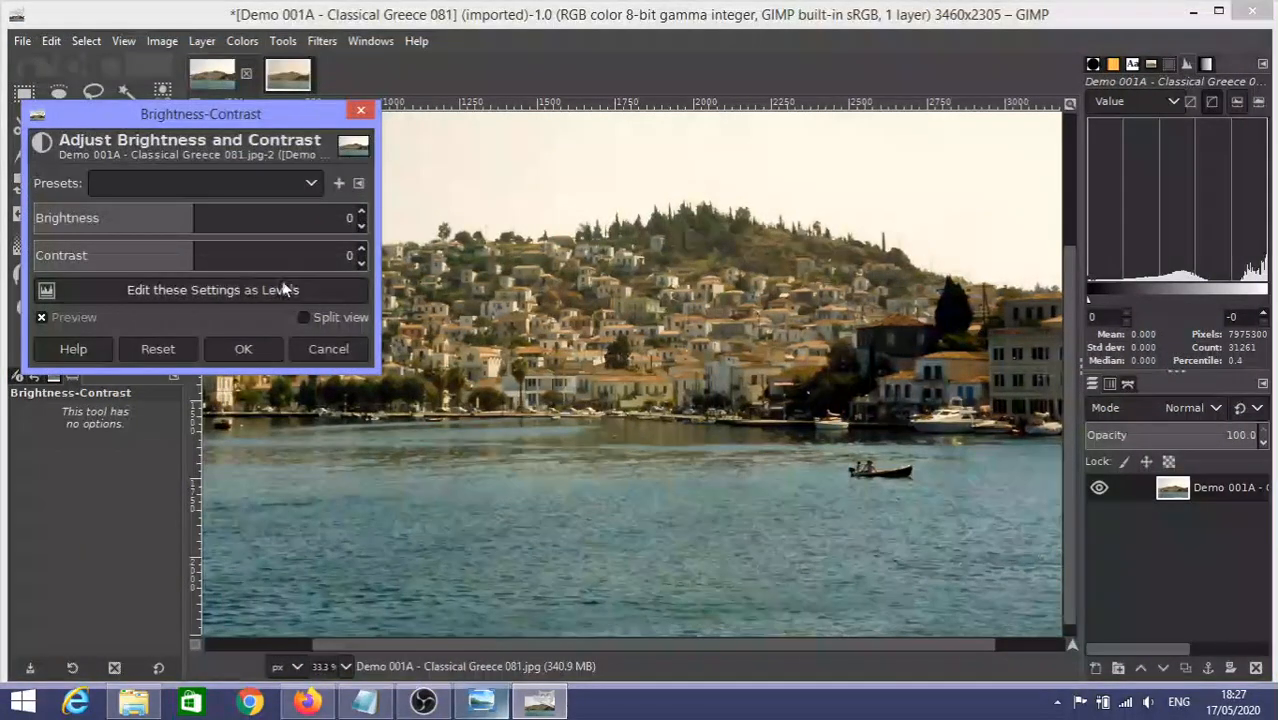
click(234, 222)
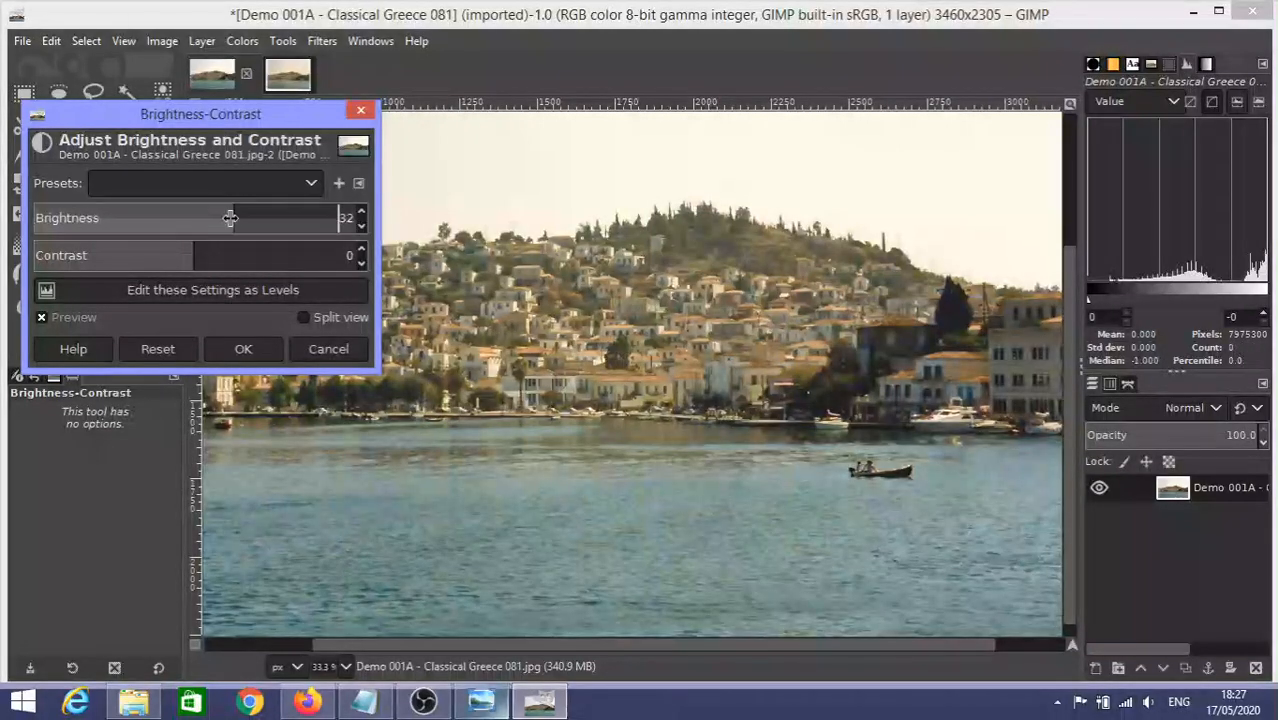
click(147, 222)
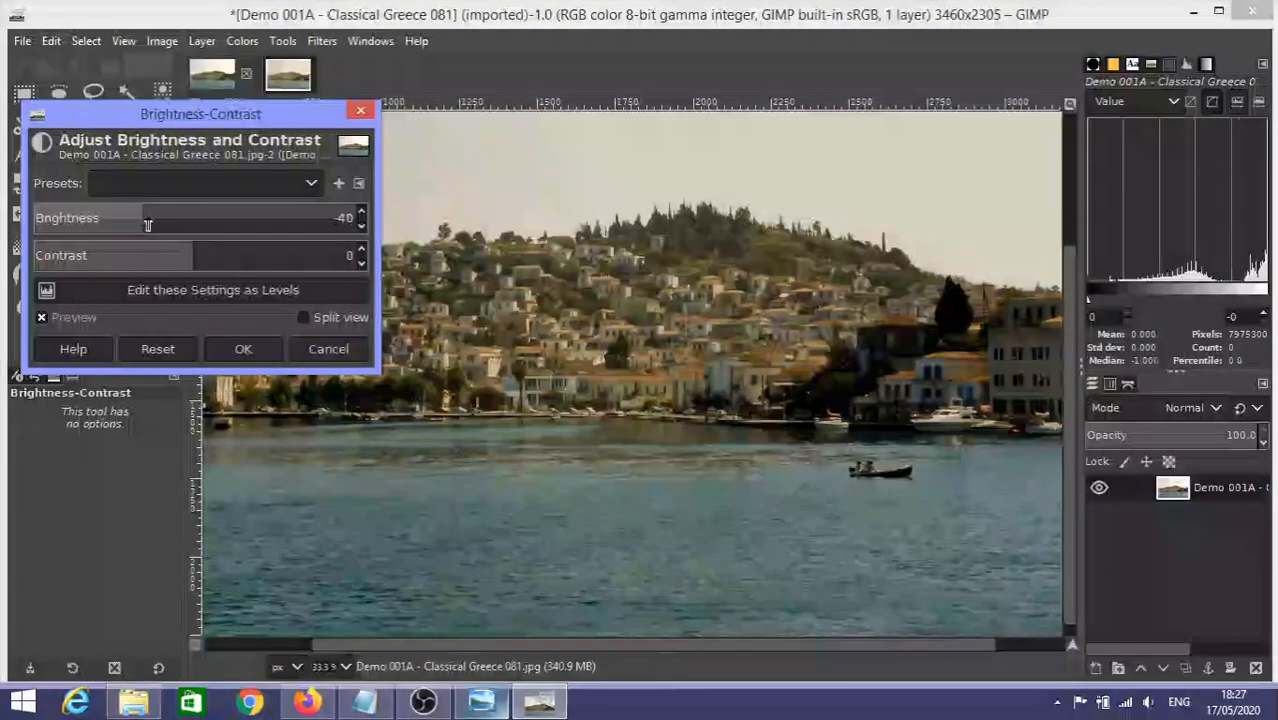
click(237, 223)
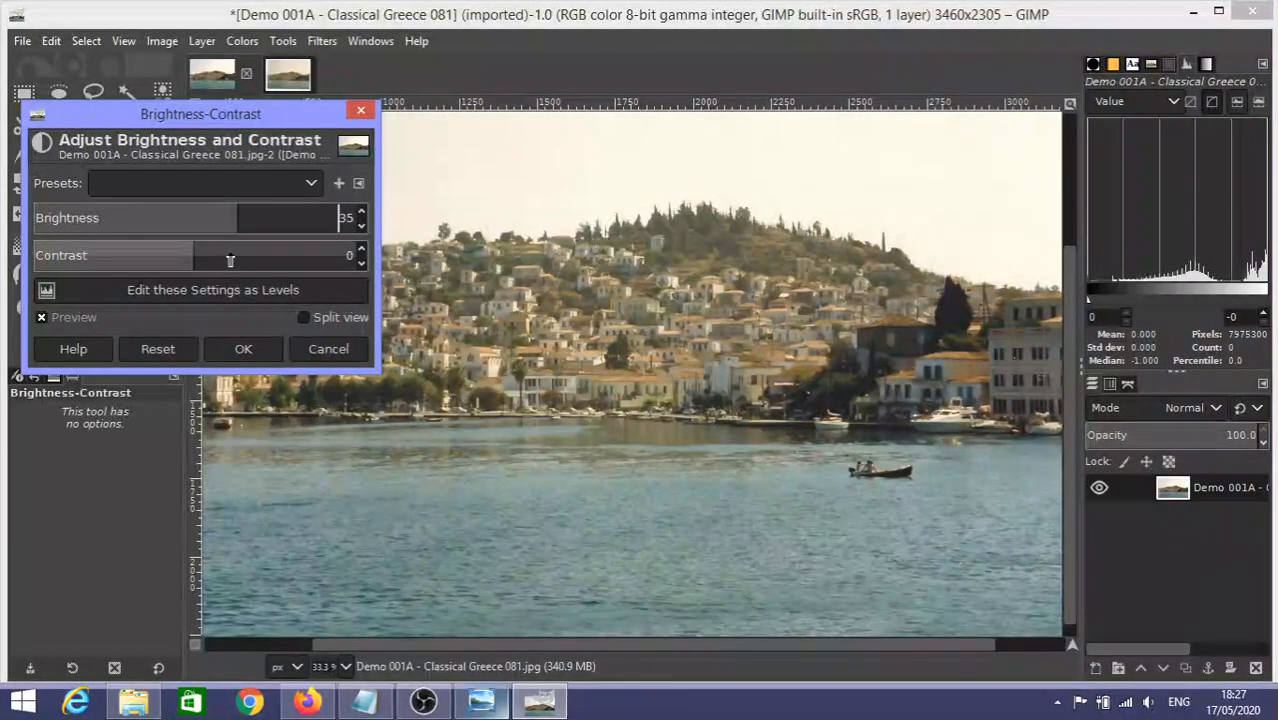
Try raised and lowered Contrast, including values of -26 and 41, and cancel the Brightness-Contrast adjustment.
click(230, 258)
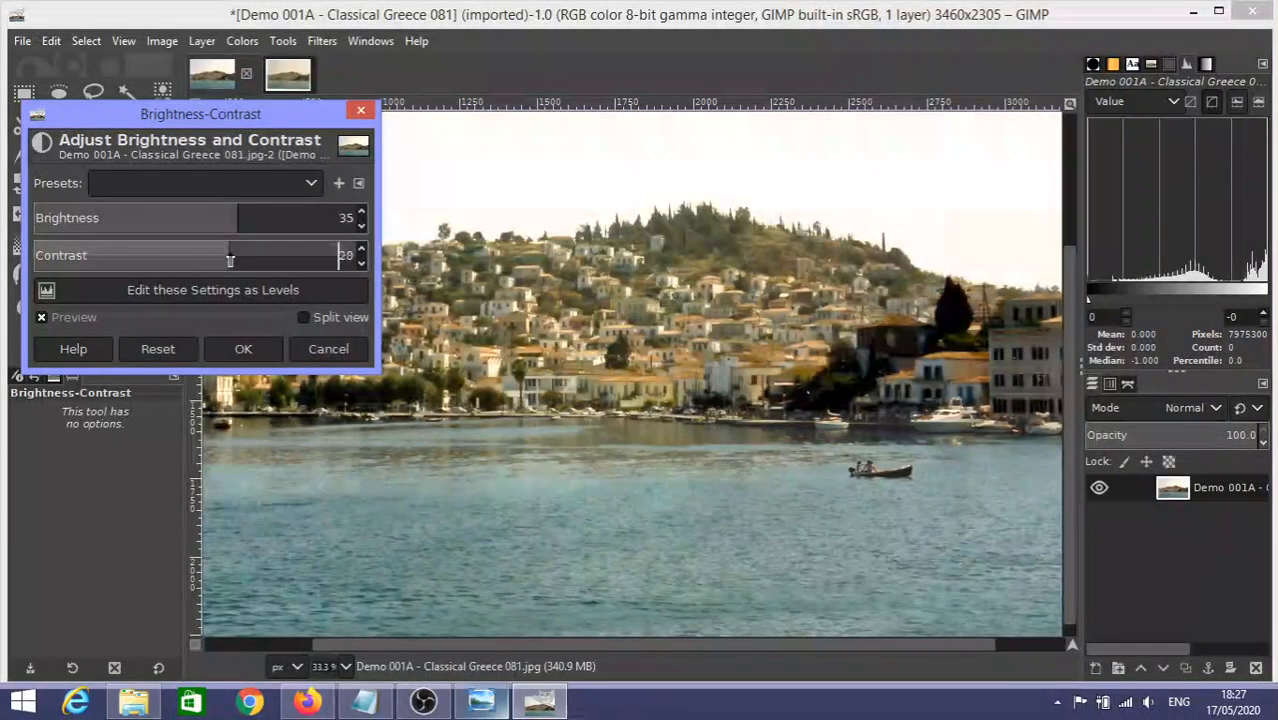
click(162, 254)
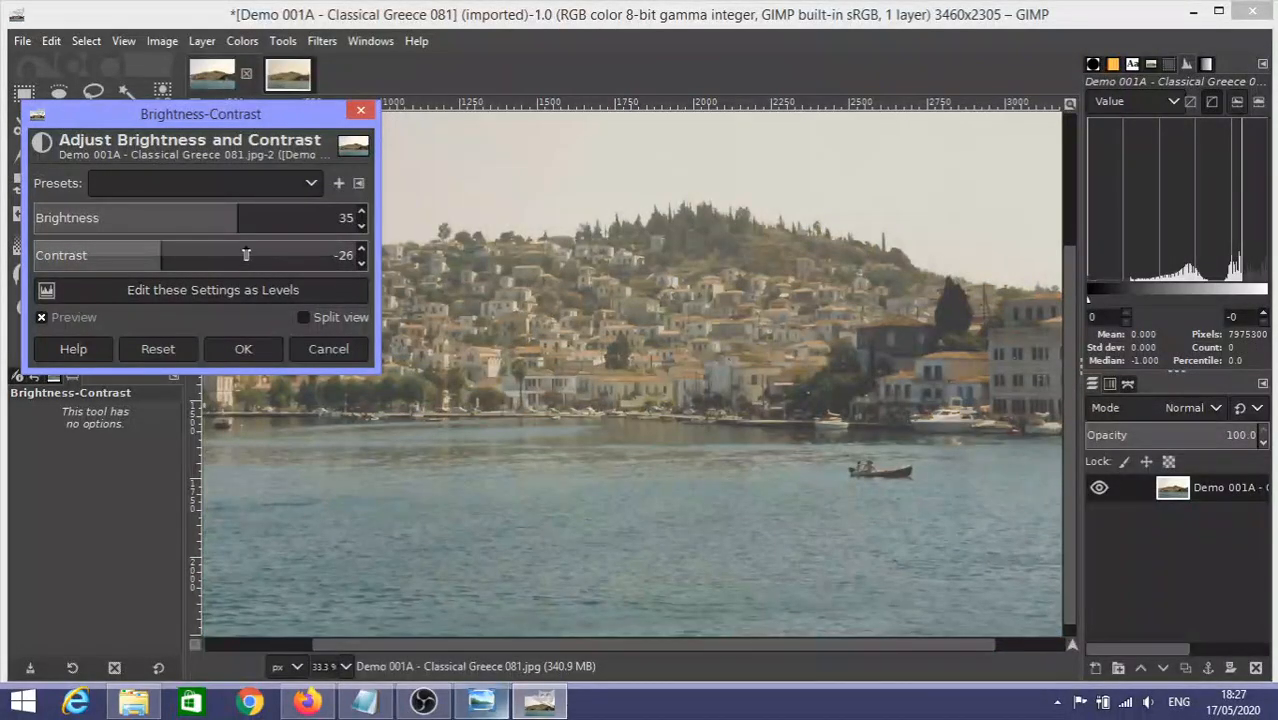
click(246, 255)
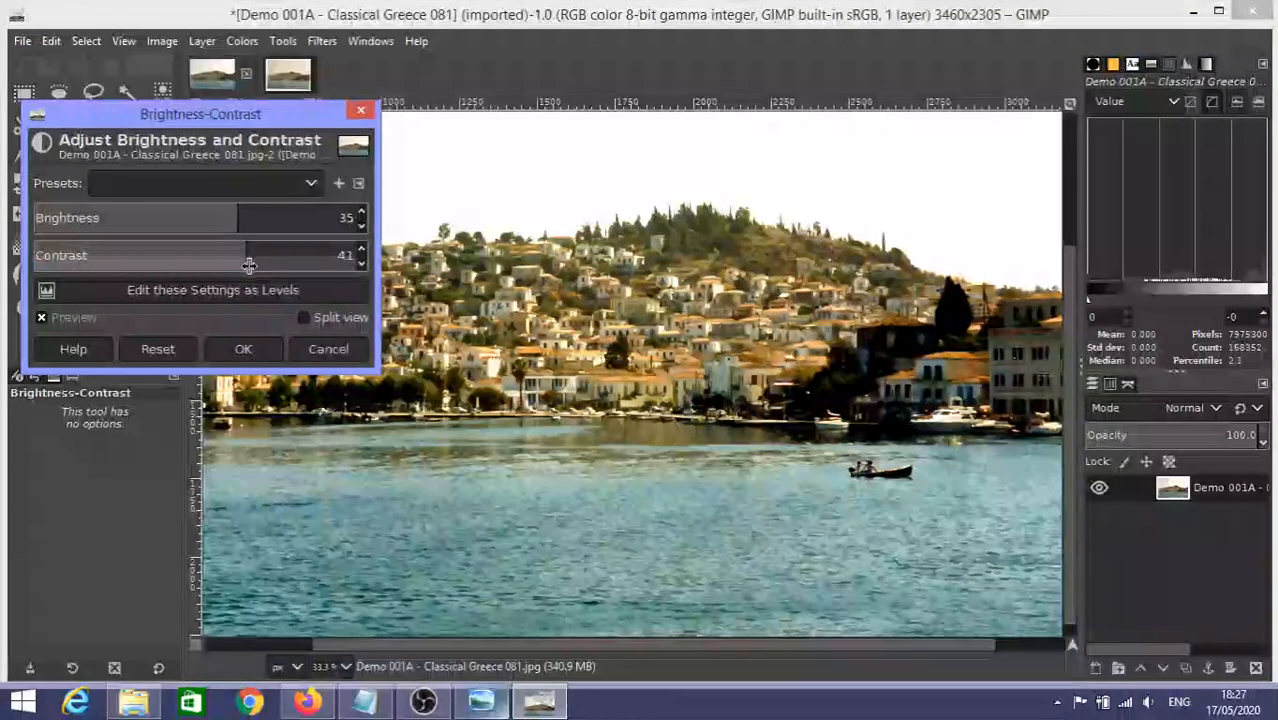
click(324, 349)
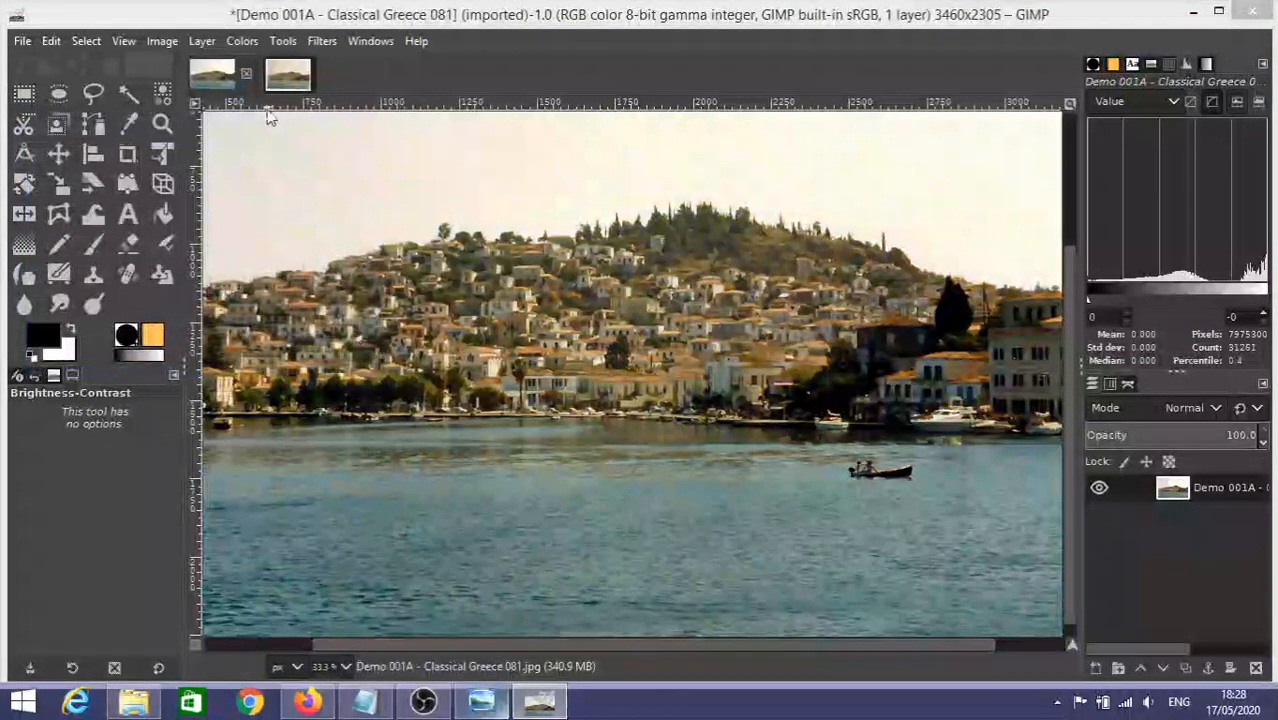
Start an Exposure adjustment on the photo and try an Exposure of 1.
click(246, 41)
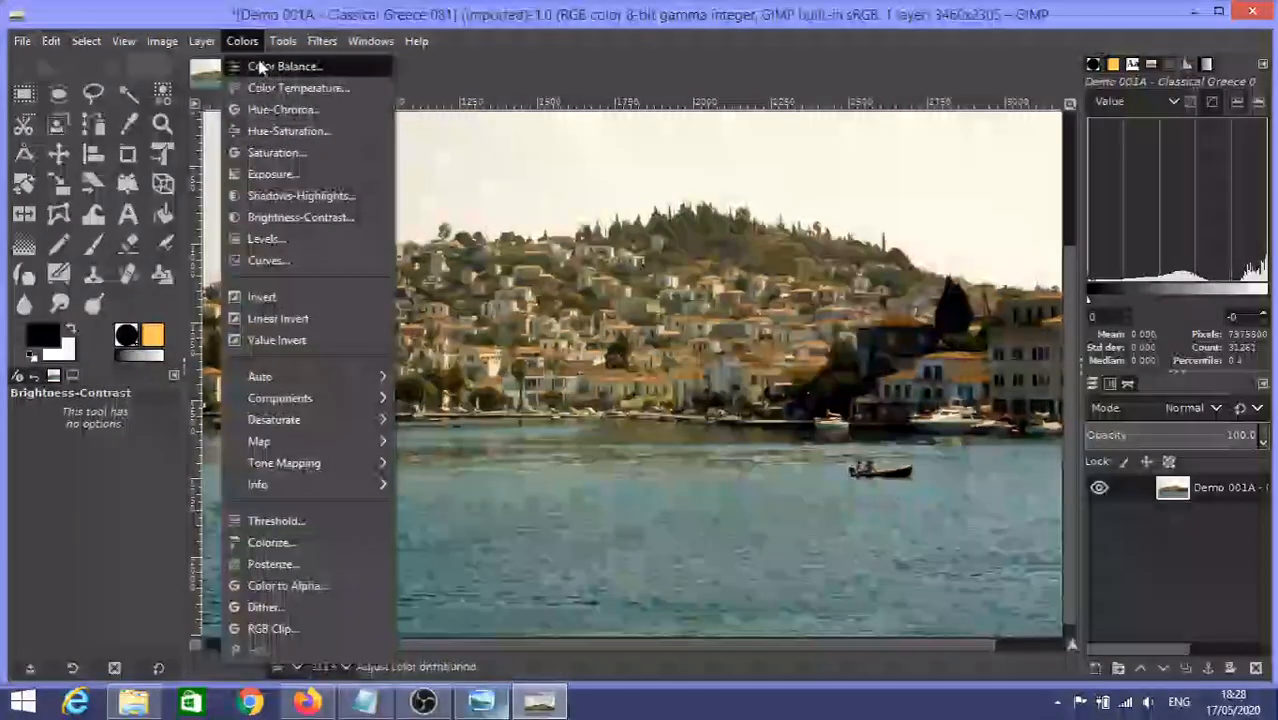
click(269, 174)
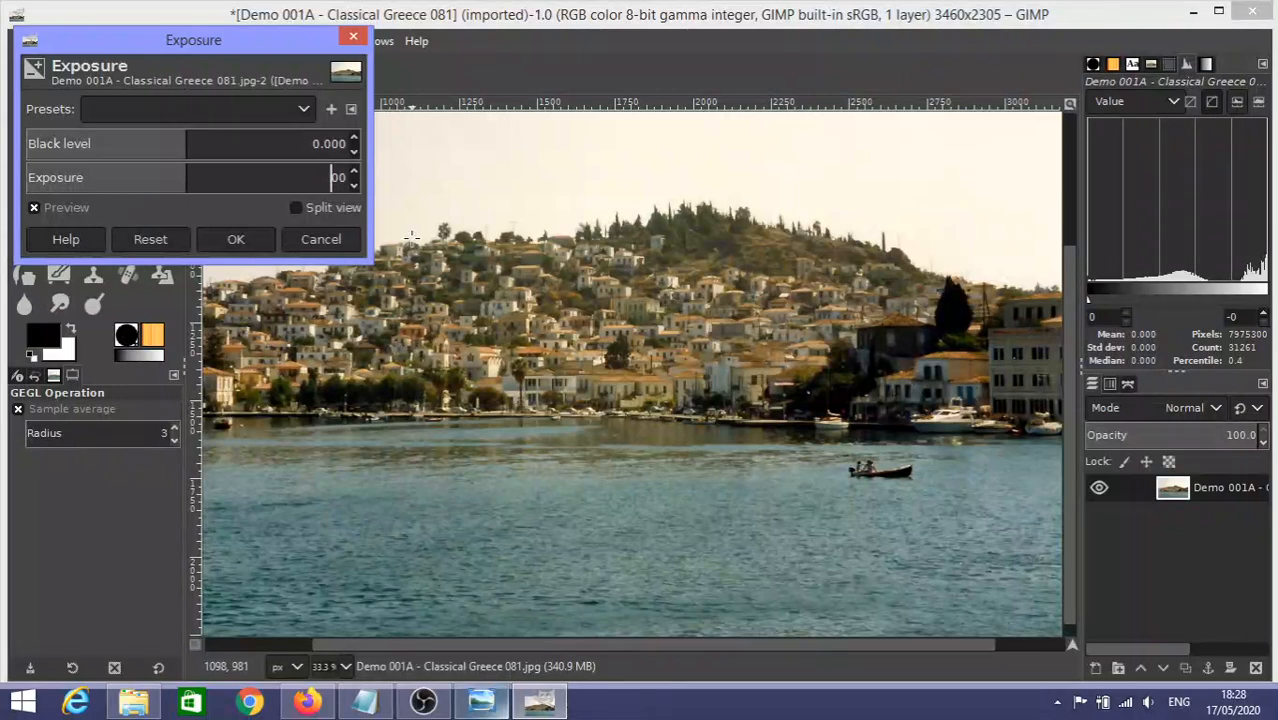
text(.)
key(Return)
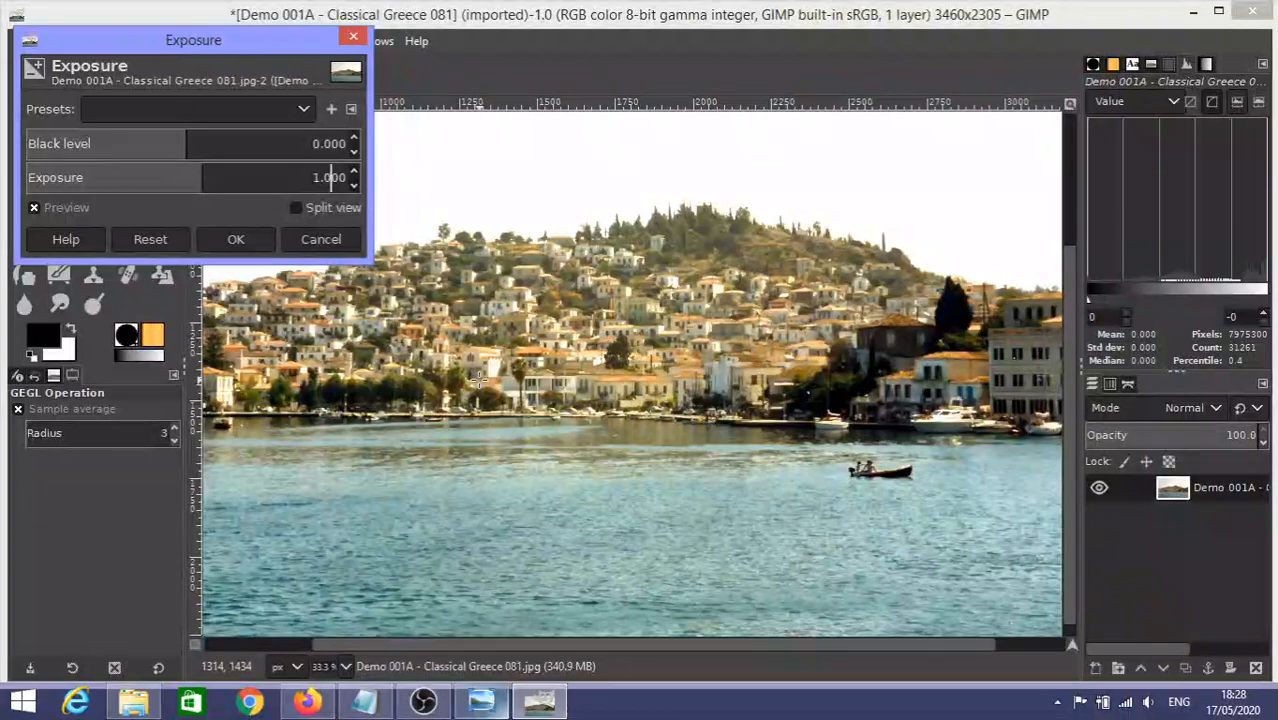
Set Exposure to 0.3, keeping Black level at 0, and apply the adjustment.
key(BackSpace)
key(BackSpace)
key(BackSpace)
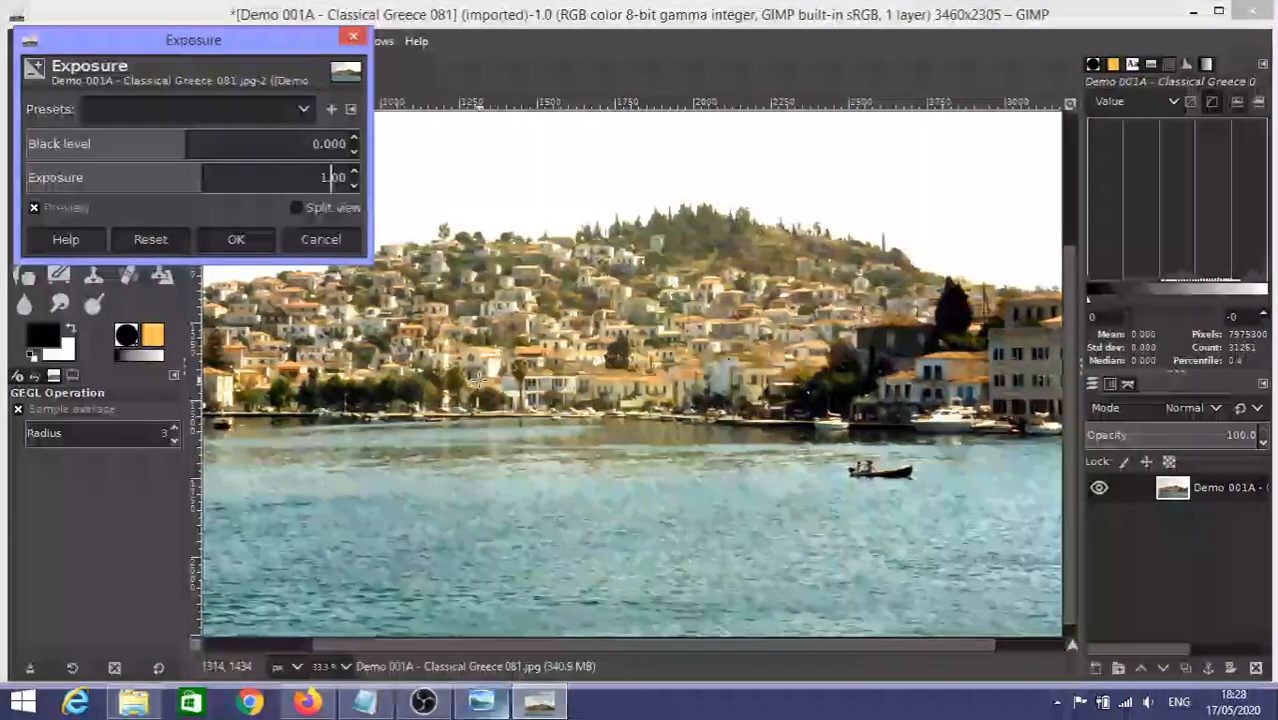
text(0)
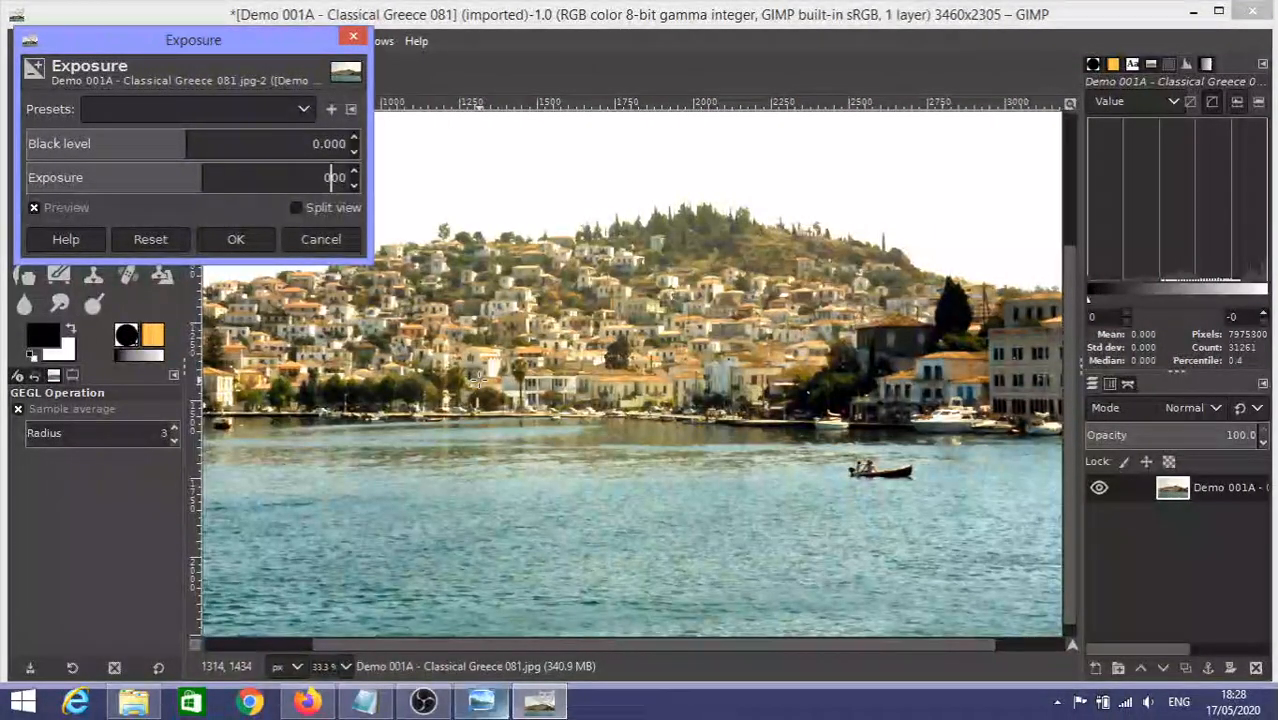
text(.)
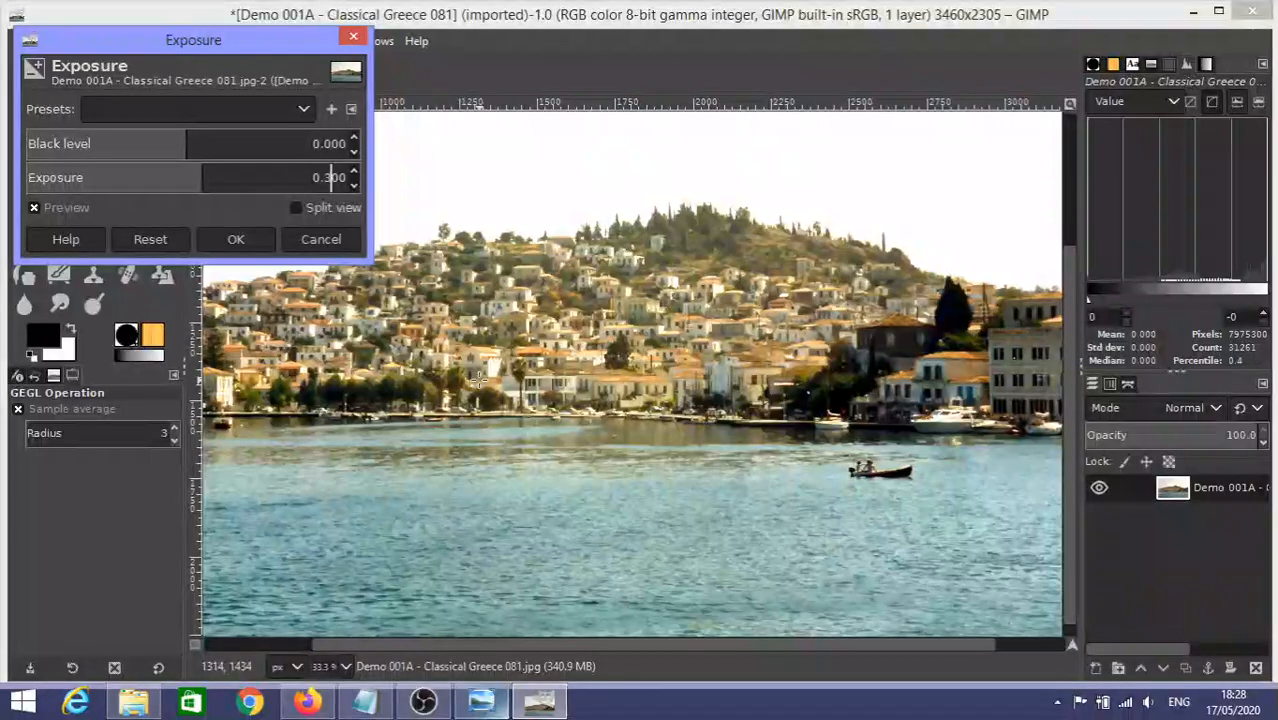
text(3)
key(Return)
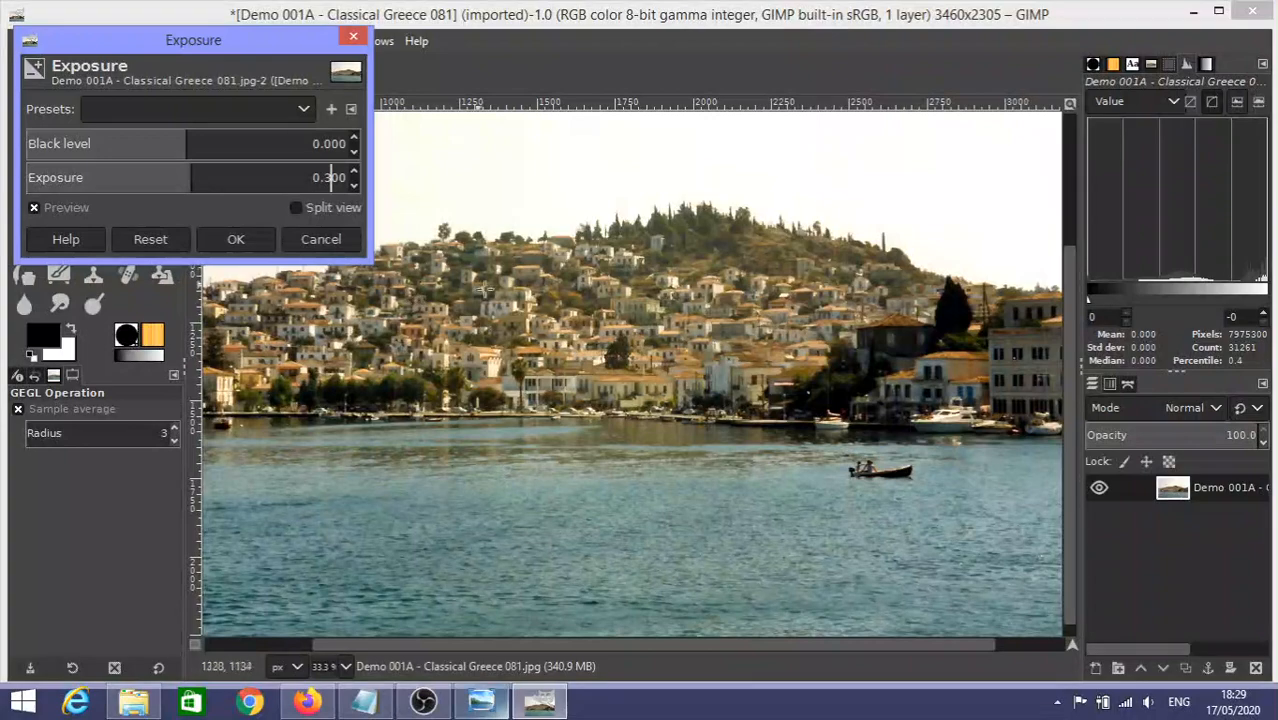
click(257, 241)
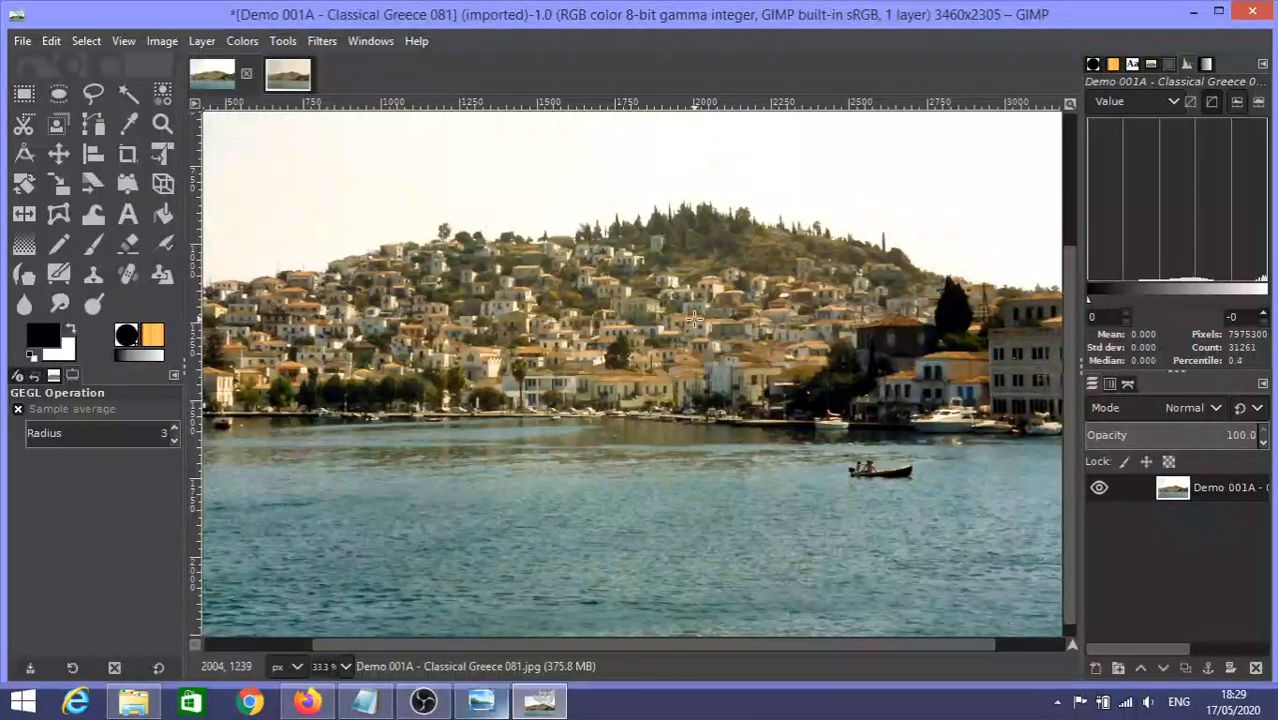
Compare the corrected photo with the original scan, and examine the hillside houses in the corrected photo up close.
scroll(695, 324, down, 1)
scroll(696, 328, up, 2)
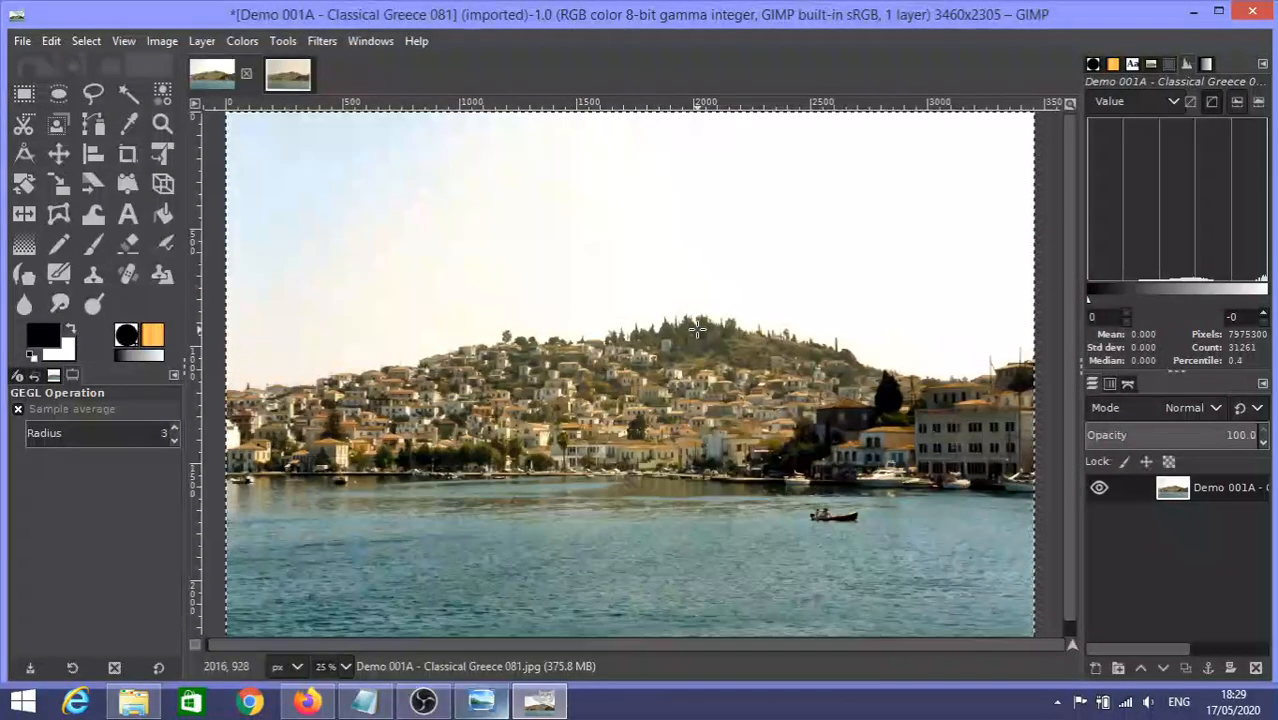
click(296, 77)
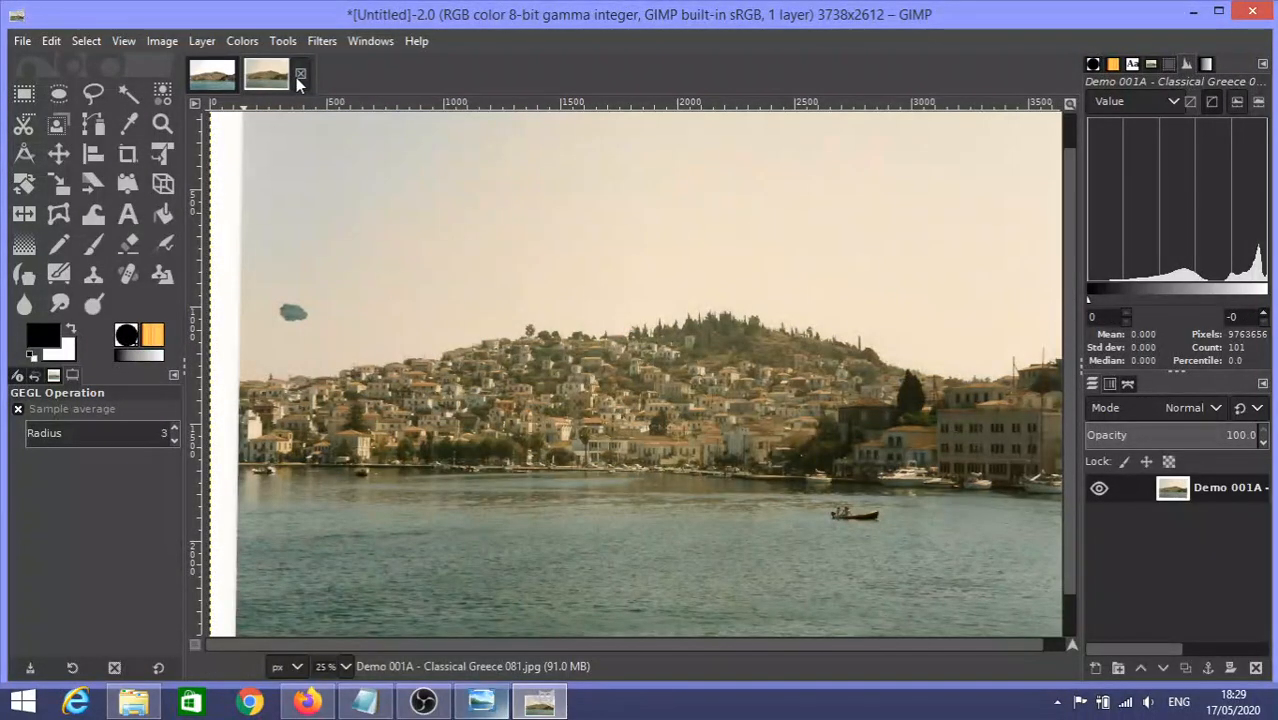
click(229, 76)
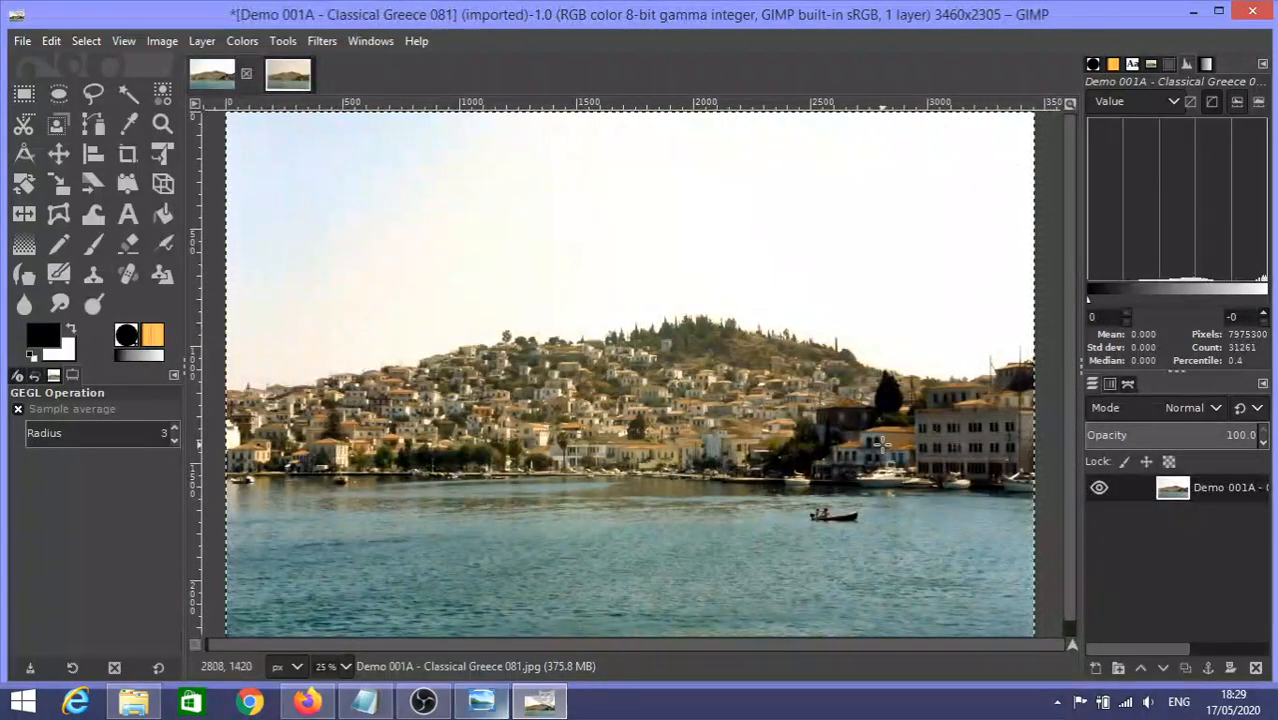
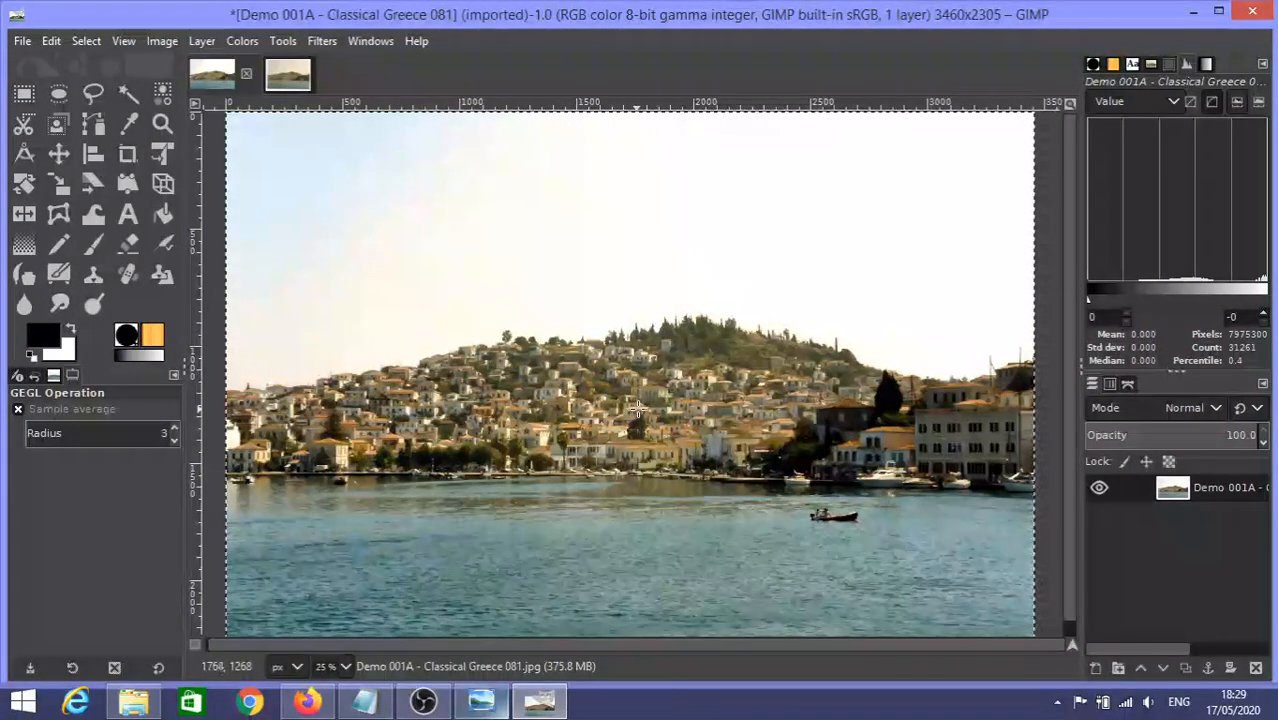
ctrl+scroll(641, 411, up, 3)
ctrl+scroll(641, 411, up, 1)
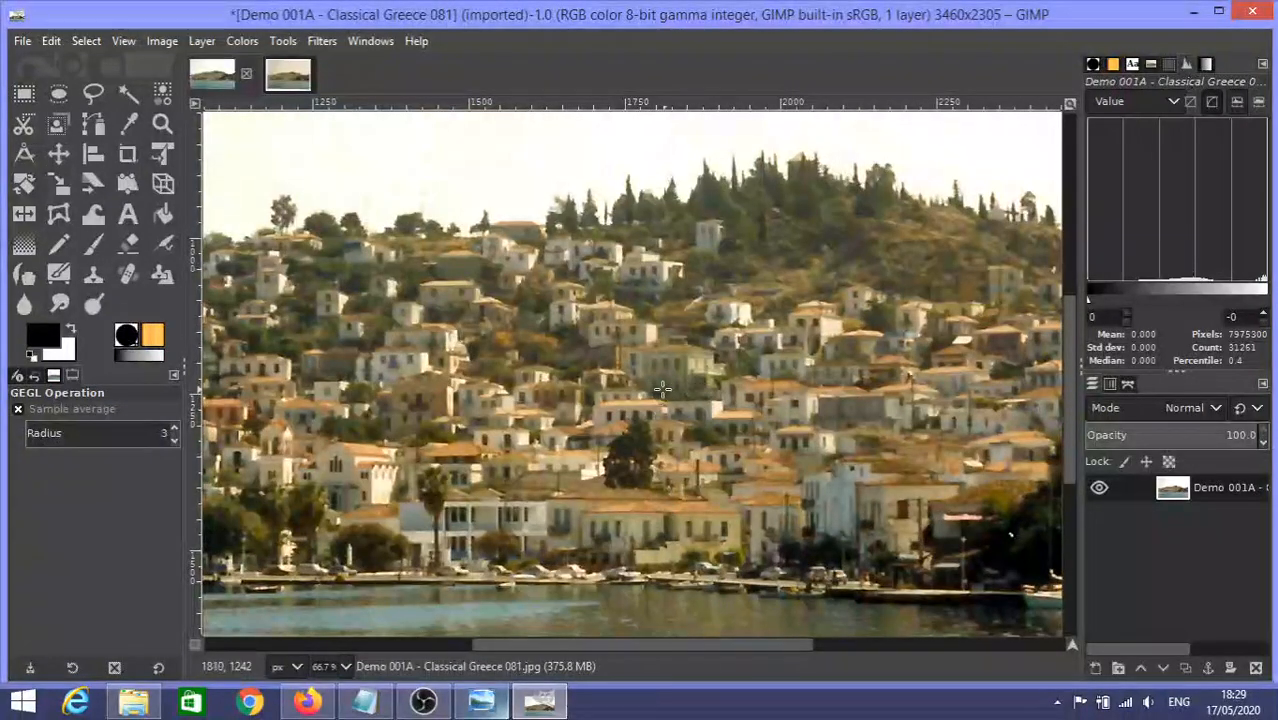
ctrl+scroll(658, 380, up, 1)
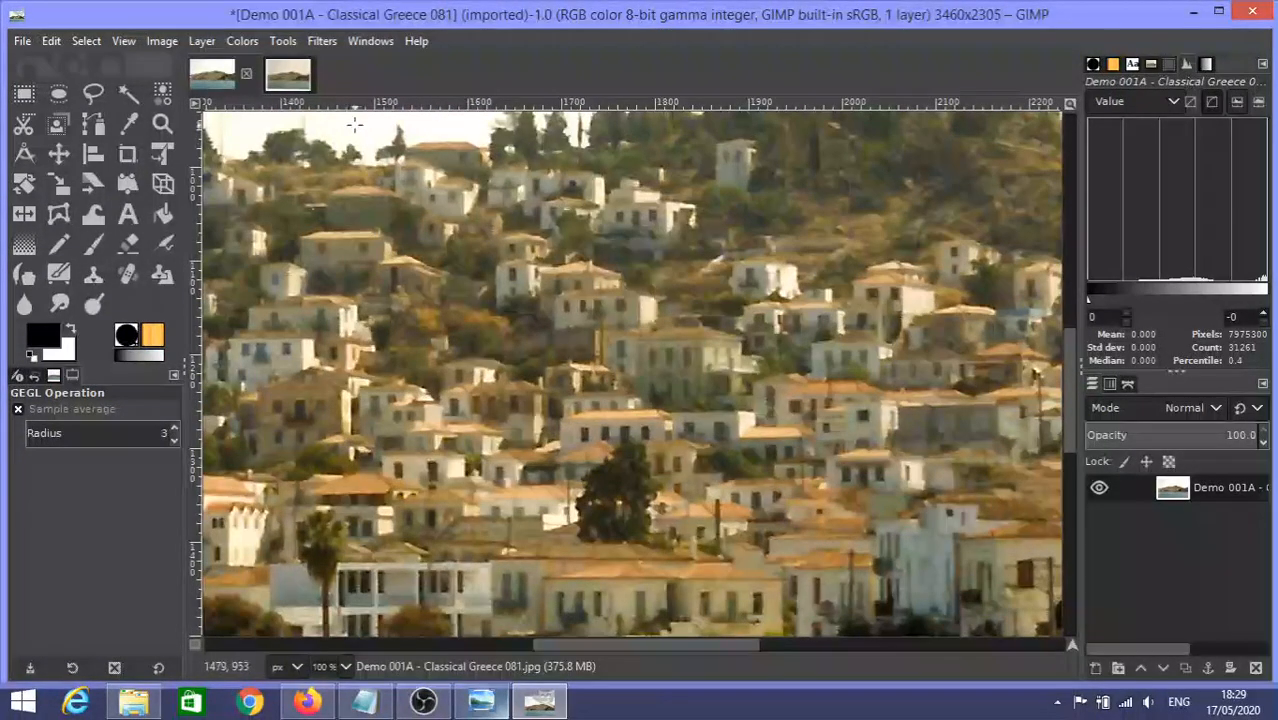
Start a Sharpen (Unsharp Mask) filter on the photo, try a Radius of 5.636, and compare the preview off and on.
click(320, 41)
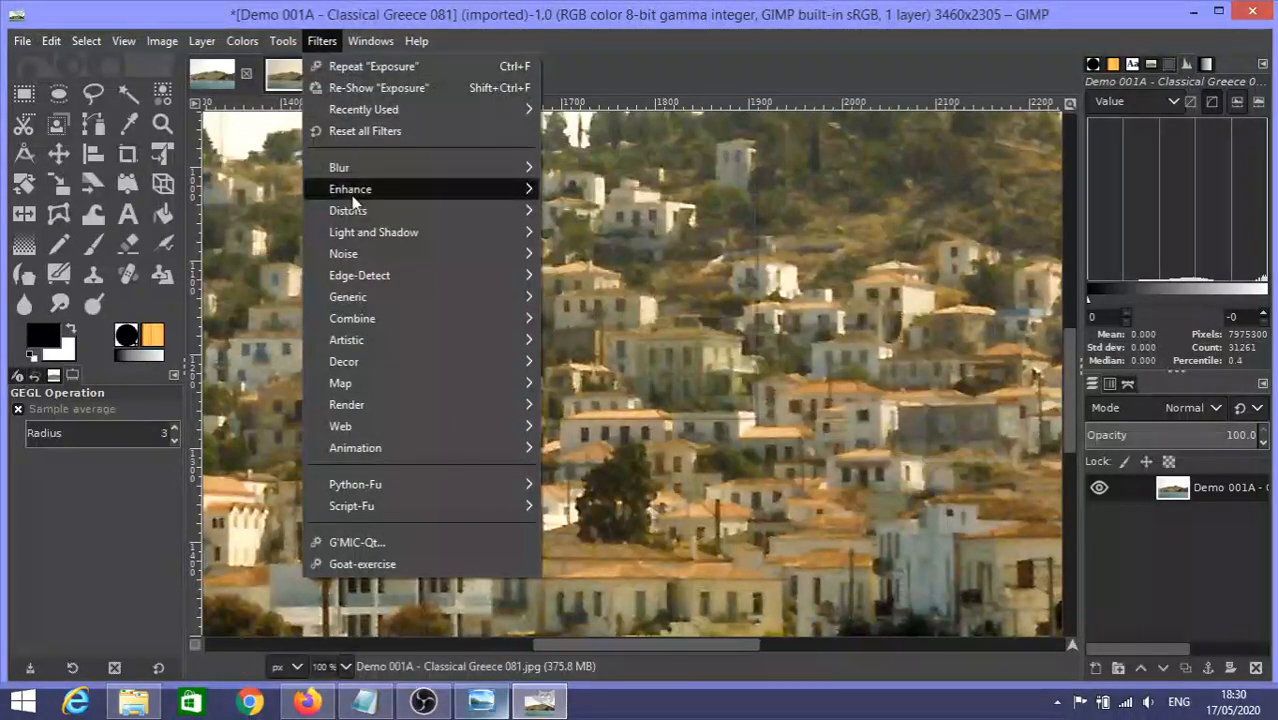
mouse_move(351, 196)
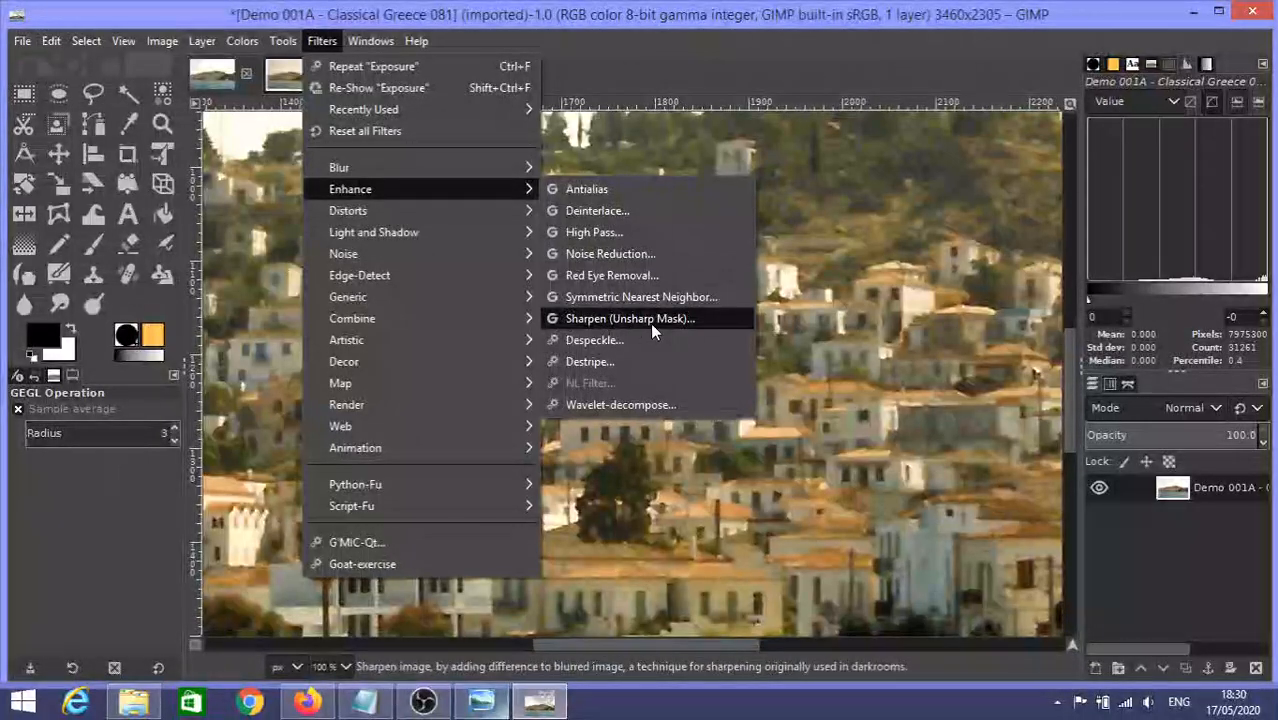
click(652, 320)
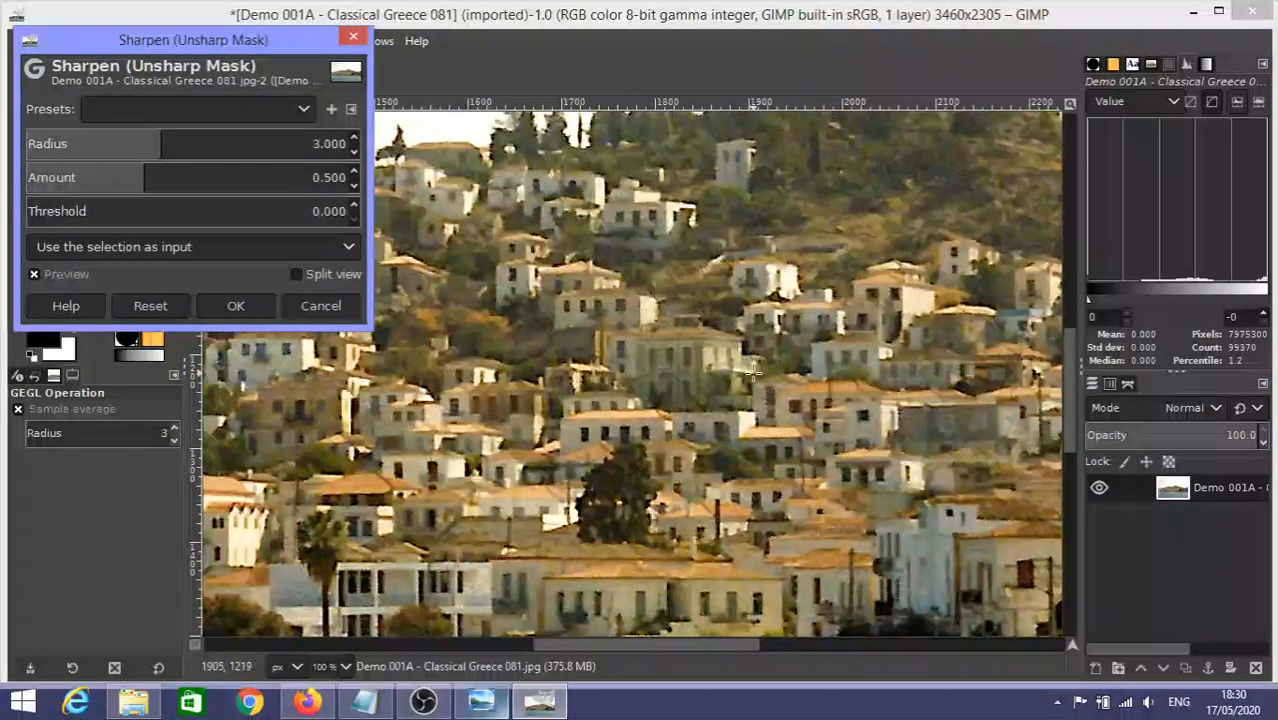
drag(305, 55, 293, 62)
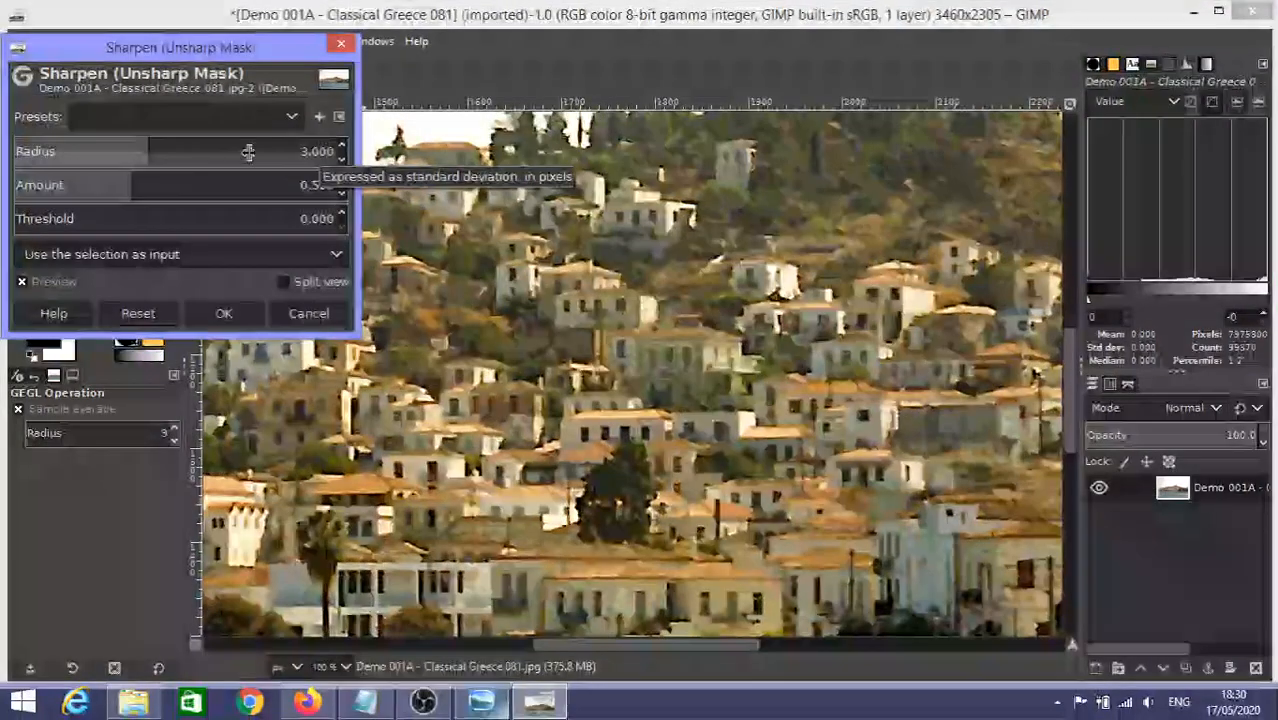
drag(170, 152, 181, 156)
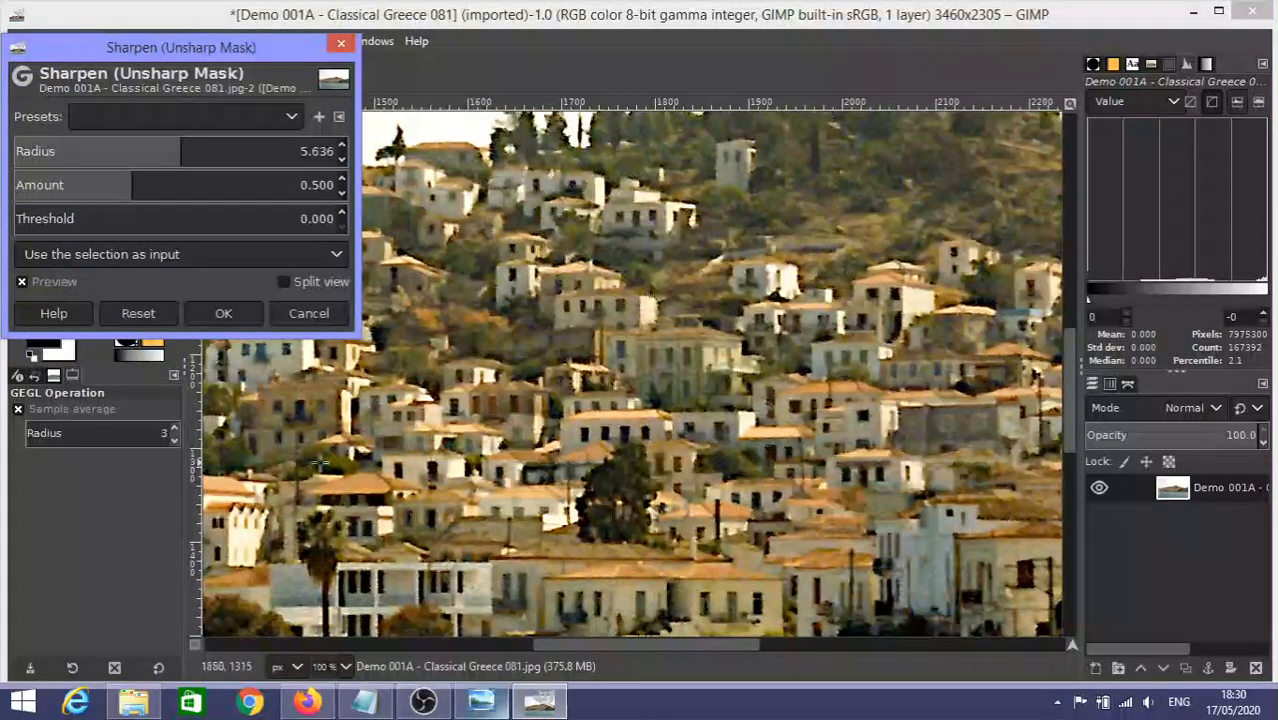
click(55, 289)
click(55, 289)
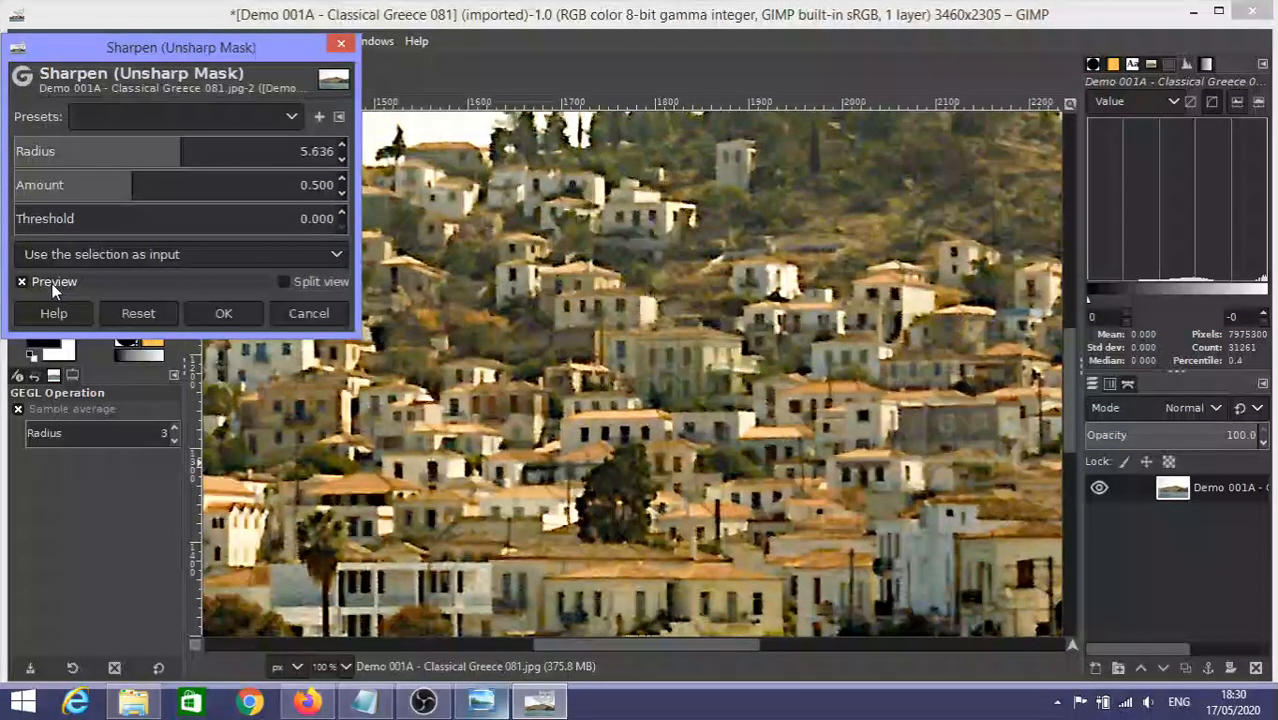
Compare the sharpening in split view, set the Radius to 2.996 with Amount 0.500 and Threshold 0, and apply the filter.
click(311, 282)
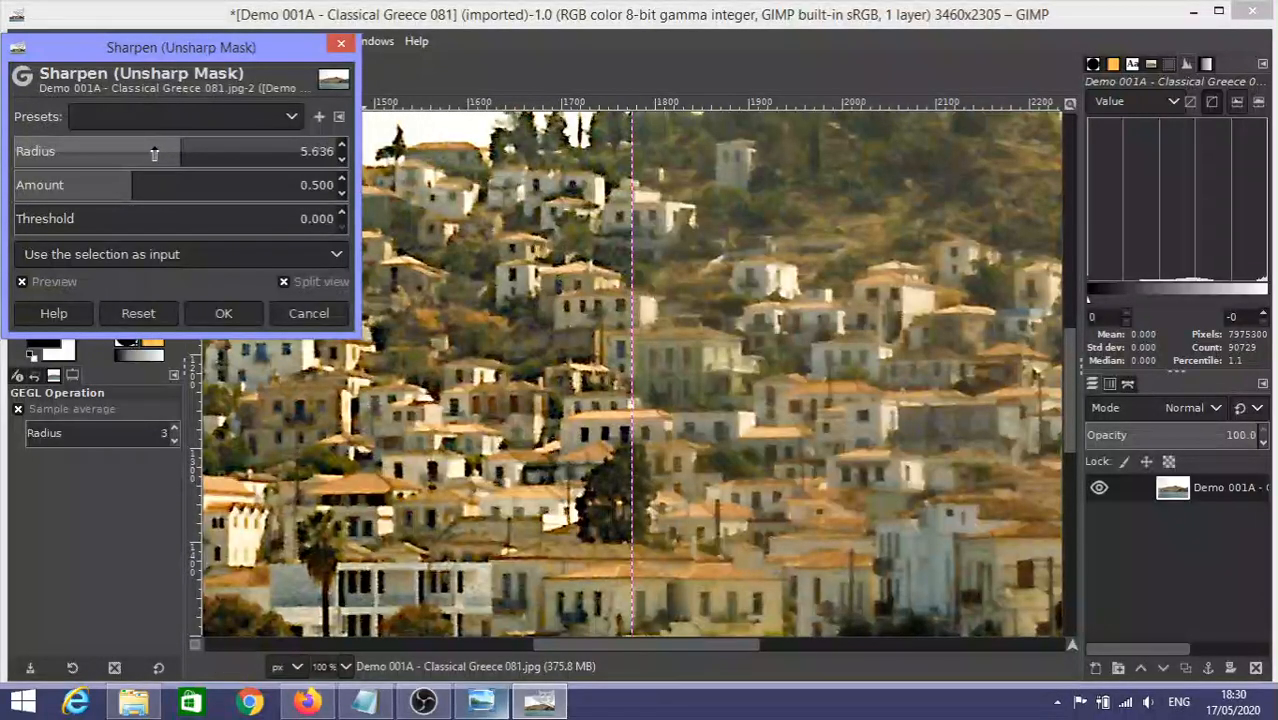
drag(162, 154, 154, 154)
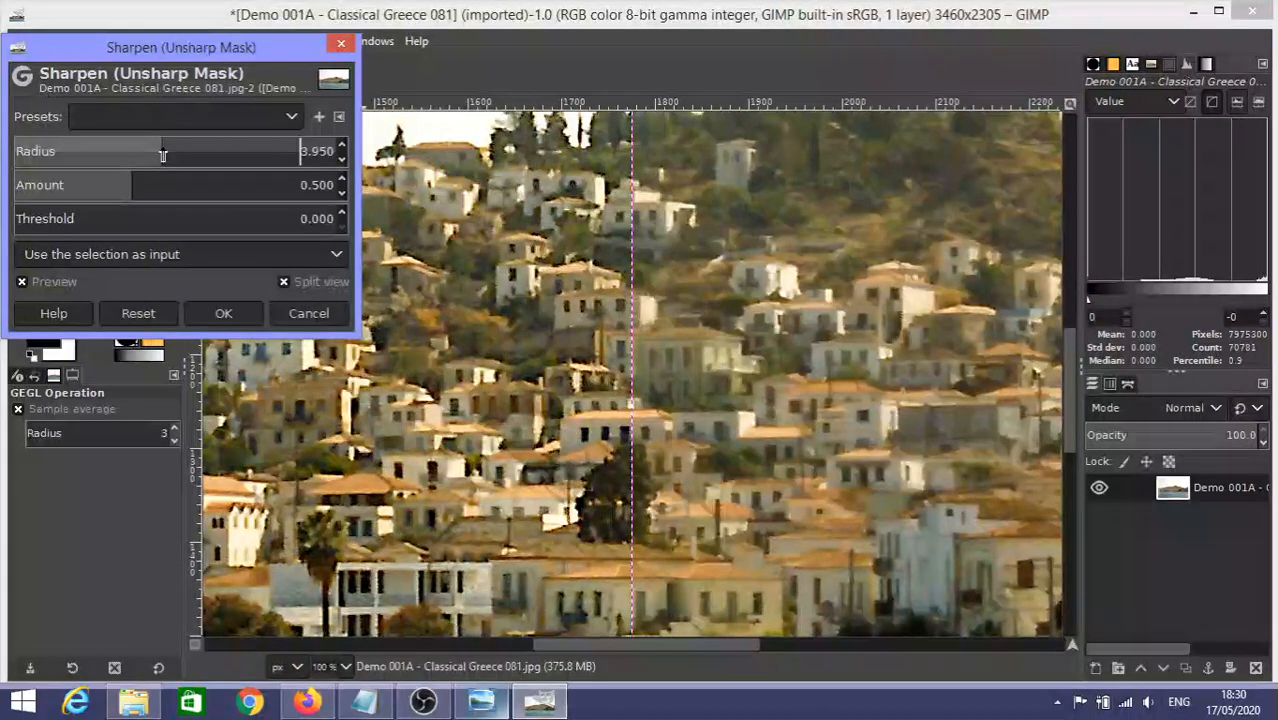
click(154, 154)
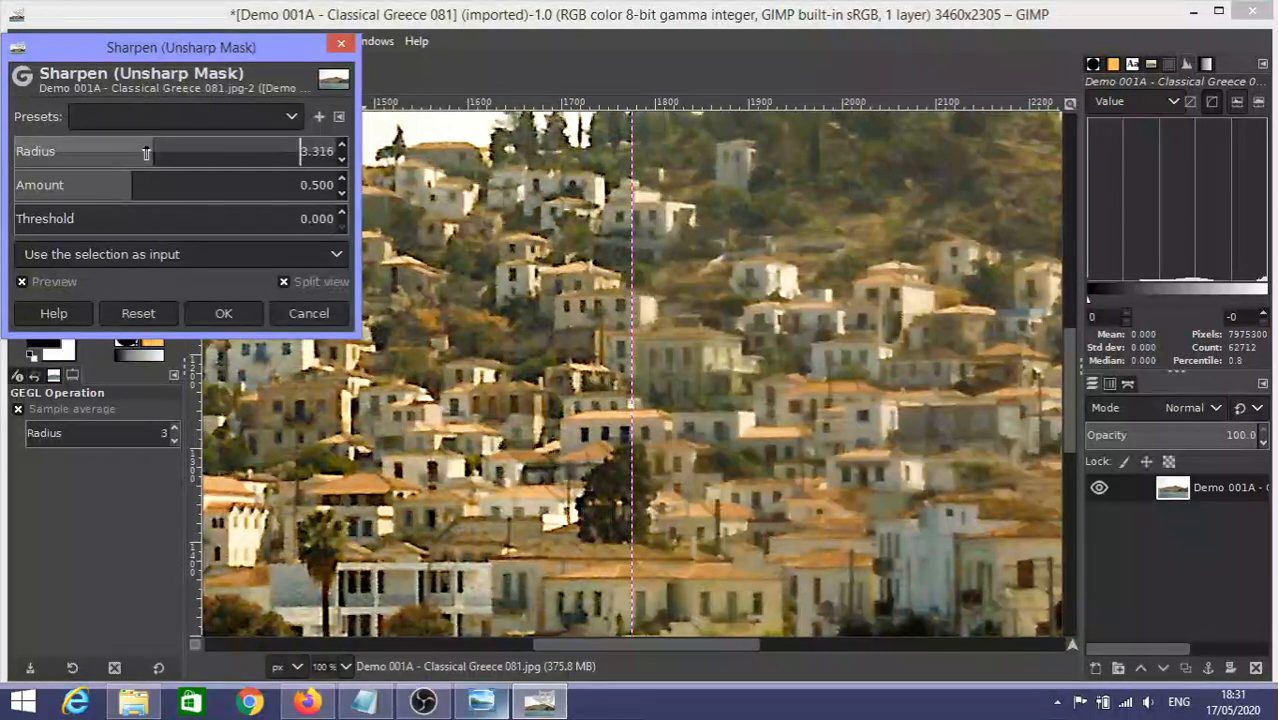
click(147, 152)
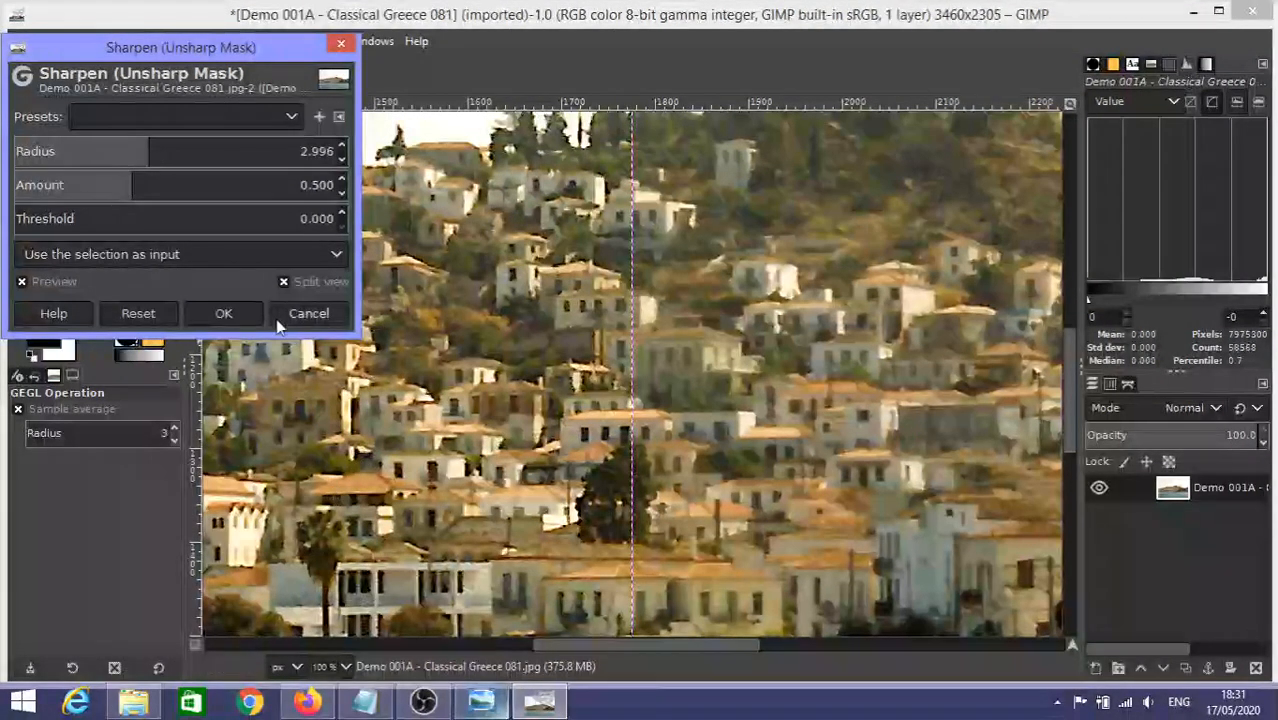
click(225, 314)
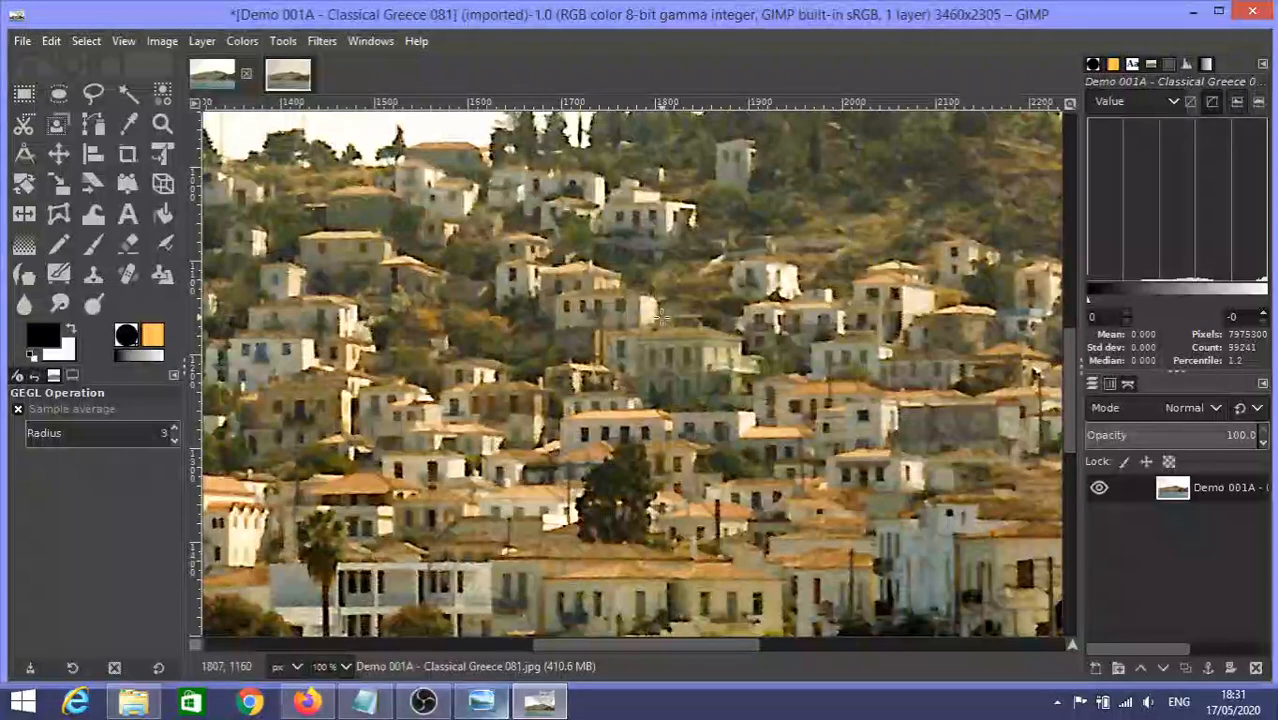
Examine the whole sharpened photo, and minimize the image editor to reveal the desktop.
scroll(700, 358, down, 2)
scroll(700, 358, down, 1)
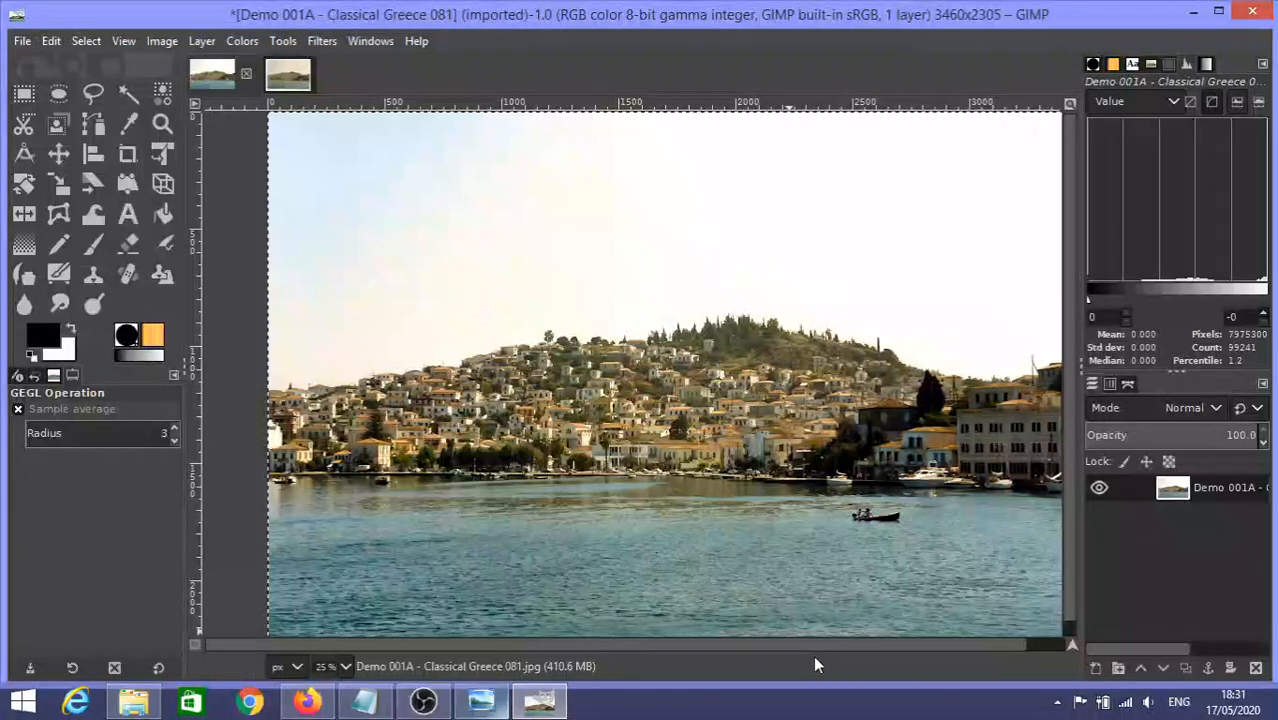
drag(823, 644, 900, 652)
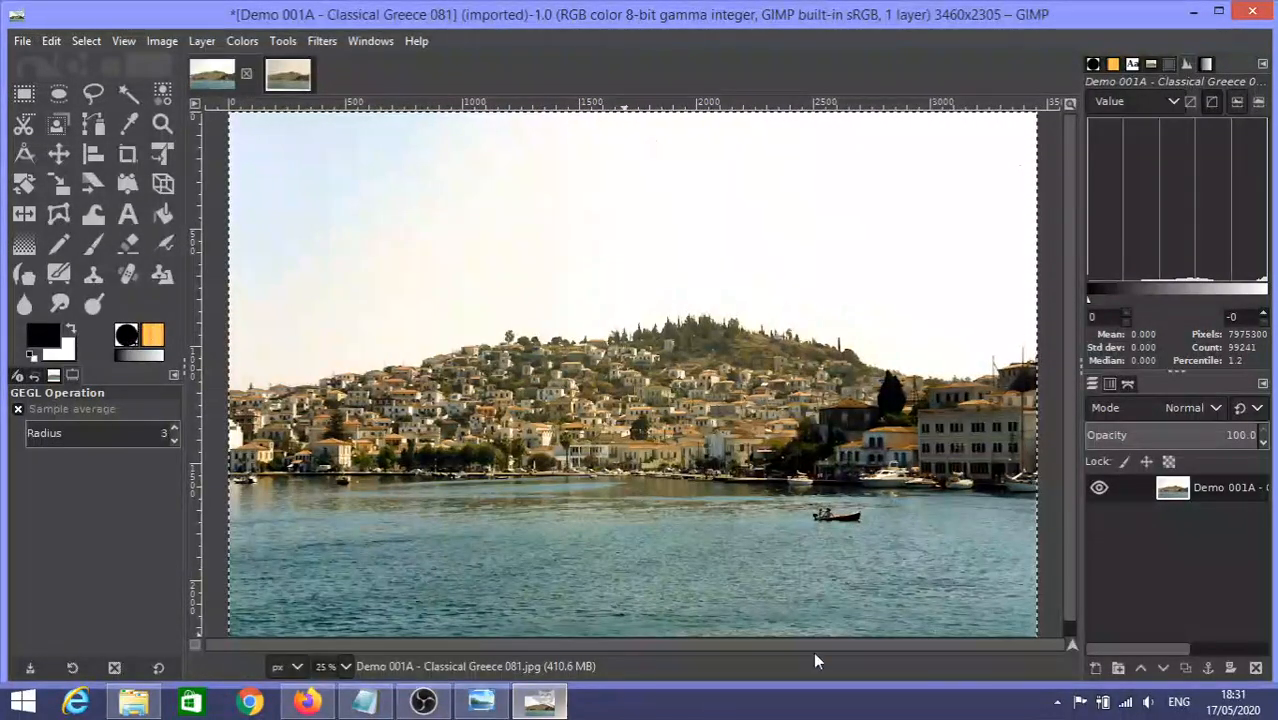
click(1194, 12)
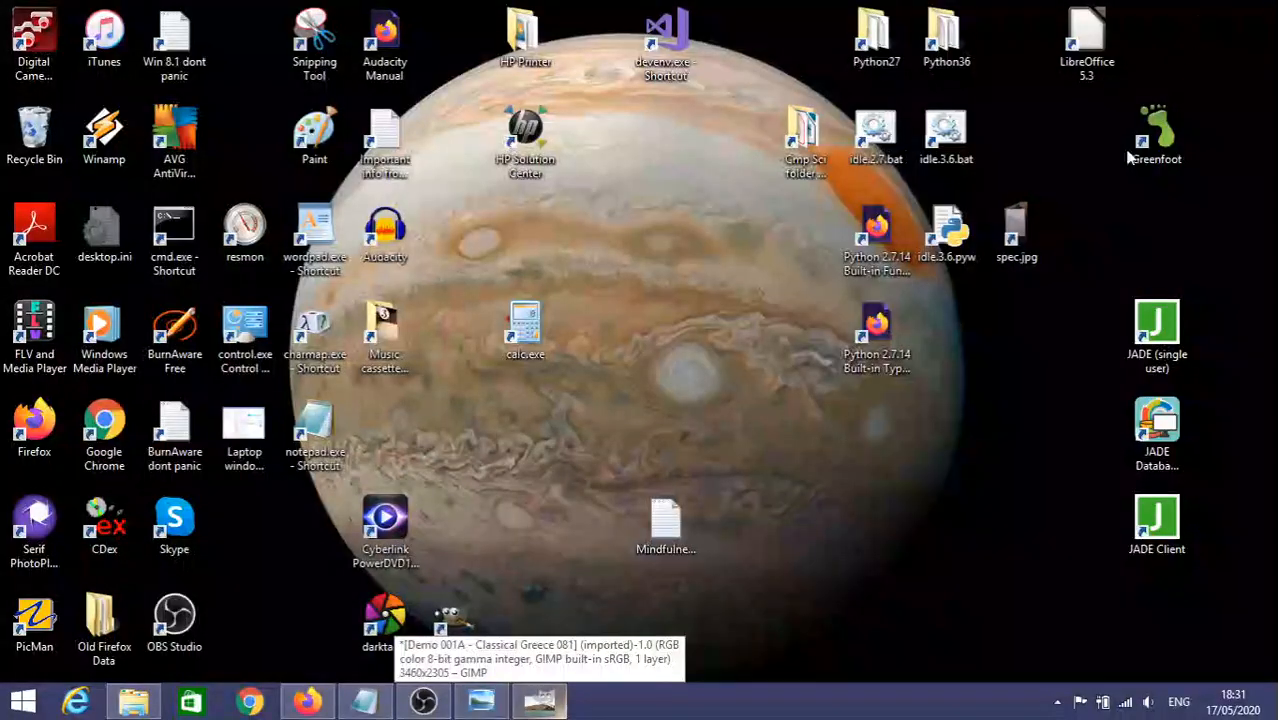